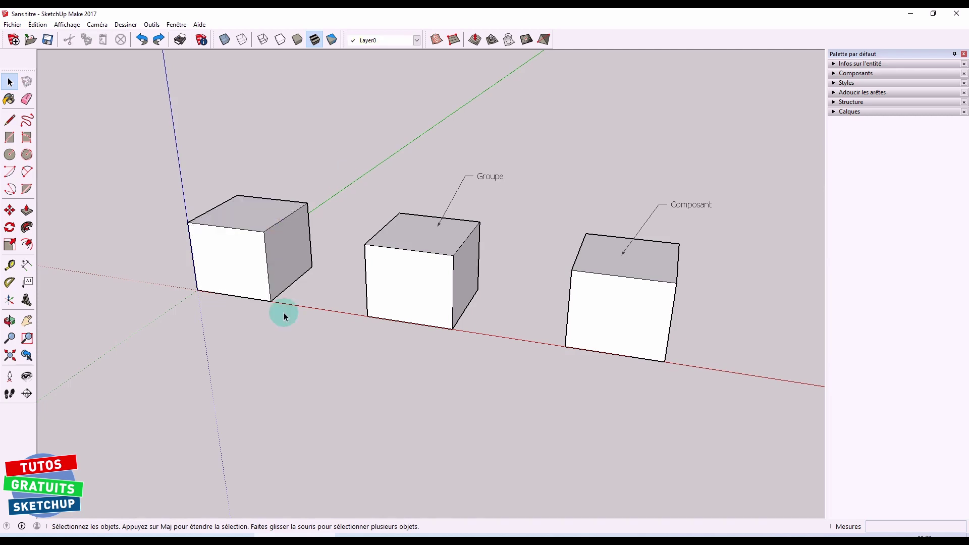
Step: Draw a rectangle on the first cube's side and push/pull it out into a smaller box
key(r)
click(312, 266)
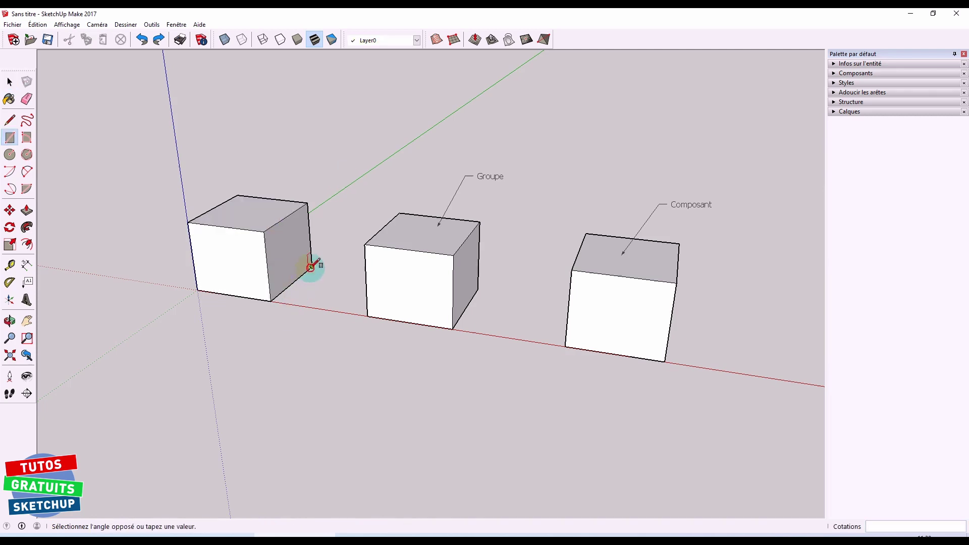
click(279, 248)
key(p)
click(293, 266)
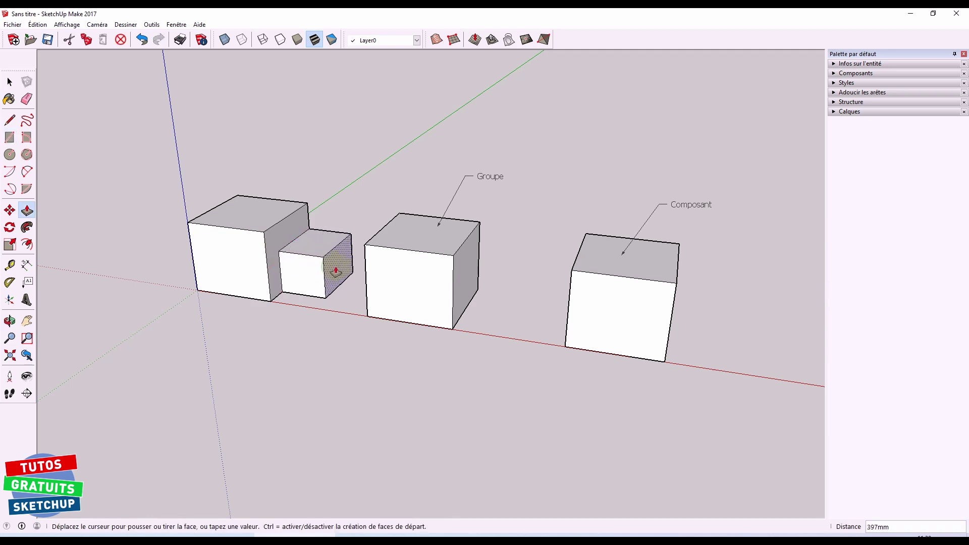
click(335, 268)
key(space)
triple_click(306, 269)
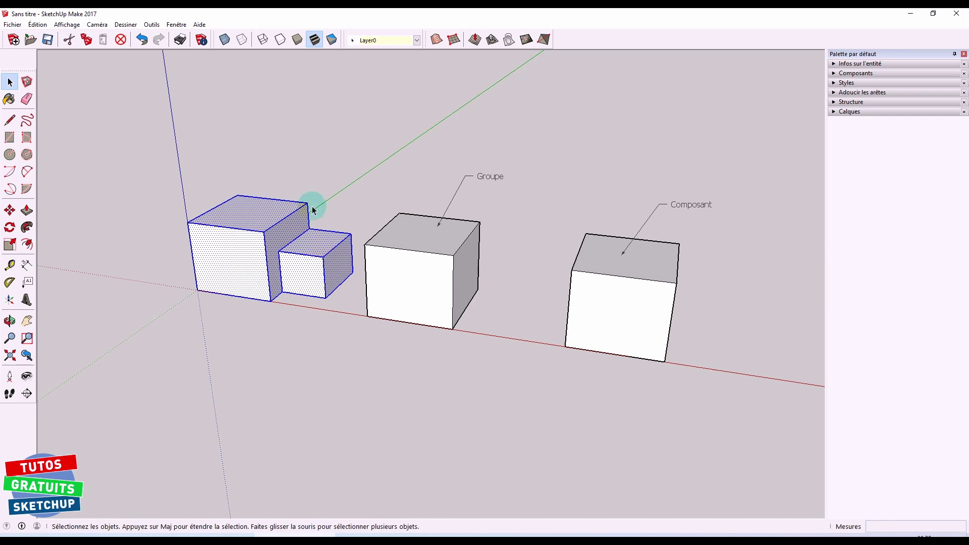
click(308, 348)
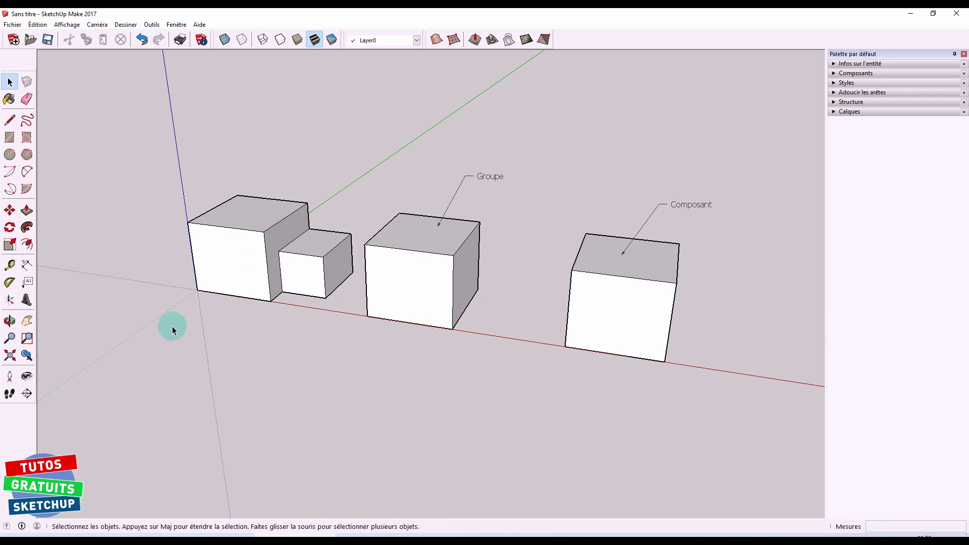
Step: Delete the large box's front face to leave it hollow
middle_drag(174, 336, 229, 282)
click(229, 283)
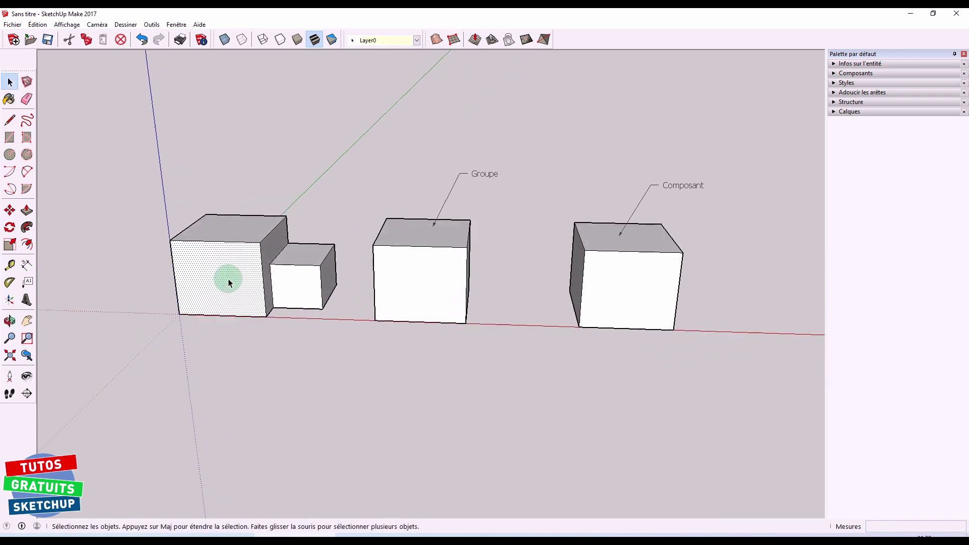
key(Delete)
middle_drag(197, 374, 313, 314)
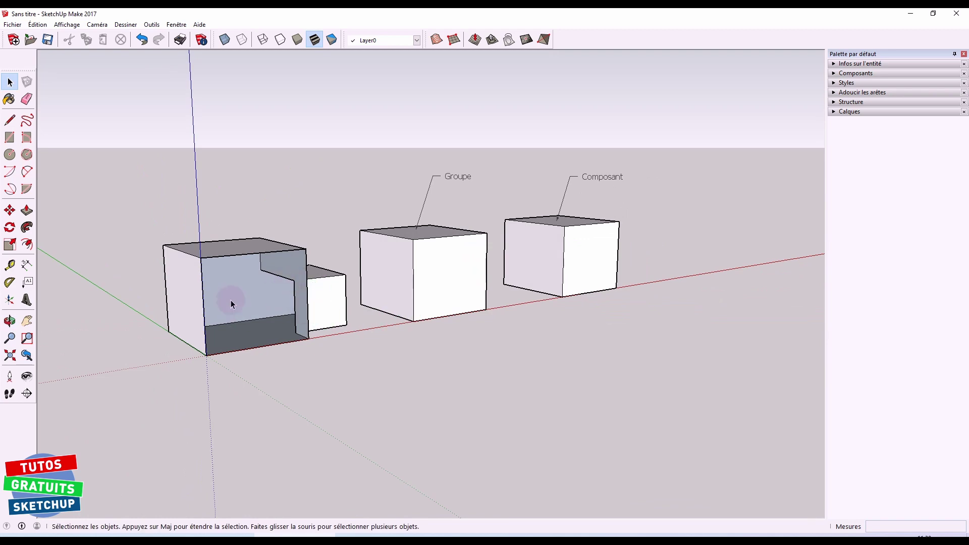
Step: Draw a rectangle on the hollow box's inner wall
key(r)
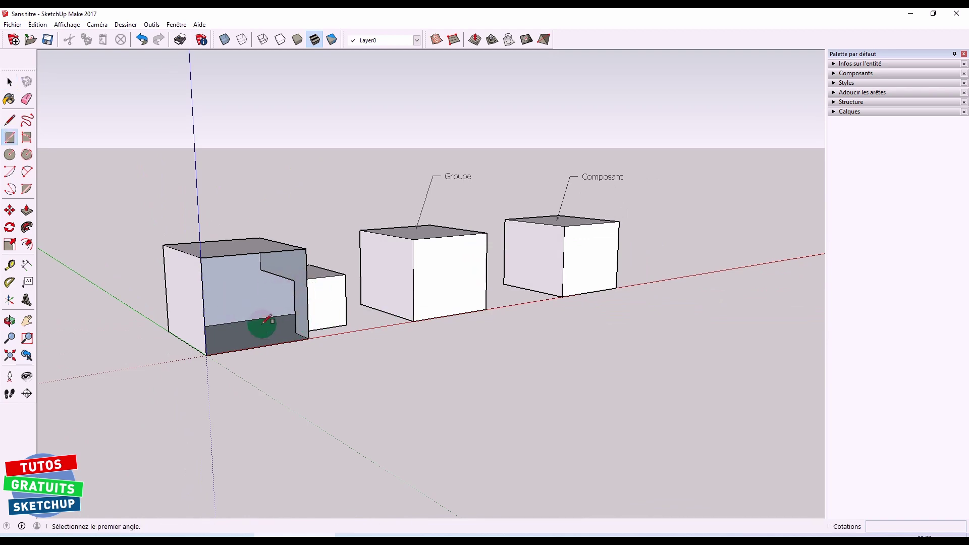
click(260, 269)
click(295, 329)
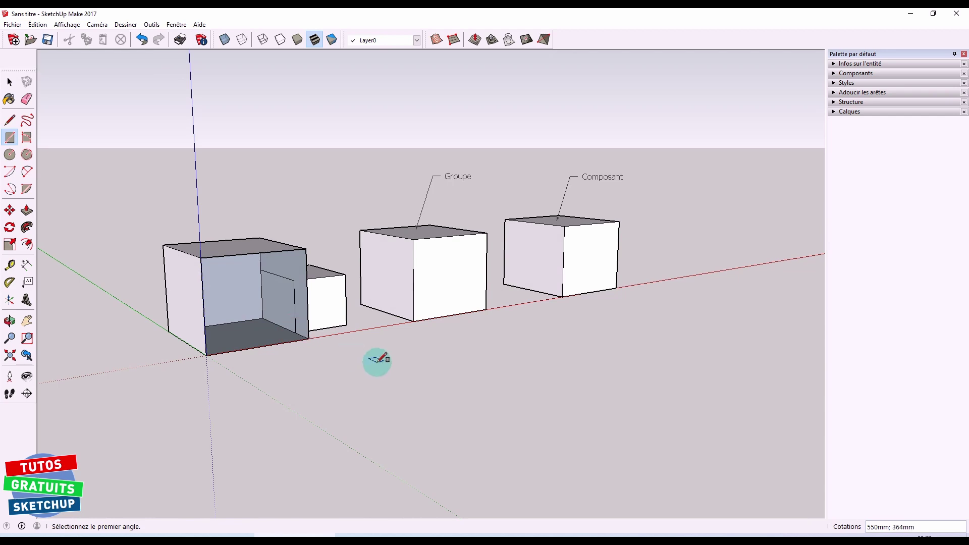
middle_drag(376, 353, 275, 343)
middle_drag(237, 290, 193, 257)
Step: Select and move the small box, then cancel so it stays in place
key(space)
drag(280, 249, 353, 316)
middle_drag(223, 318, 402, 324)
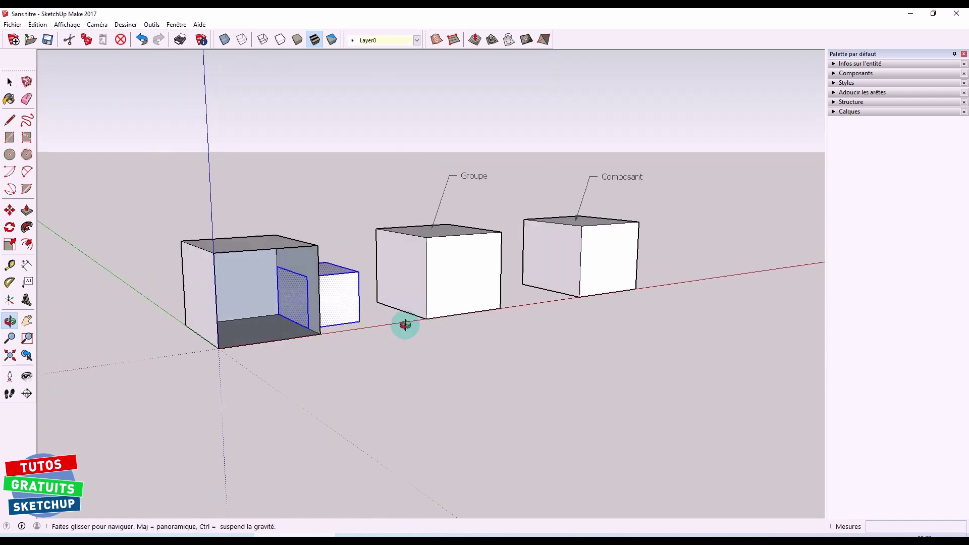
key(m)
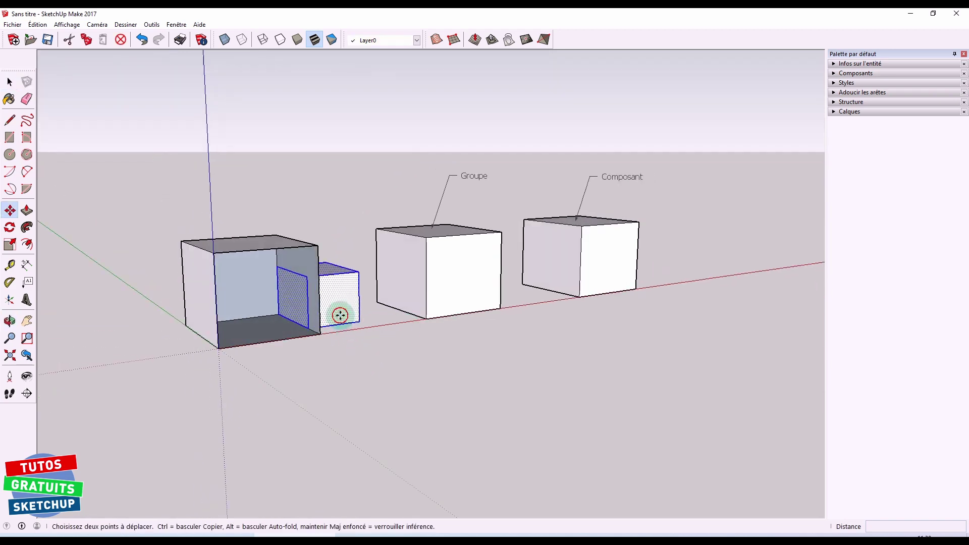
click(340, 315)
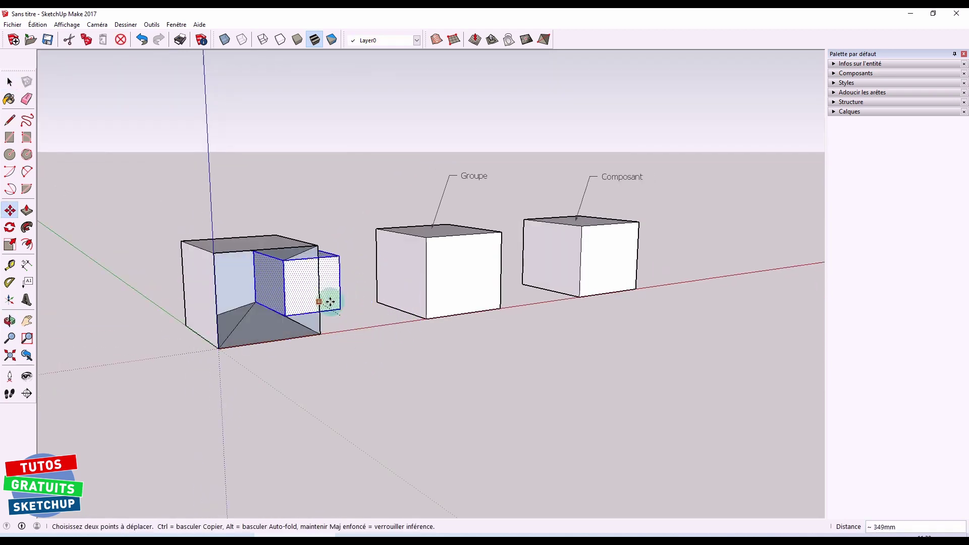
click(366, 308)
key(Escape)
key(space)
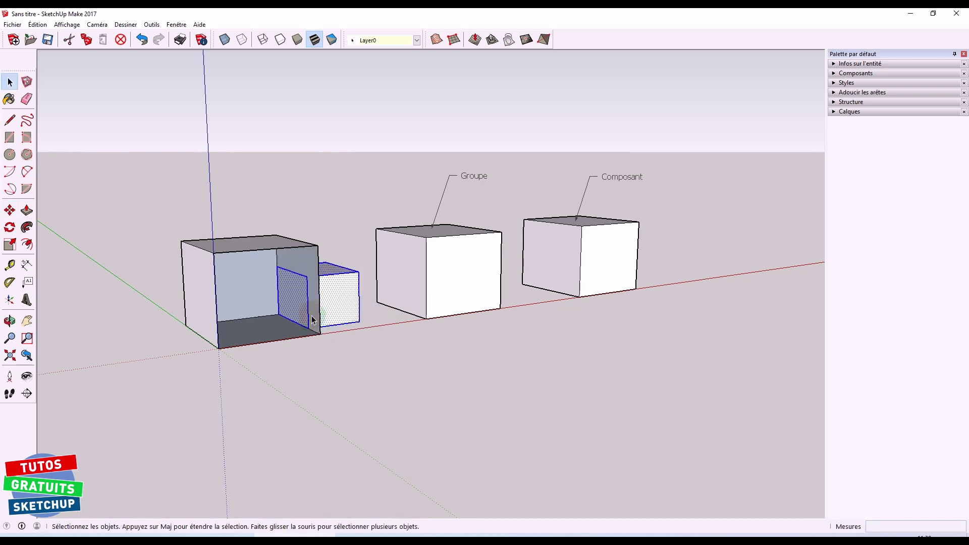
Step: Select the large box's inner face and back wall, then view the three boxes frontally
click(298, 302)
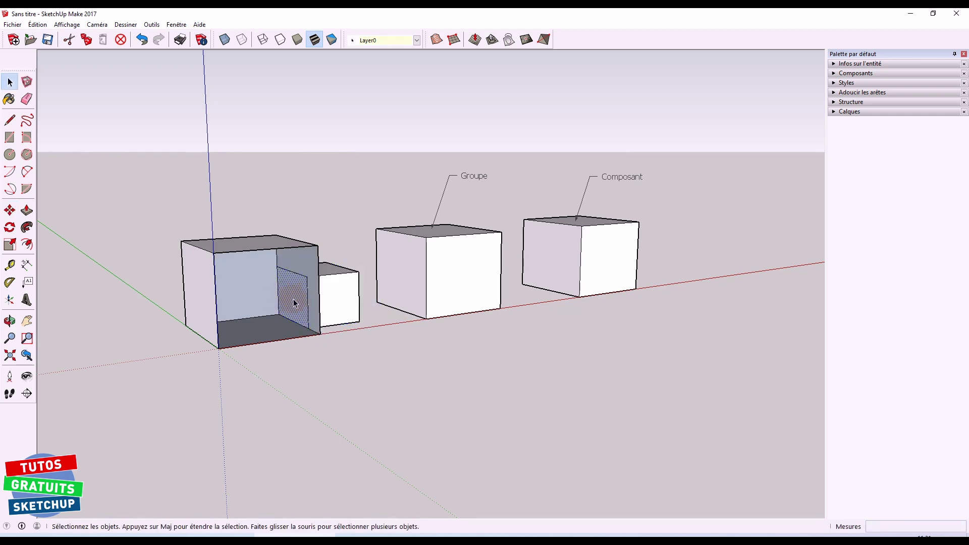
click(299, 262)
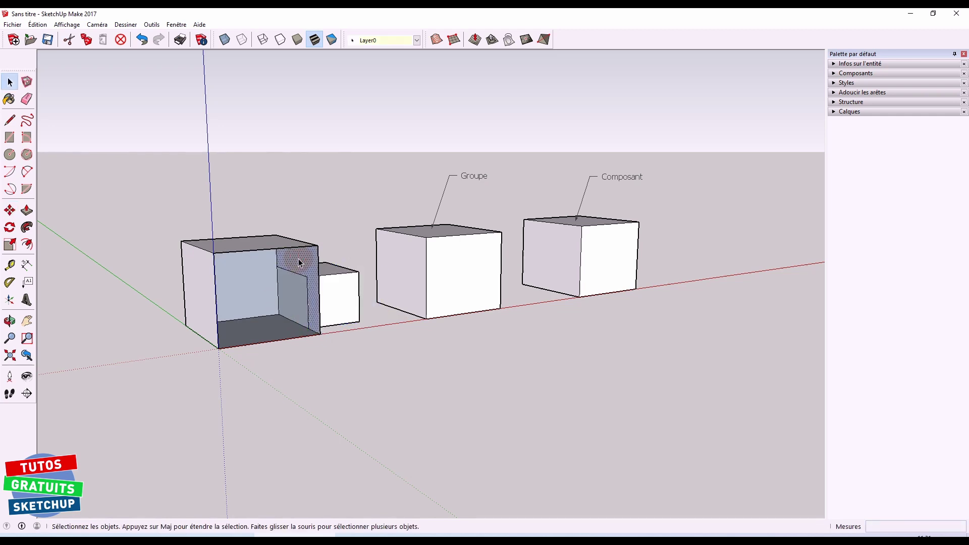
click(358, 373)
middle_drag(505, 348, 392, 387)
Step: Draw rectangles on the Groupe and Composant box fronts and pull them out into small boxes
key(r)
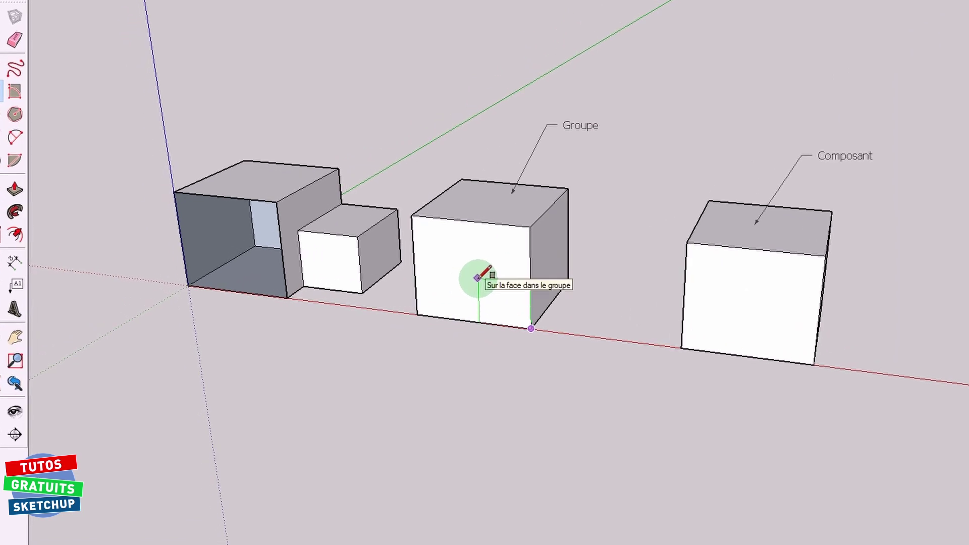
click(530, 329)
click(470, 281)
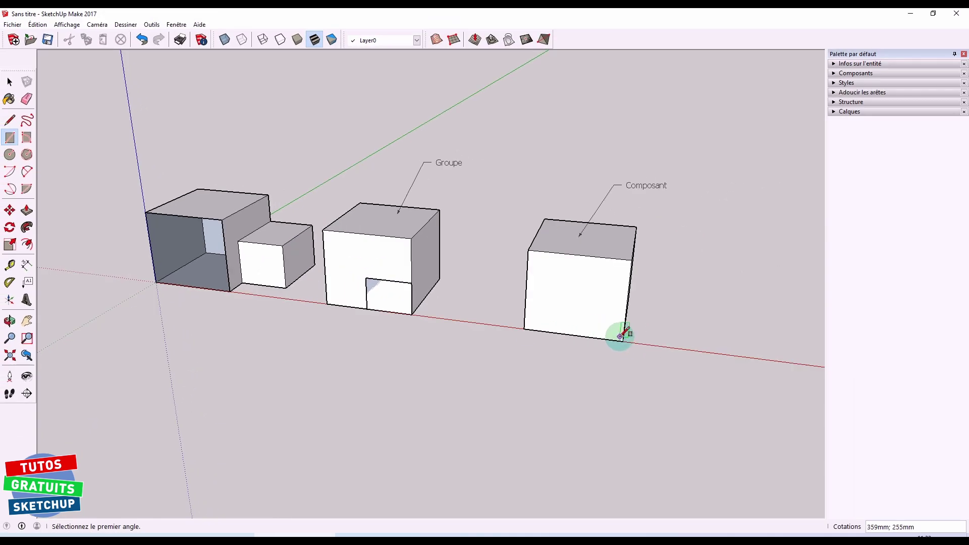
click(622, 339)
click(581, 300)
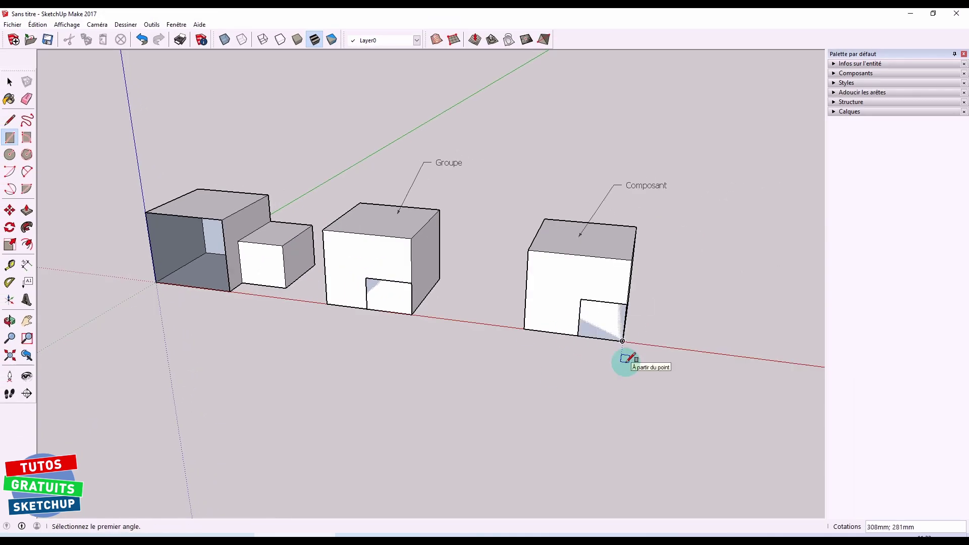
key(p)
drag(388, 297, 368, 320)
drag(595, 328, 585, 355)
key(space)
Step: Move the Composant box's small box away as one intact piece
middle_drag(502, 346, 364, 291)
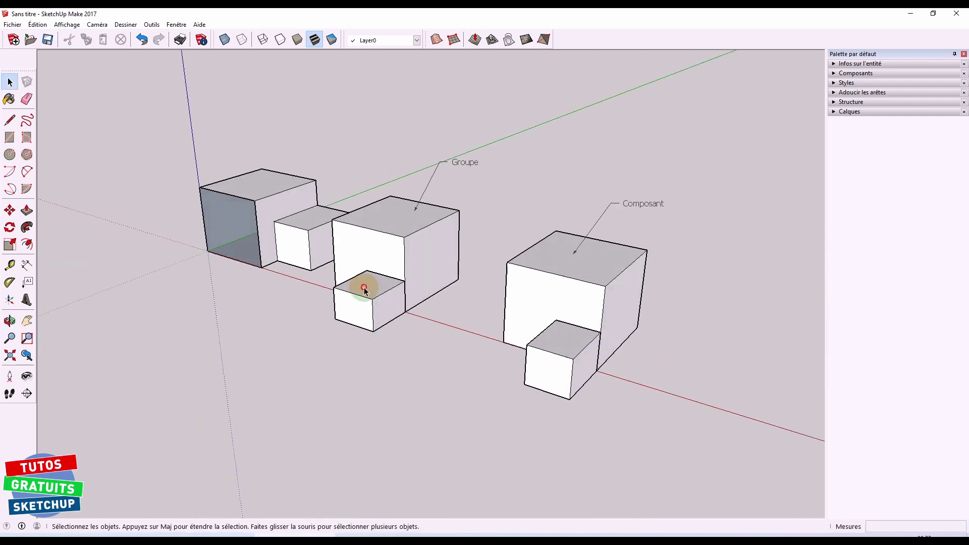
triple_click(364, 291)
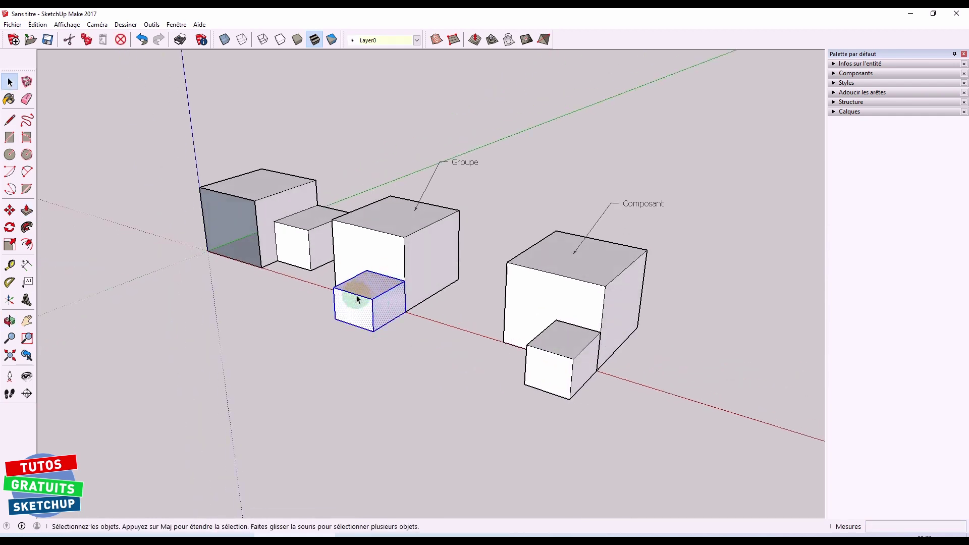
triple_click(553, 342)
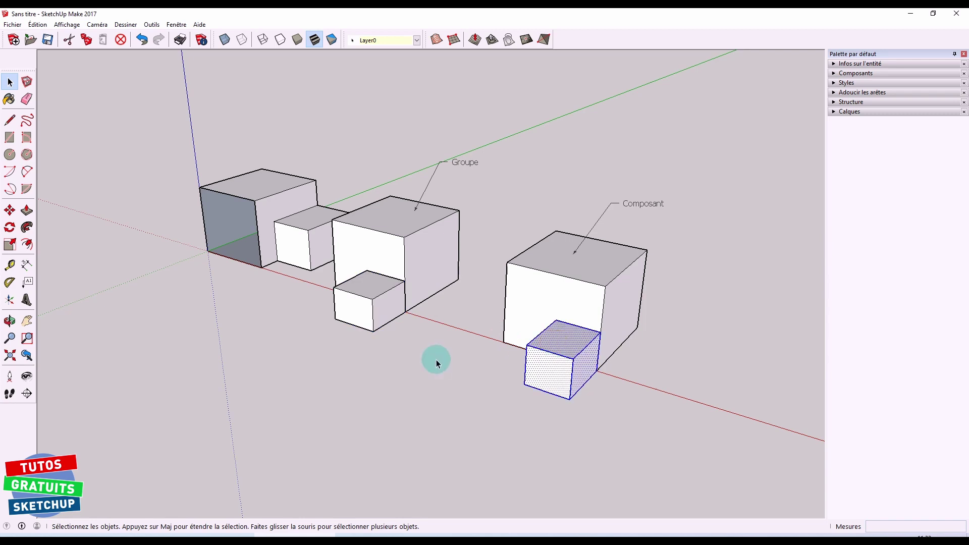
key(m)
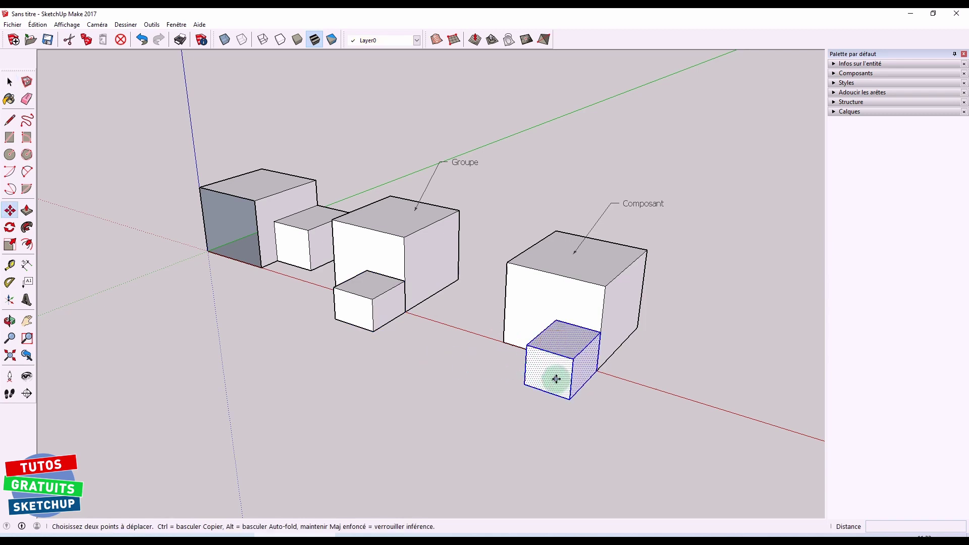
drag(557, 380, 474, 405)
key(space)
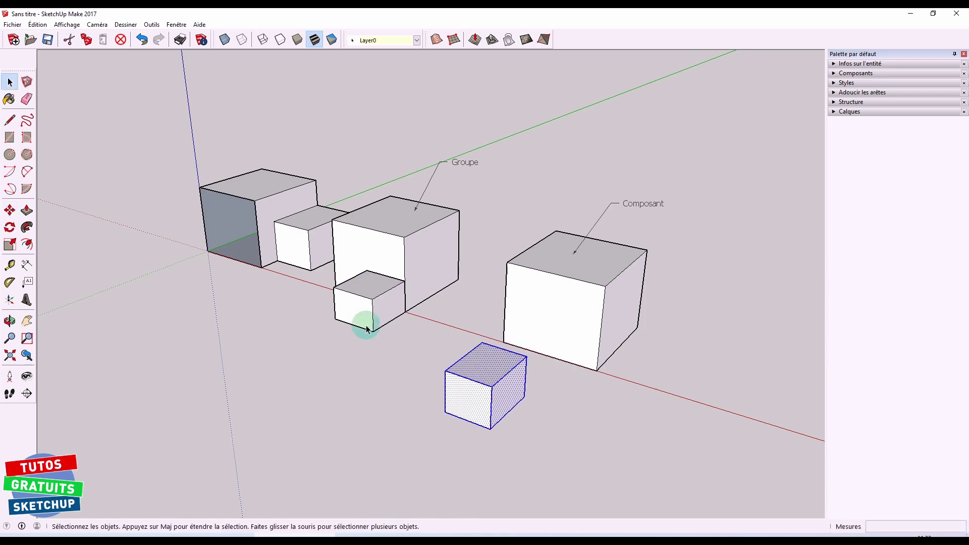
Step: Move the Groupe box's small box away from it as one piece
click(362, 313)
triple_click(361, 313)
key(m)
drag(360, 313, 330, 352)
key(space)
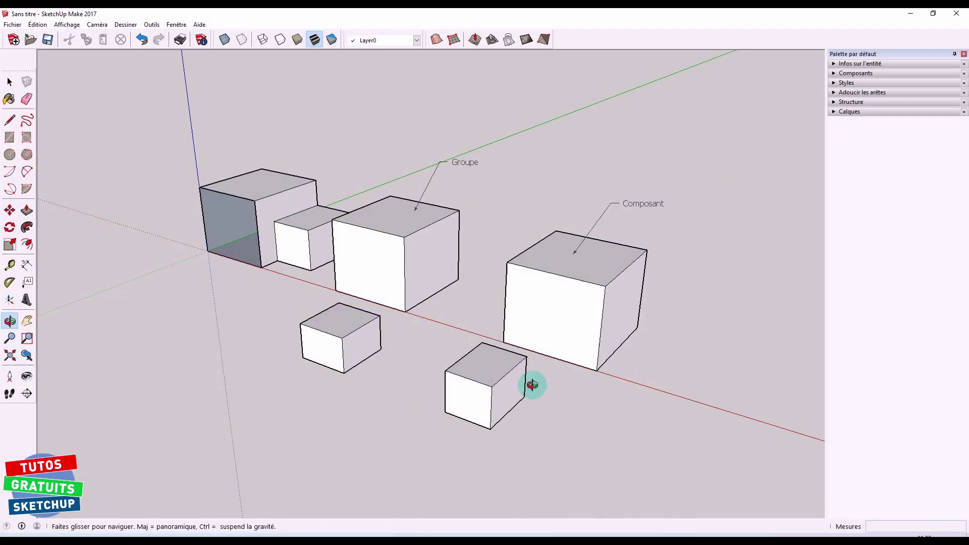
Step: Delete the right-hand boxes with their Groupe and Composant labels, then select the left cube
middle_drag(530, 385, 318, 279)
drag(366, 141, 582, 422)
key(Delete)
middle_drag(511, 446, 401, 368)
click(308, 372)
triple_click(308, 372)
Step: Copy the cube to the left with Move and Ctrl, giving three cubes in a row
key(m)
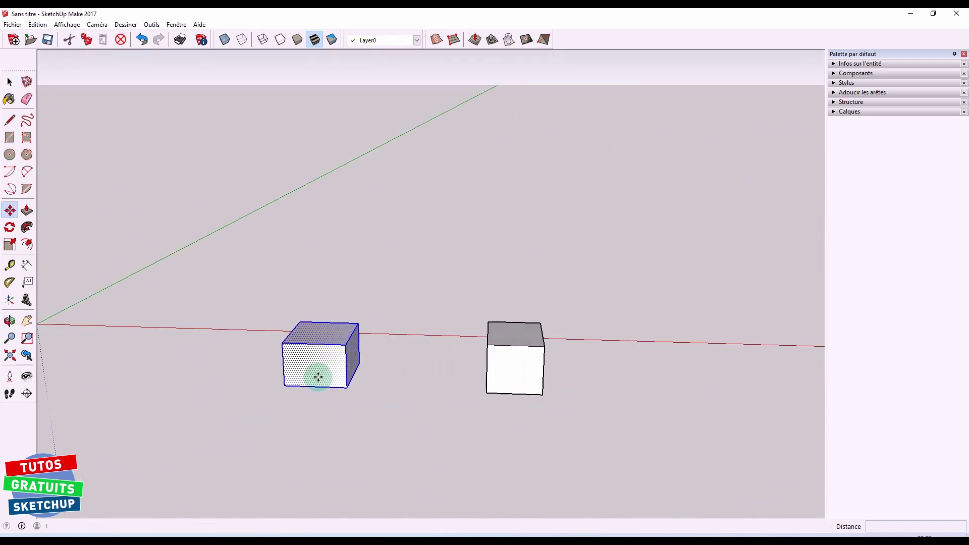
click(317, 377)
key(ctrl)
click(177, 372)
key(space)
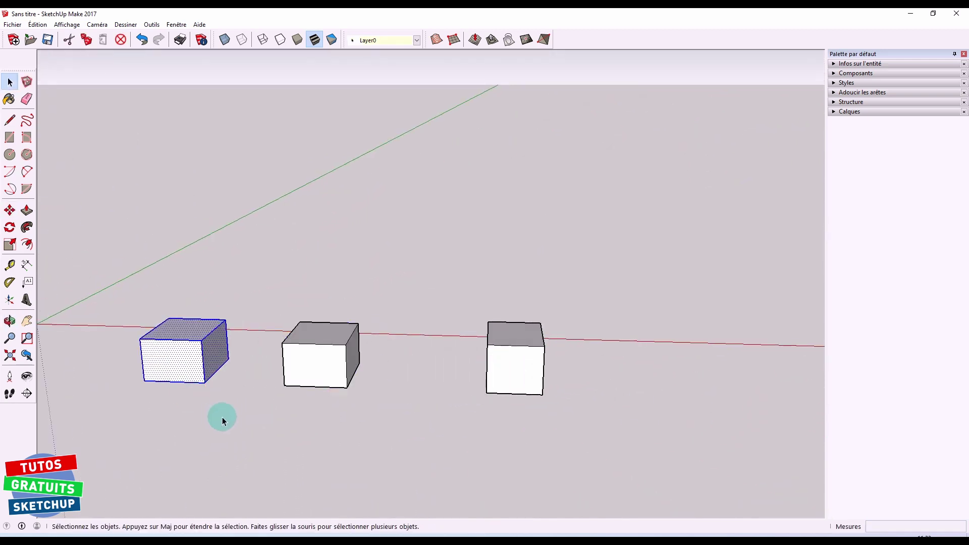
click(222, 416)
middle_drag(223, 415, 294, 407)
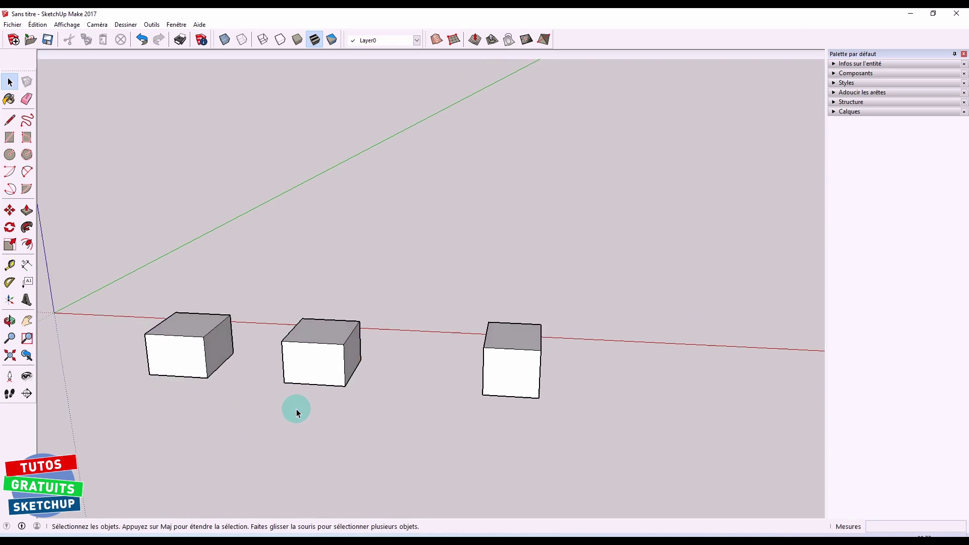
Step: Make the middle cube a group with Créer un groupe
triple_click(319, 362)
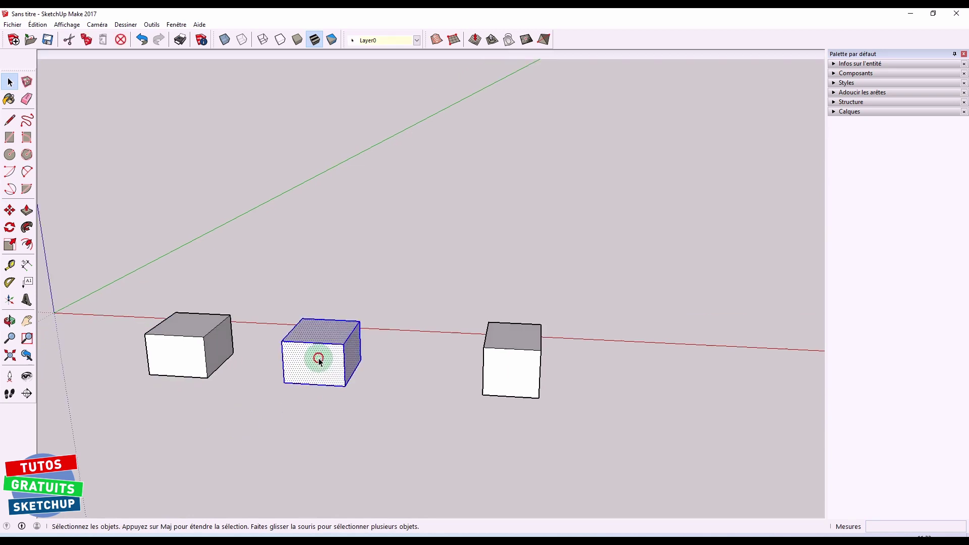
click(373, 413)
drag(272, 290, 365, 406)
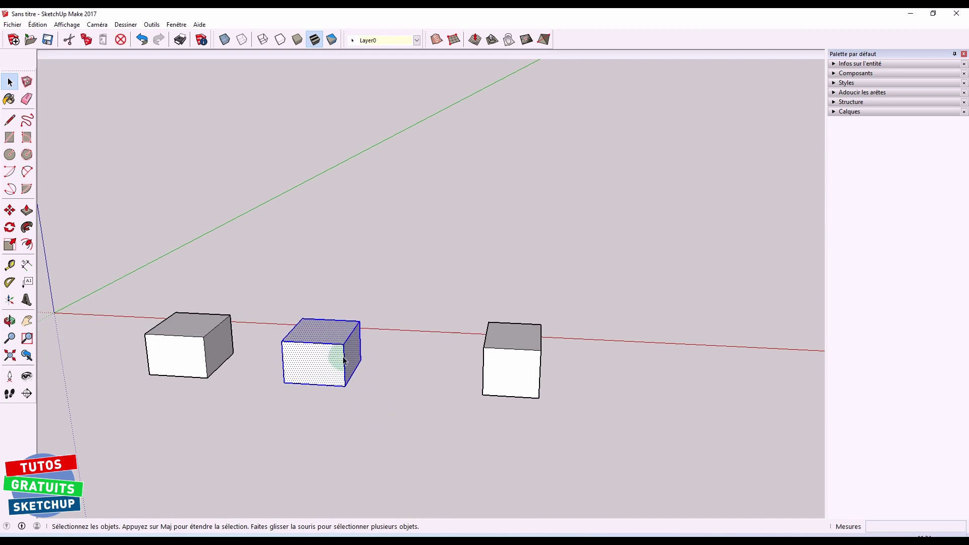
right_click(321, 337)
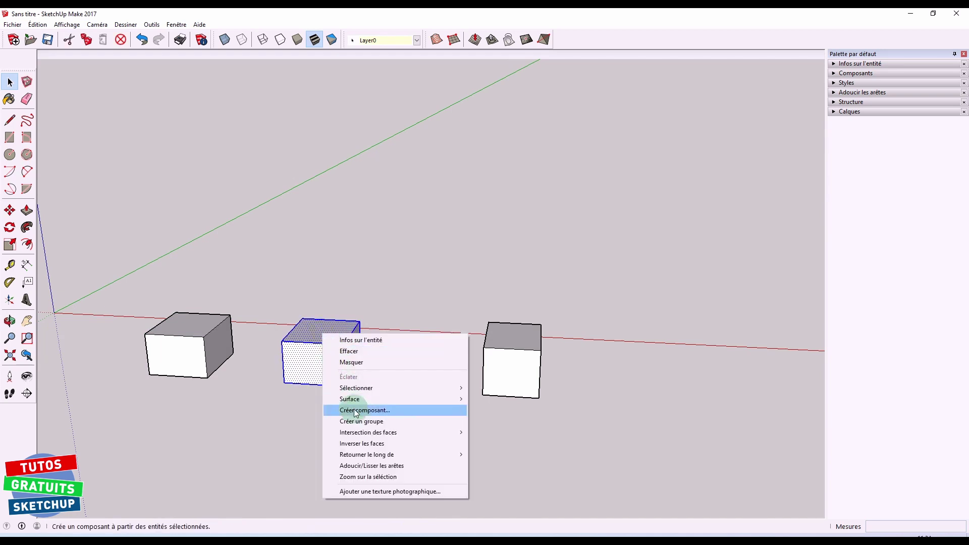
click(399, 420)
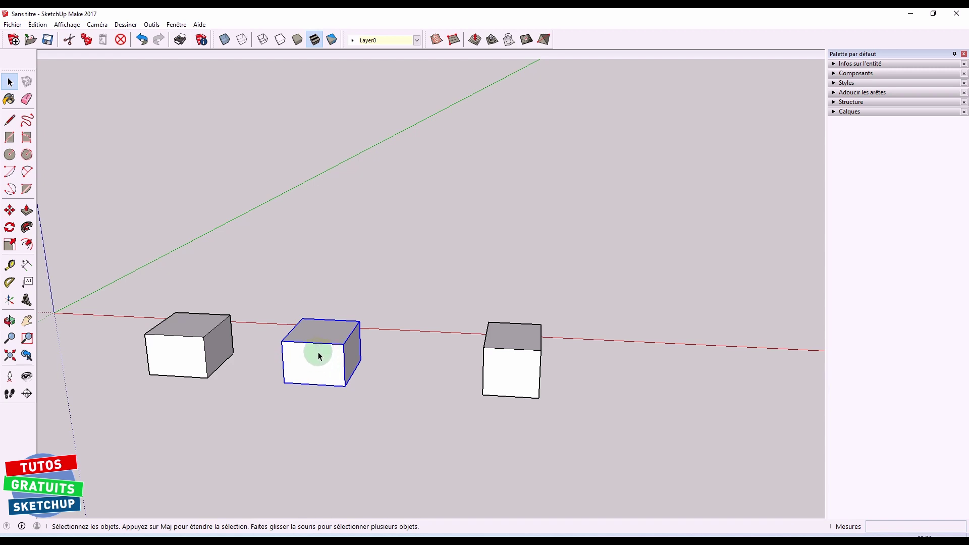
Step: Raise the left cube's top face by 309mm
click(393, 387)
key(p)
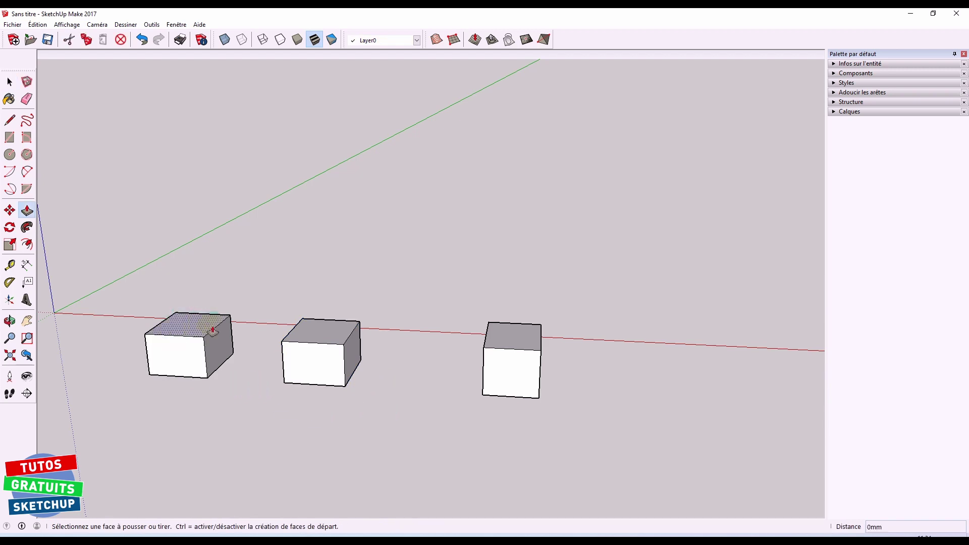
click(188, 331)
click(183, 283)
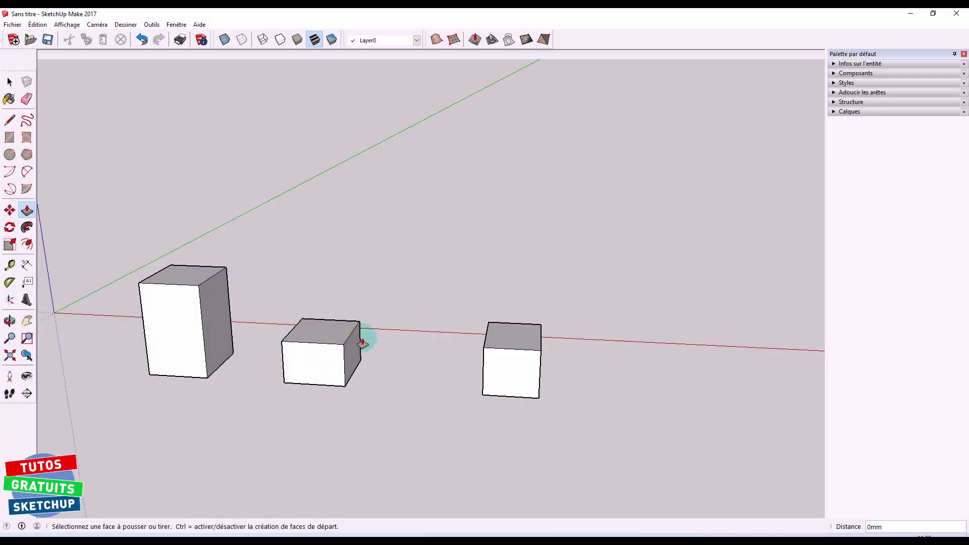
key(space)
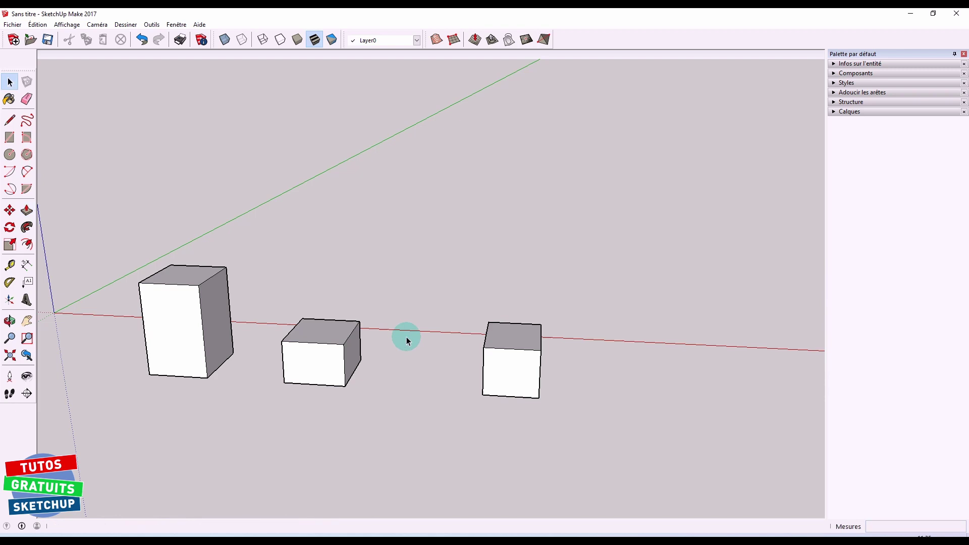
Step: Inside the middle group, pull the cube's top face up about 300mm
double_click(317, 363)
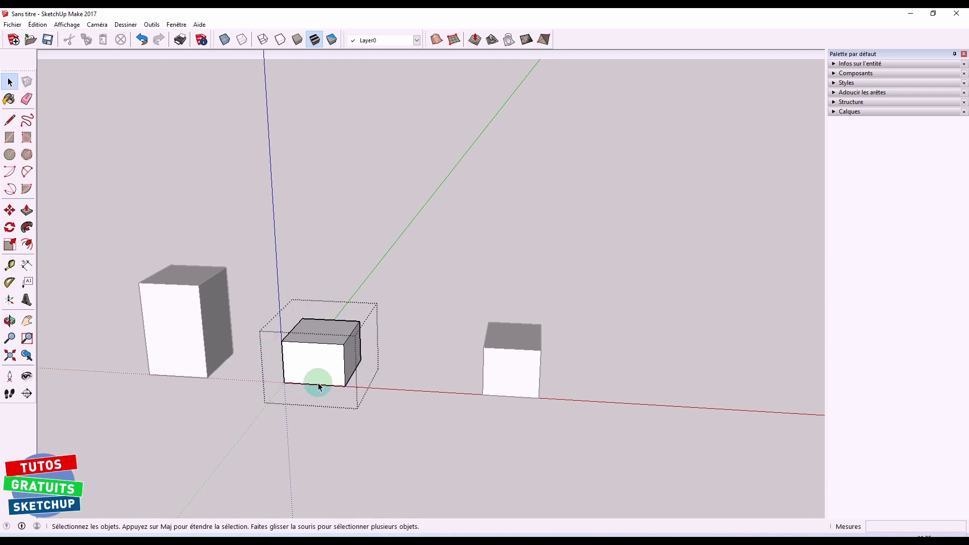
key(p)
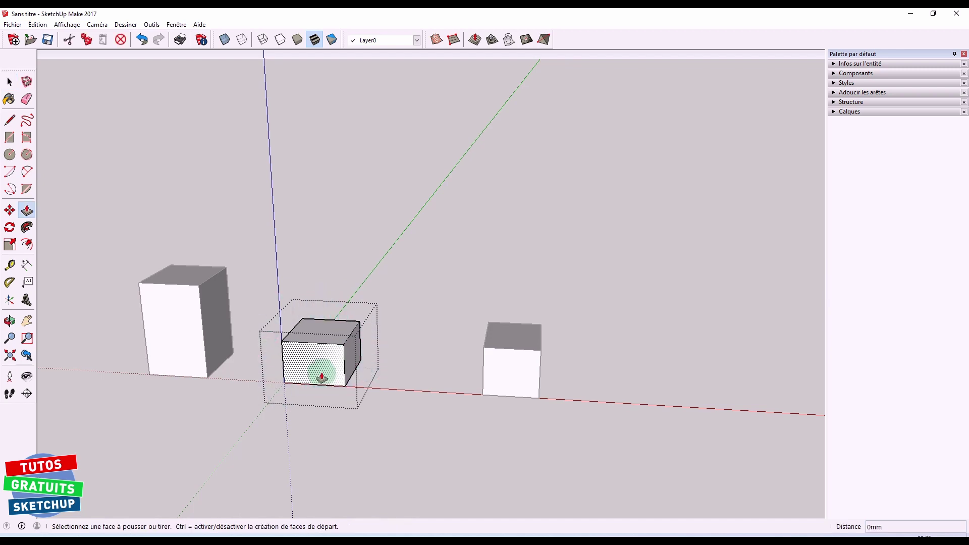
click(319, 335)
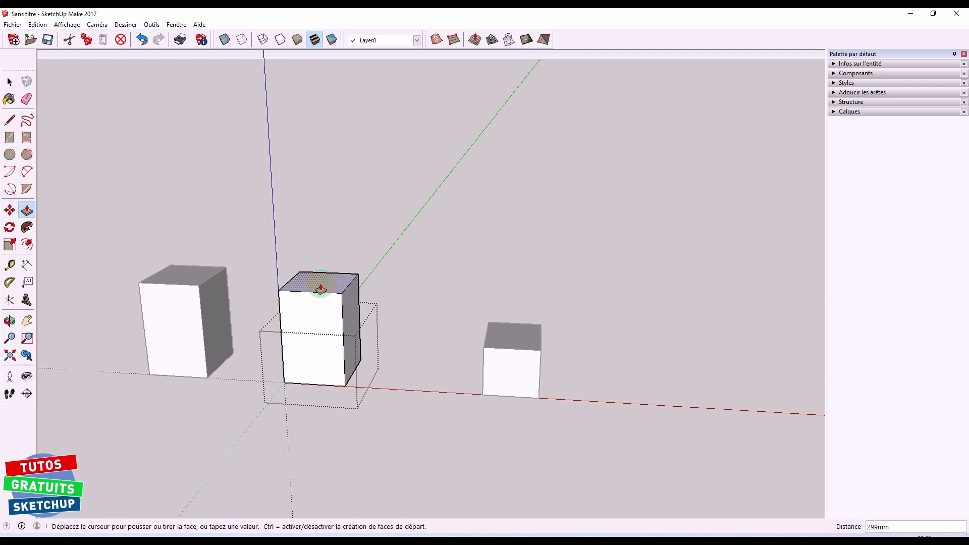
click(321, 288)
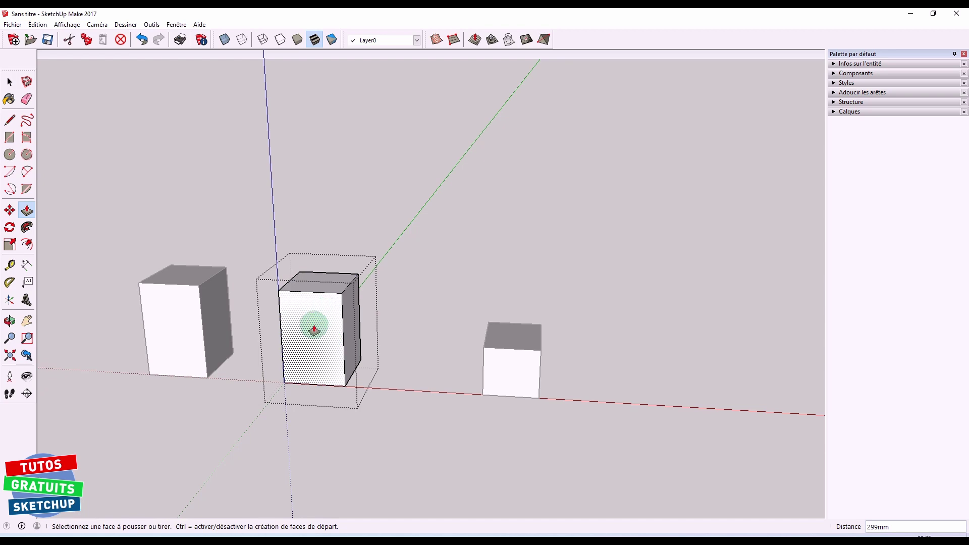
key(space)
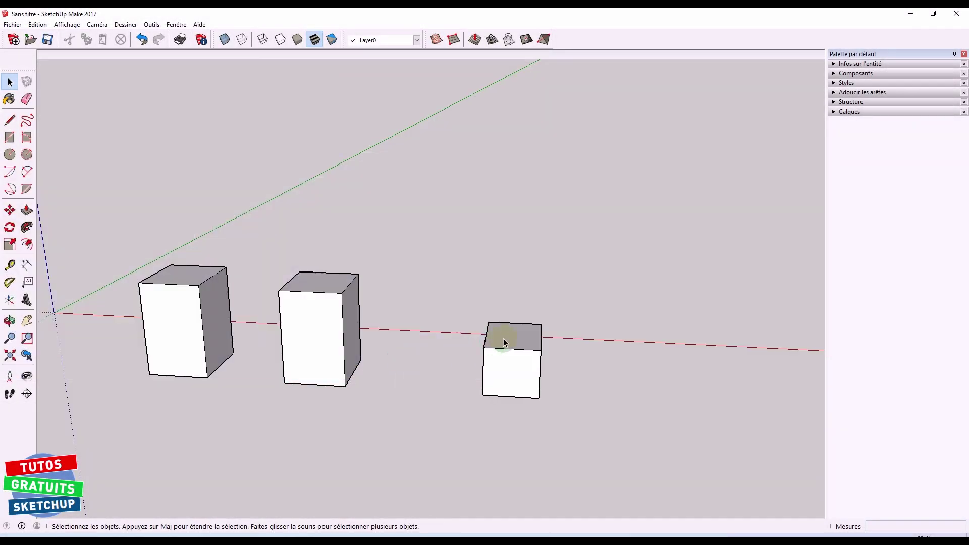
Step: Turn the right cube into a component with the definition name 'Cube'
triple_click(504, 342)
right_click(503, 342)
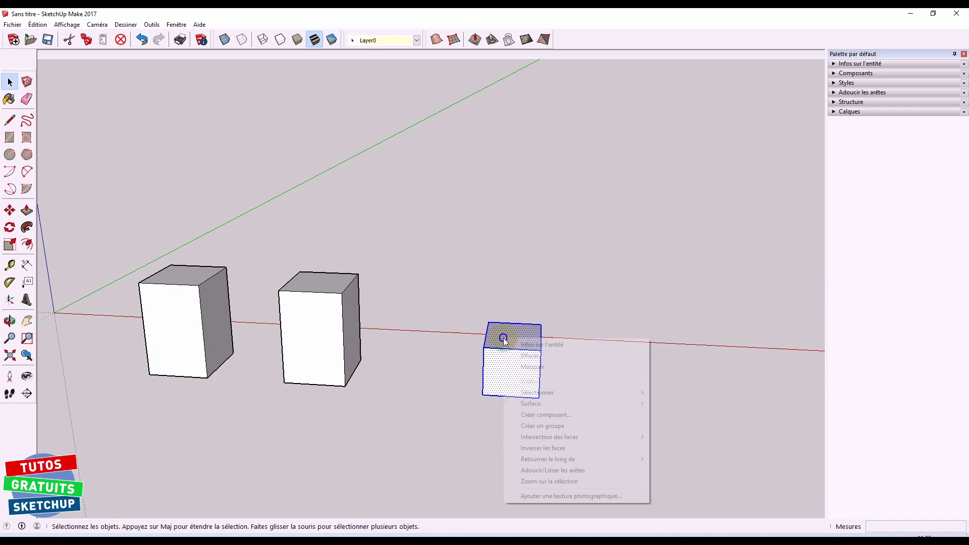
click(530, 415)
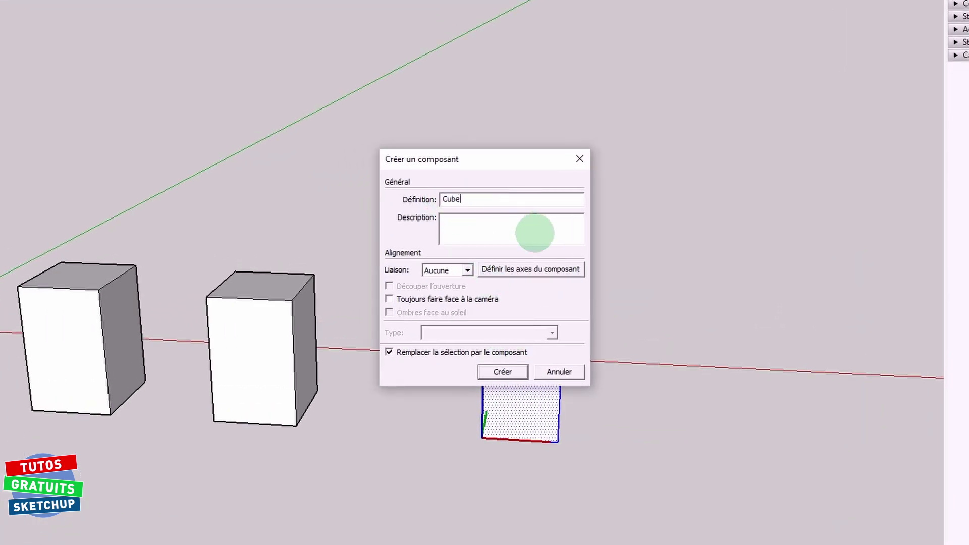
text(Cube)
click(502, 372)
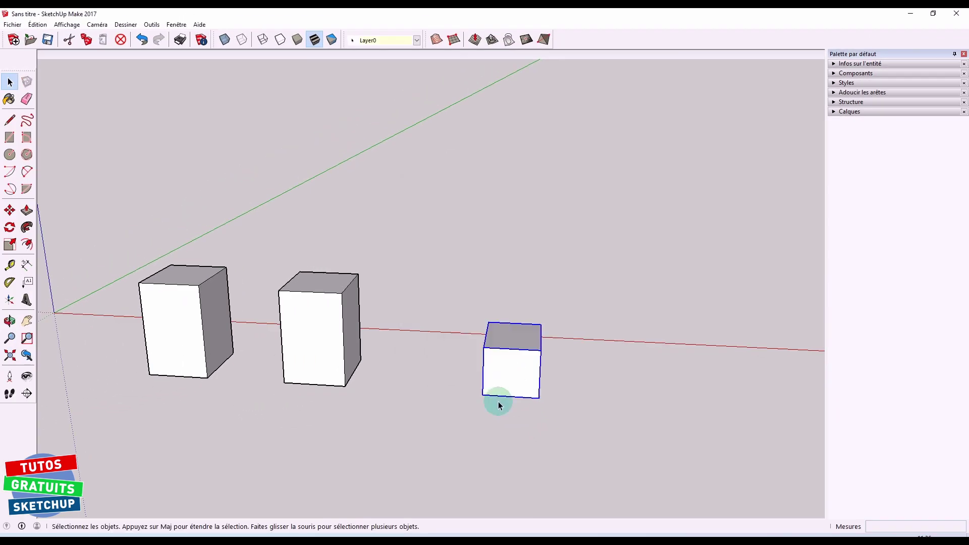
Step: Inside the Cube component, raise its top face about 194mm, then select the middle and right boxes
key(p)
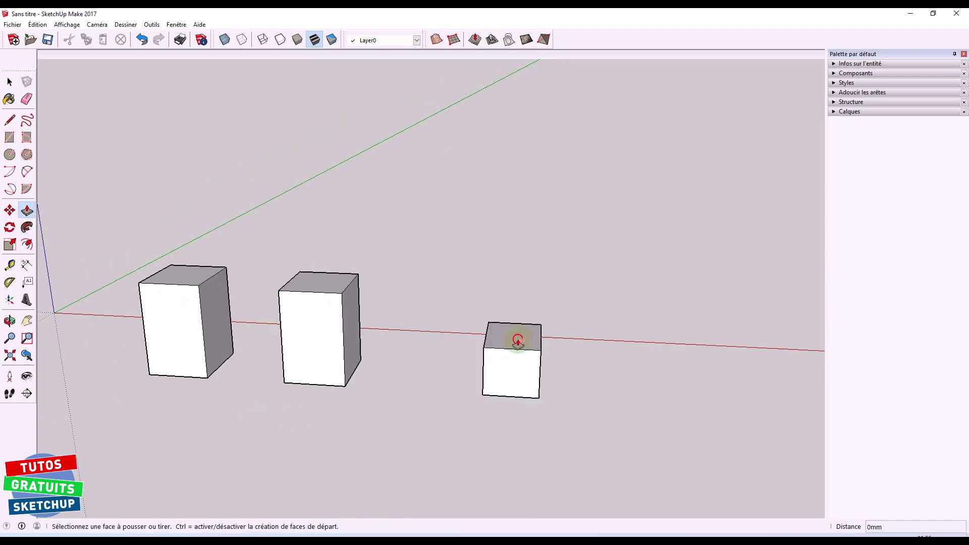
key(space)
double_click(511, 363)
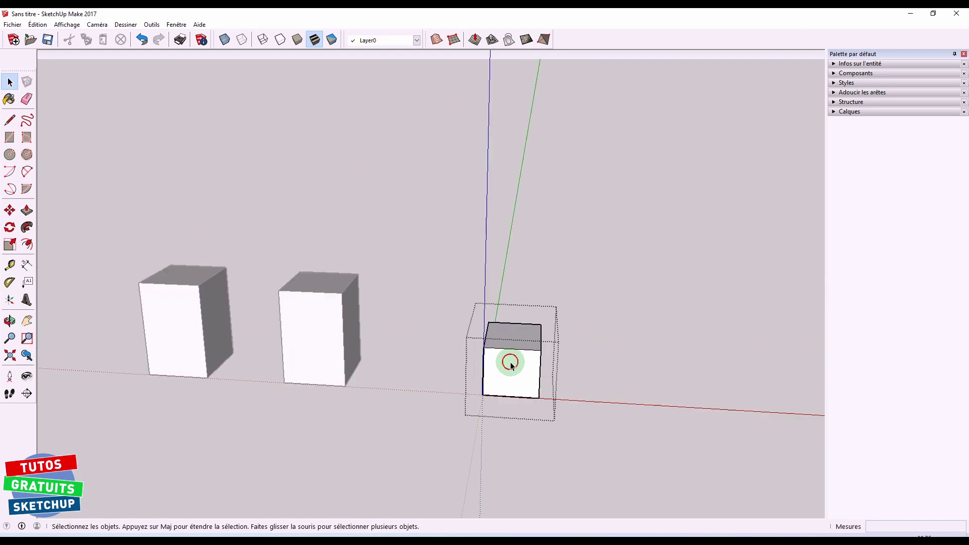
key(p)
click(510, 333)
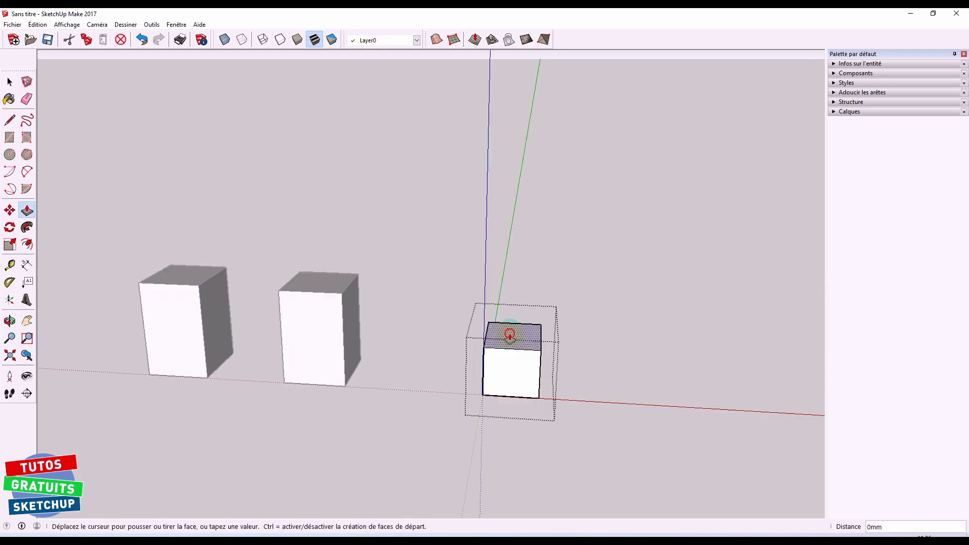
click(509, 303)
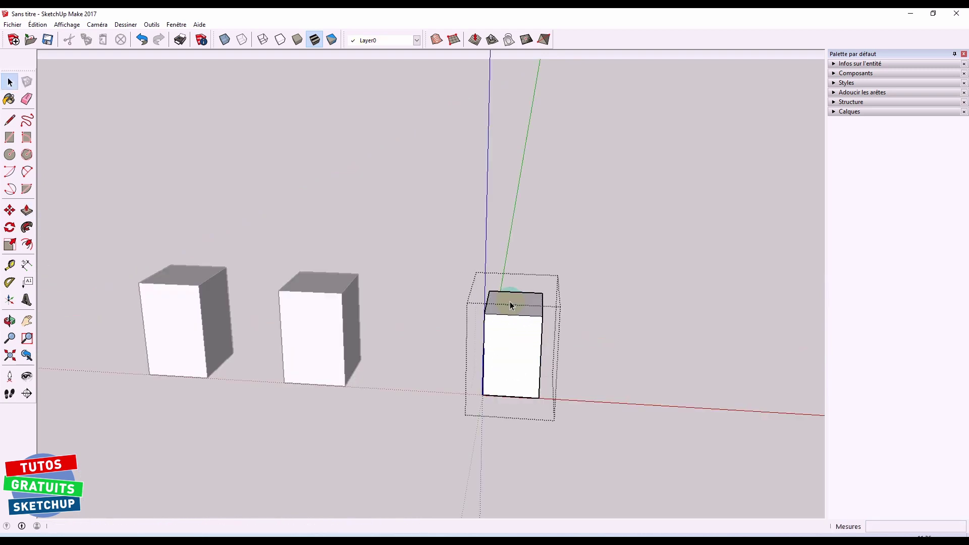
key(space)
click(593, 304)
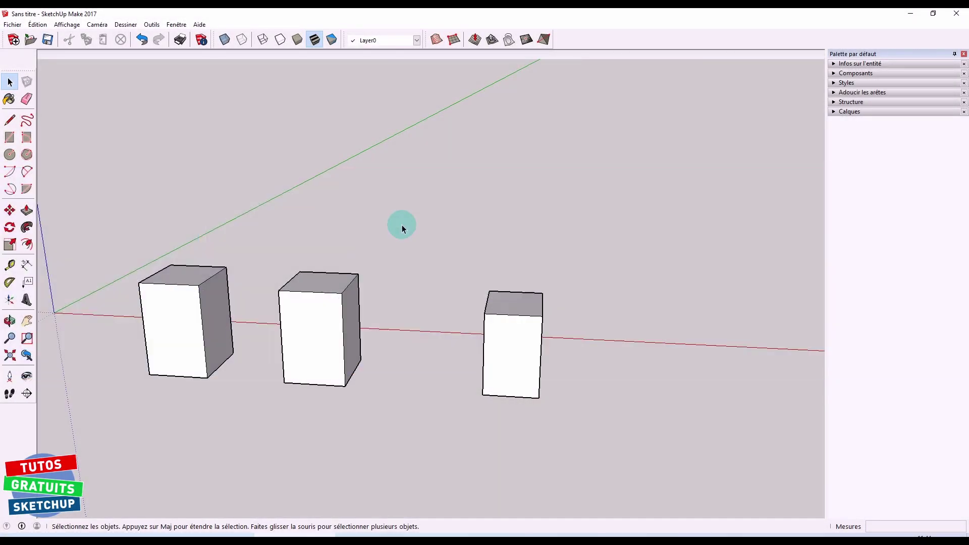
click(324, 309)
click(513, 343)
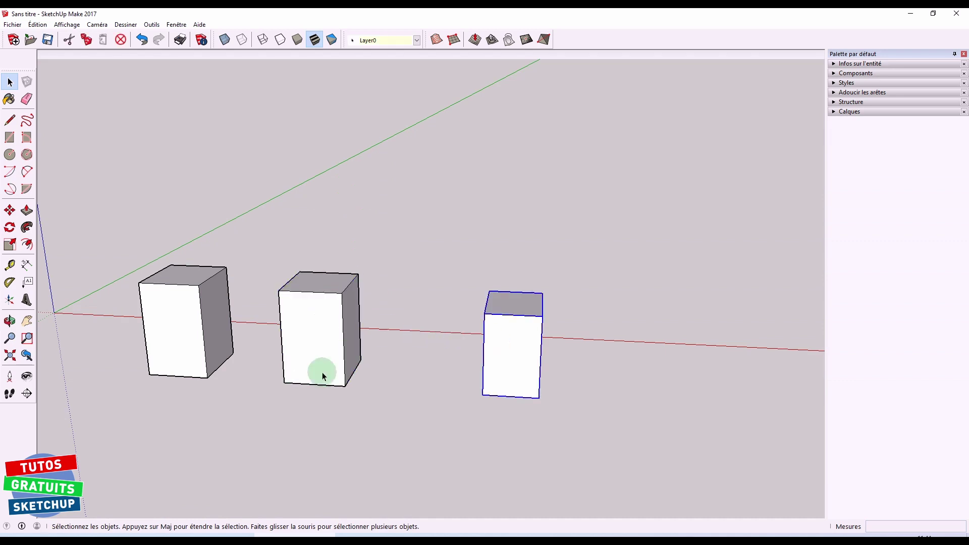
Step: Copy the grouped box and the Cube component further back with Move and Ctrl
drag(262, 235, 599, 433)
middle_drag(622, 401, 396, 456)
key(m)
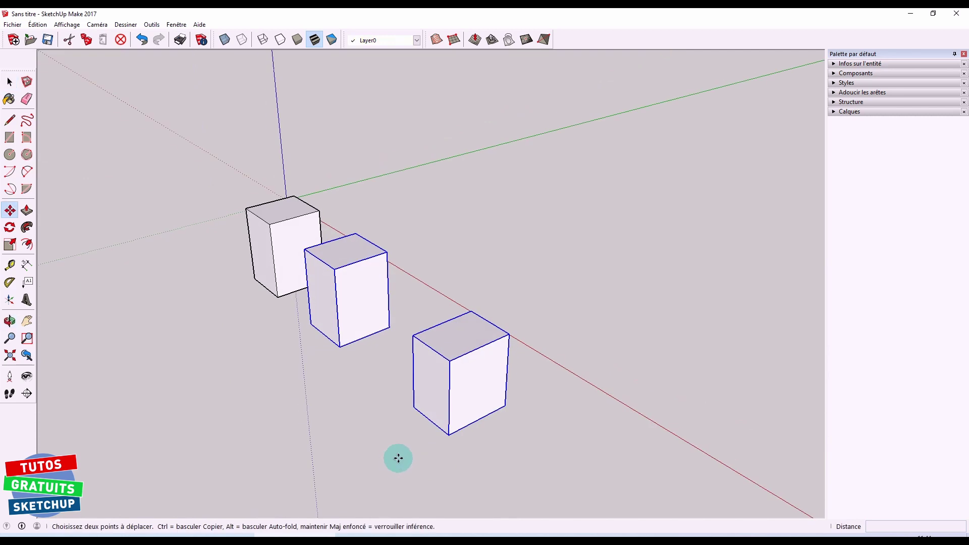
key(ctrl)
click(413, 406)
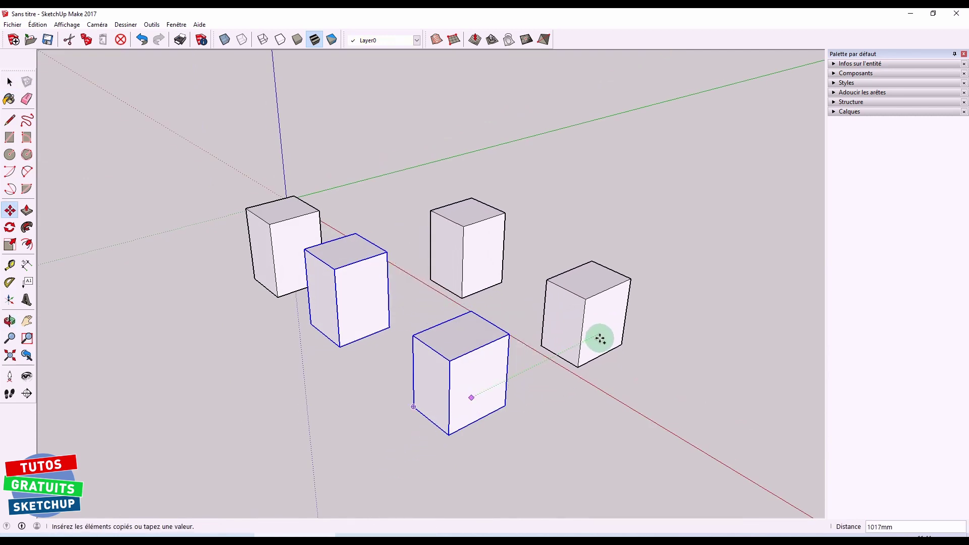
click(598, 339)
key(space)
click(571, 428)
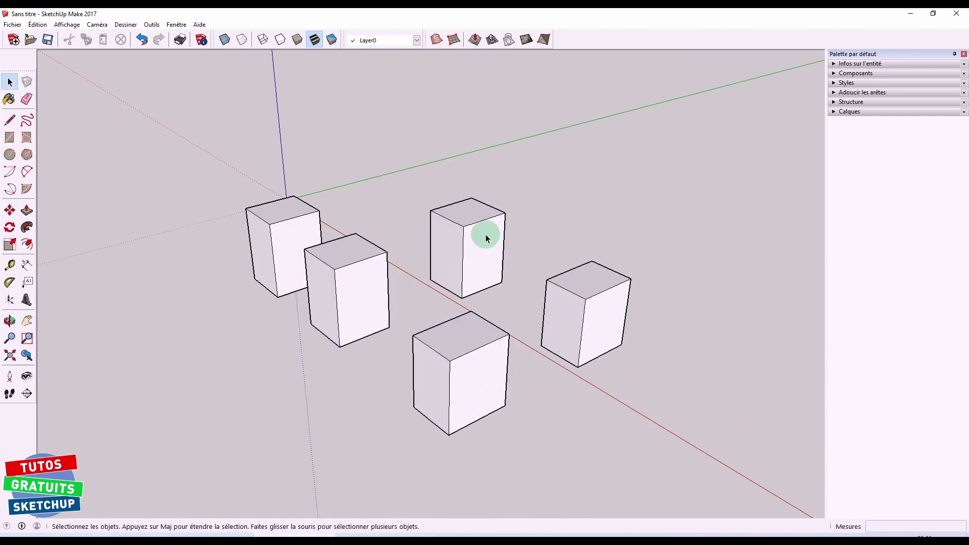
Step: Inside the back copied box, push its top face down 211mm
click(487, 235)
click(374, 294)
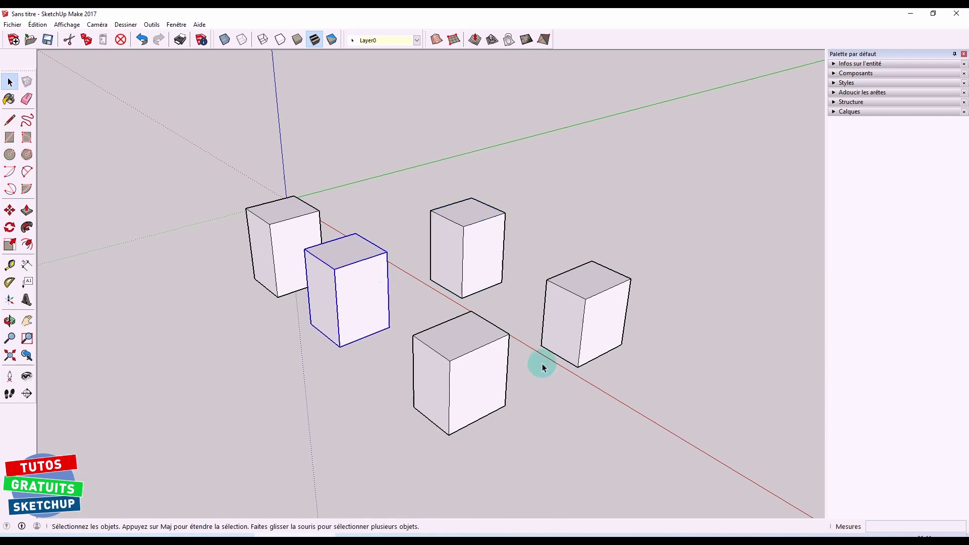
click(591, 325)
click(482, 392)
click(551, 412)
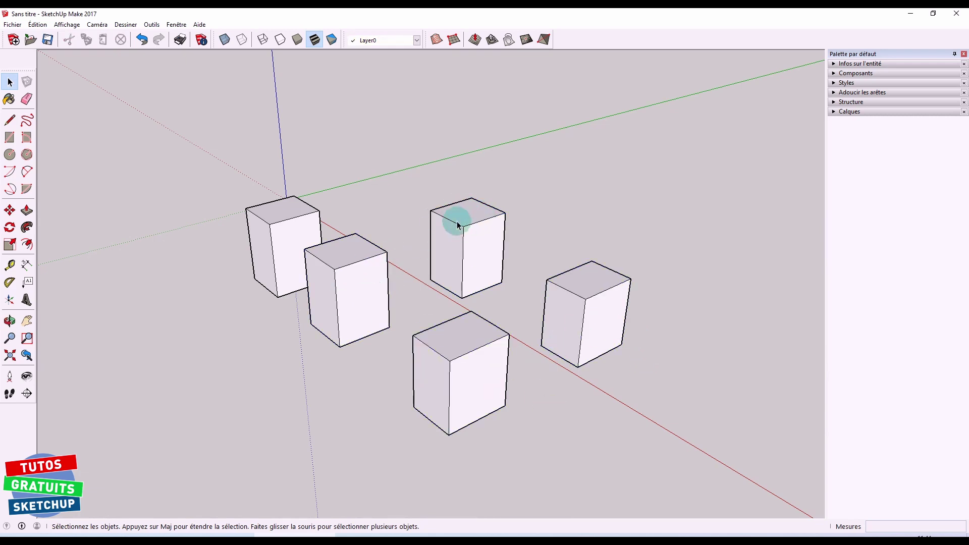
double_click(475, 246)
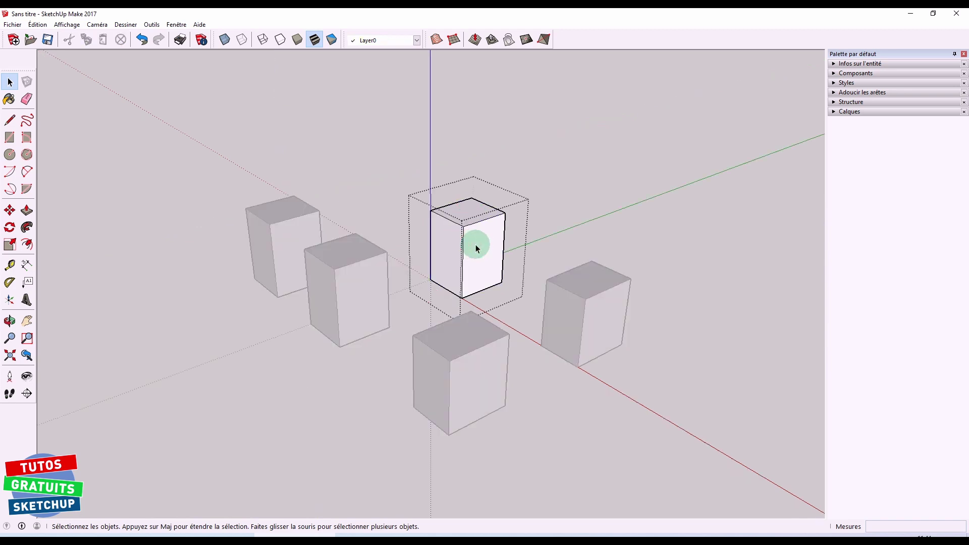
key(p)
drag(472, 214, 473, 244)
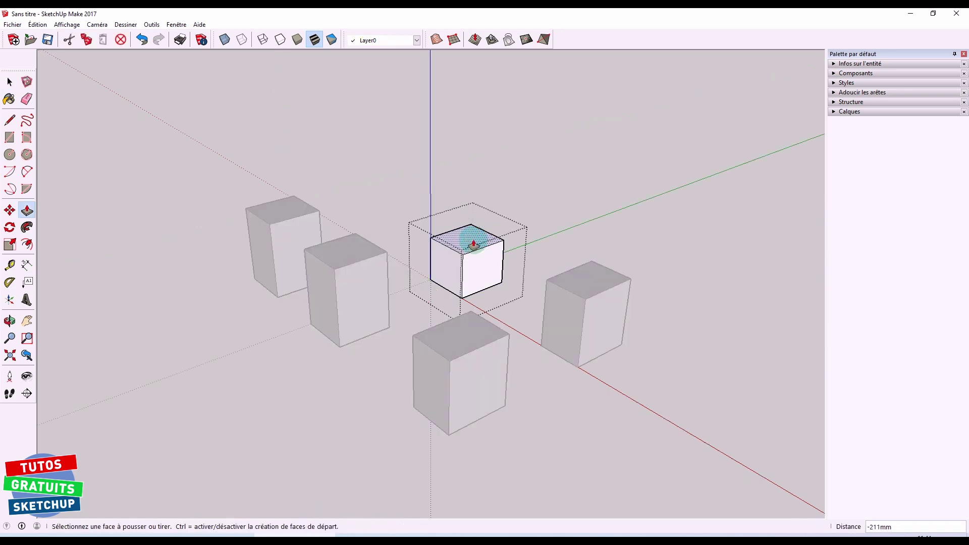
key(space)
click(543, 220)
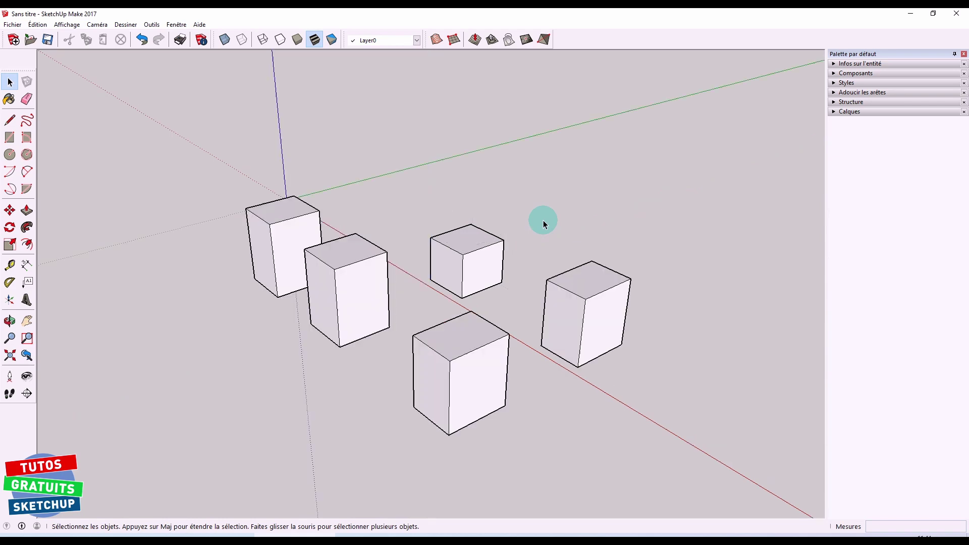
Step: Inside the front box, push its top face down to a lower height
double_click(477, 370)
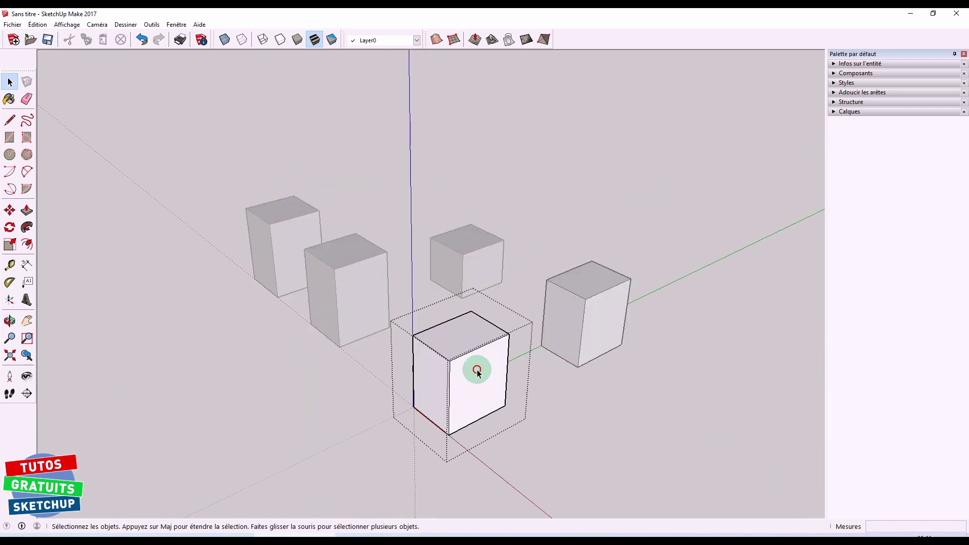
key(p)
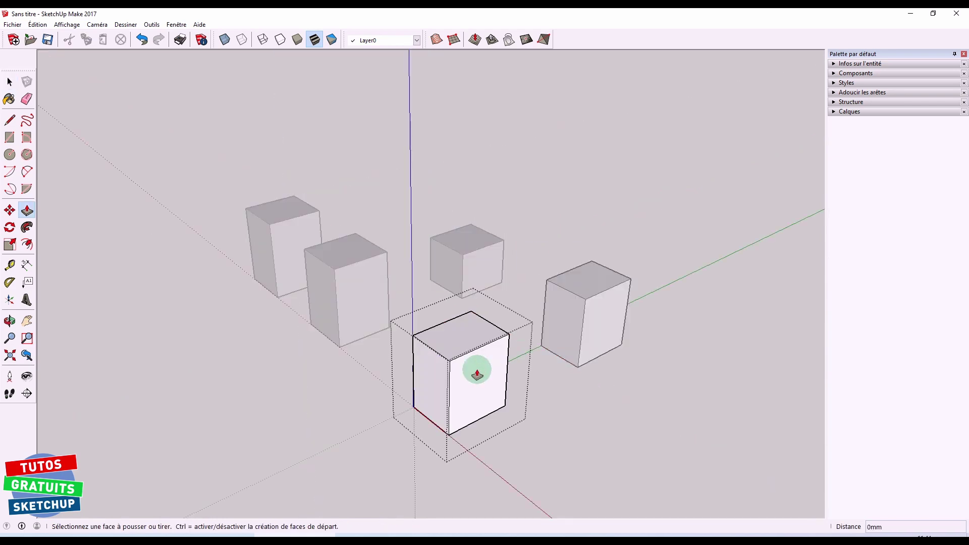
click(464, 335)
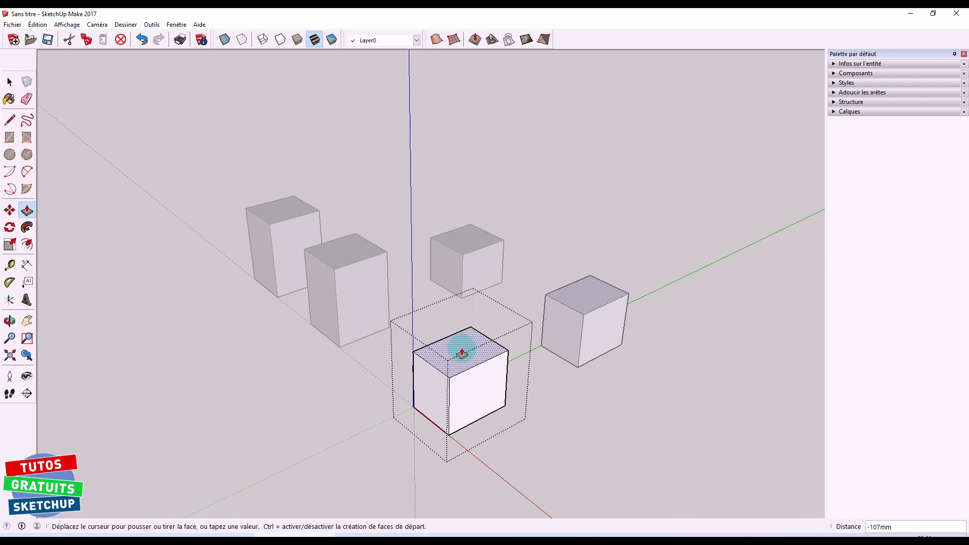
click(463, 364)
key(space)
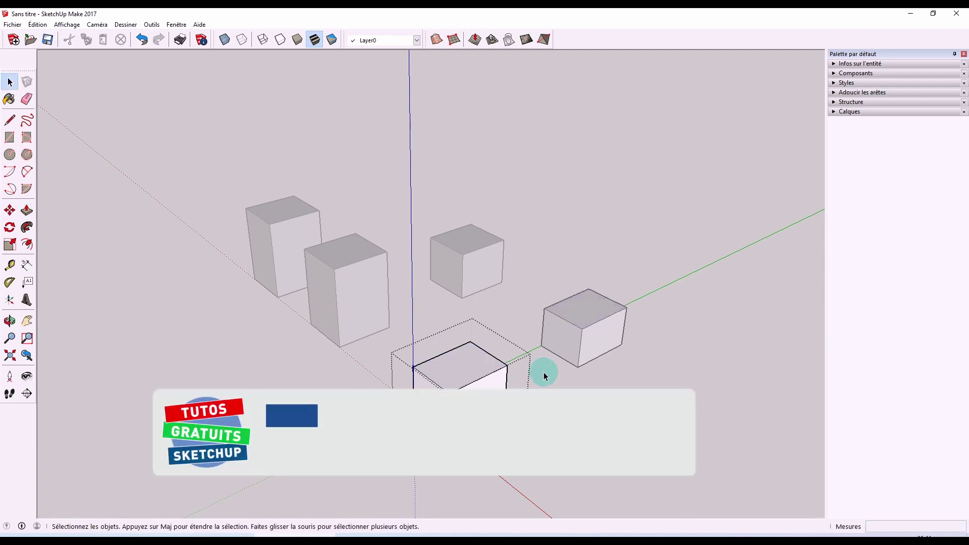
click(544, 374)
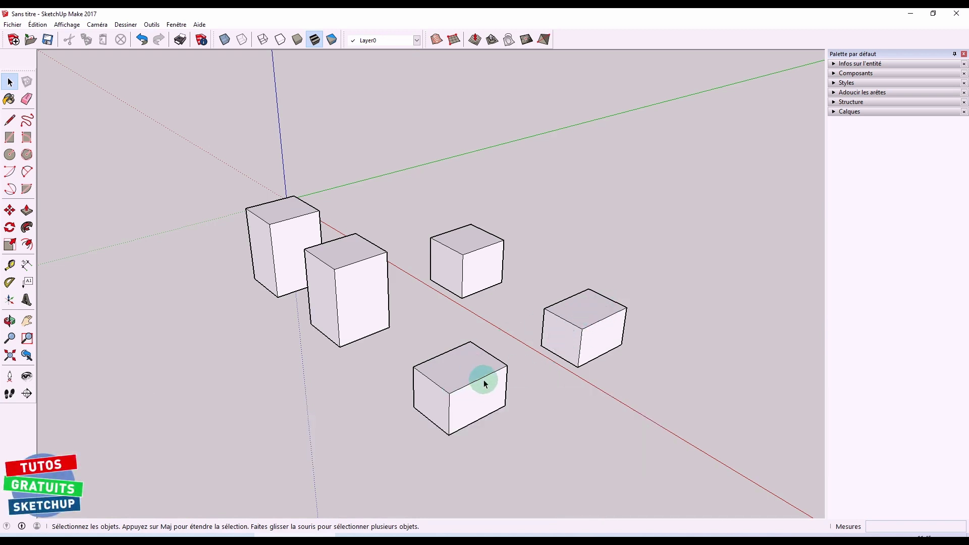
Step: Inside the right box, extend its side outward by 162mm
double_click(579, 314)
key(p)
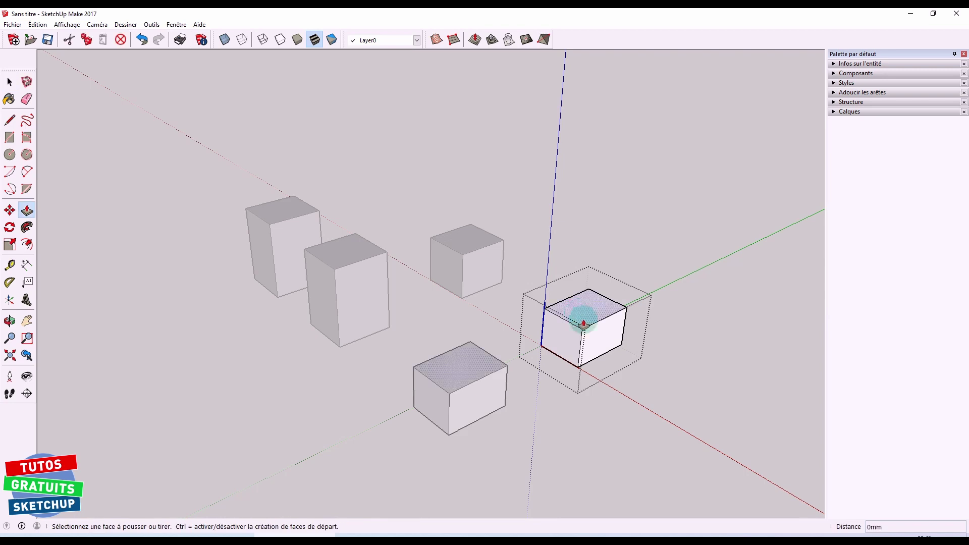
drag(595, 335, 617, 348)
key(space)
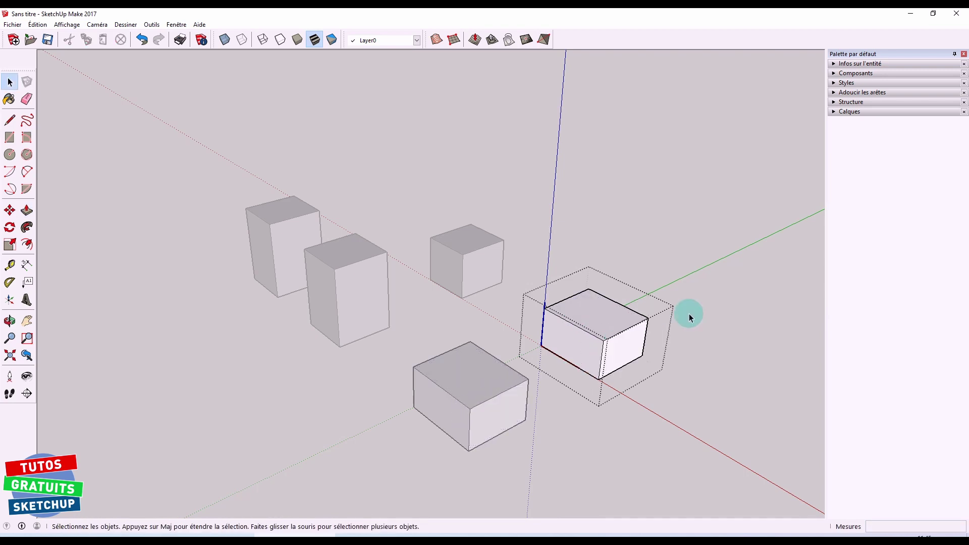
click(689, 314)
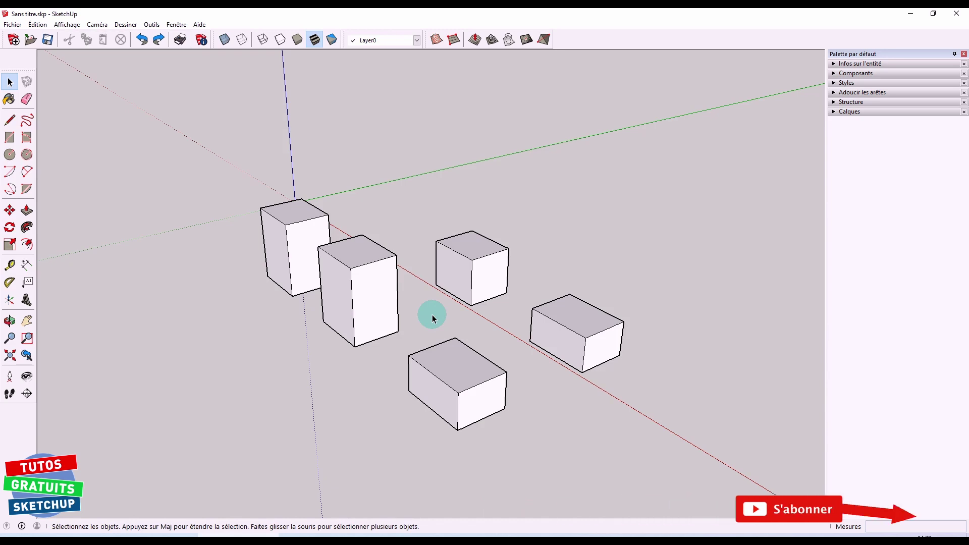
Step: Explode the front box group into loose geometry with Éclater
click(375, 300)
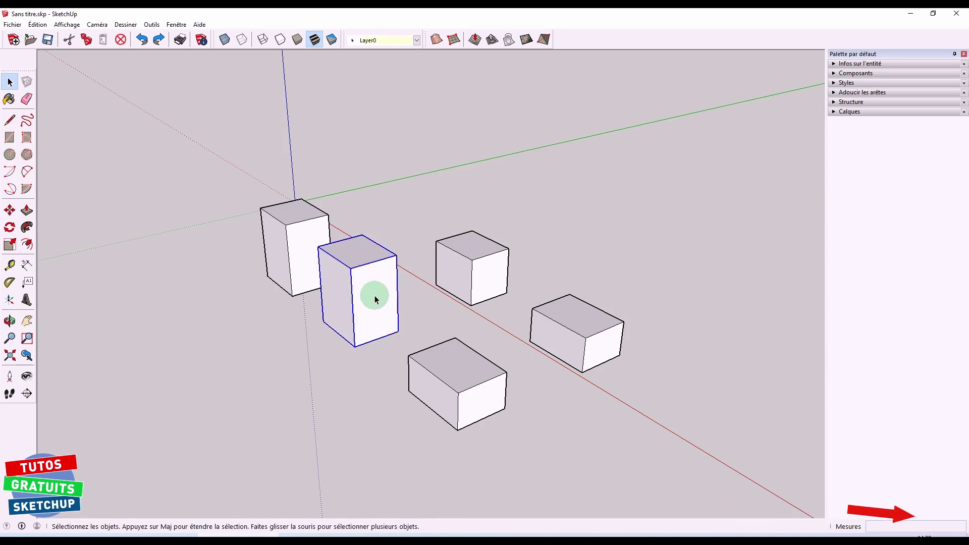
click(441, 354)
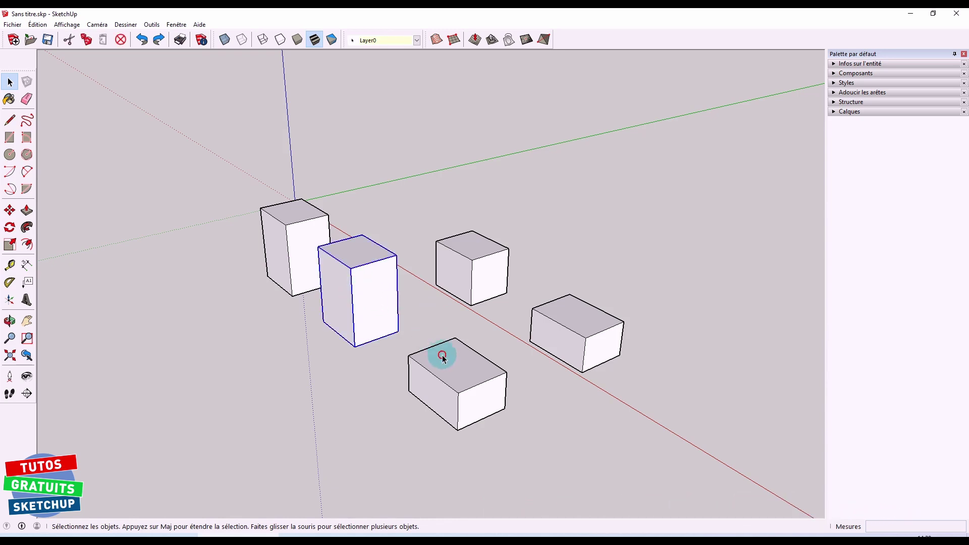
right_click(446, 358)
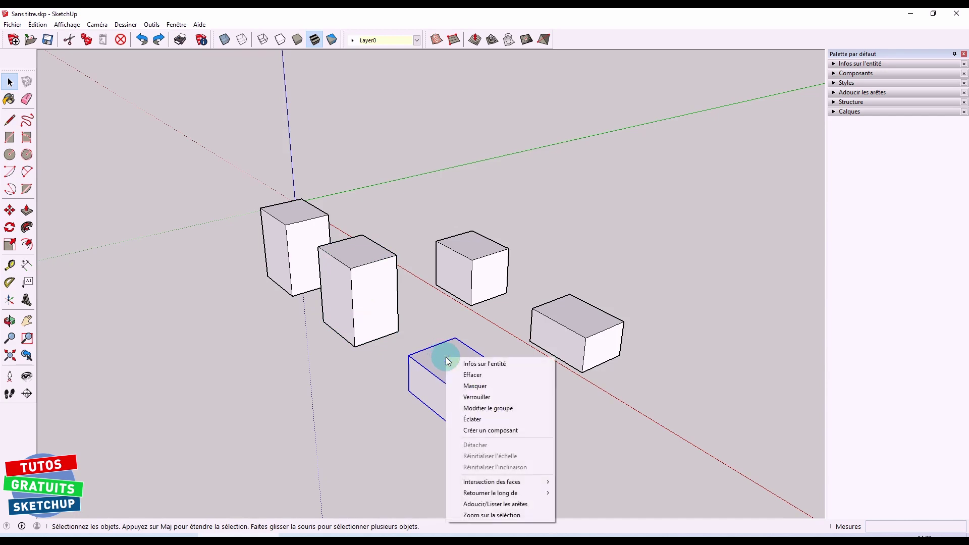
click(479, 419)
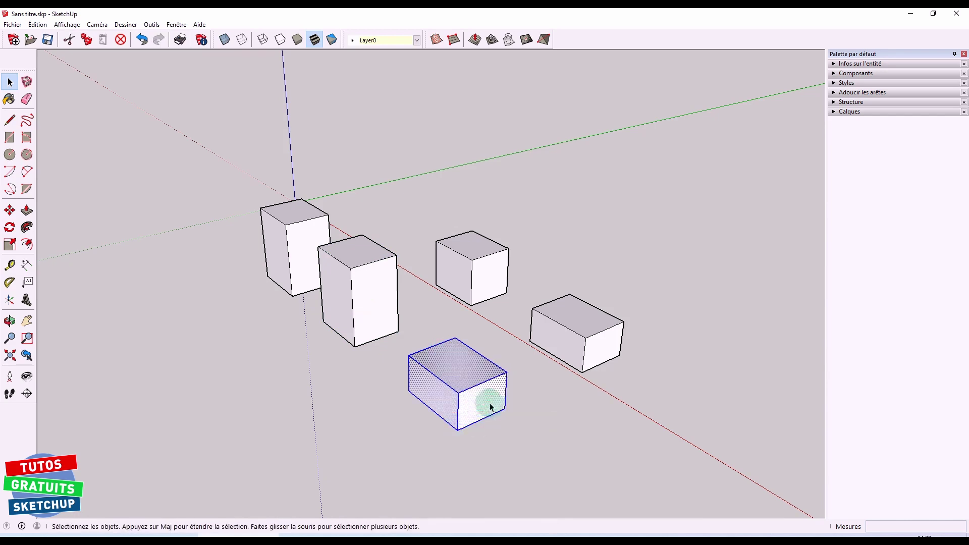
Step: Explode the three remaining box groups with Éclater
click(473, 399)
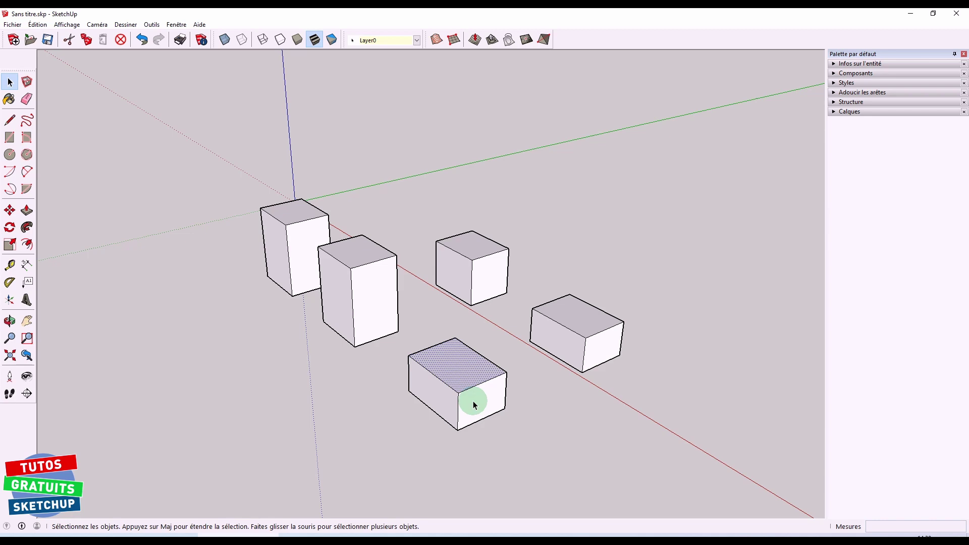
click(543, 407)
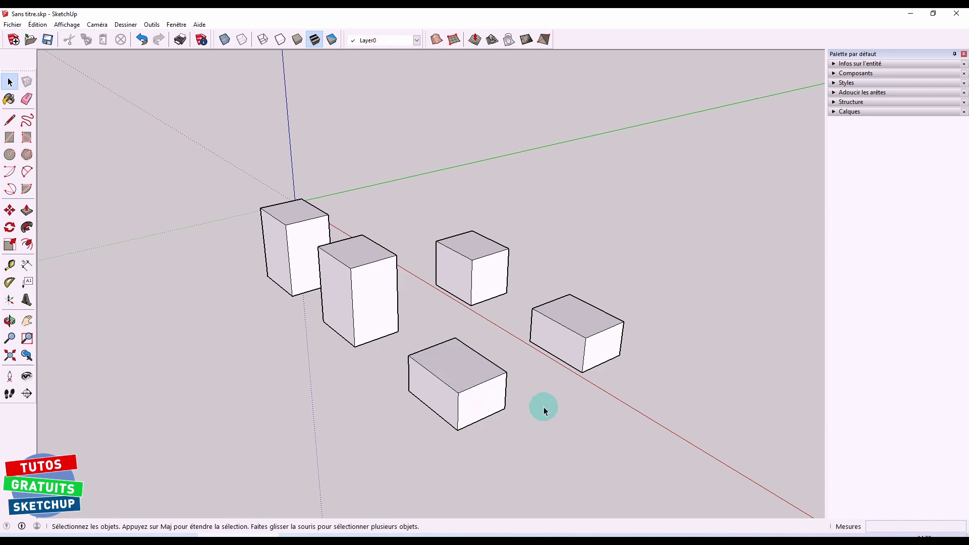
click(382, 306)
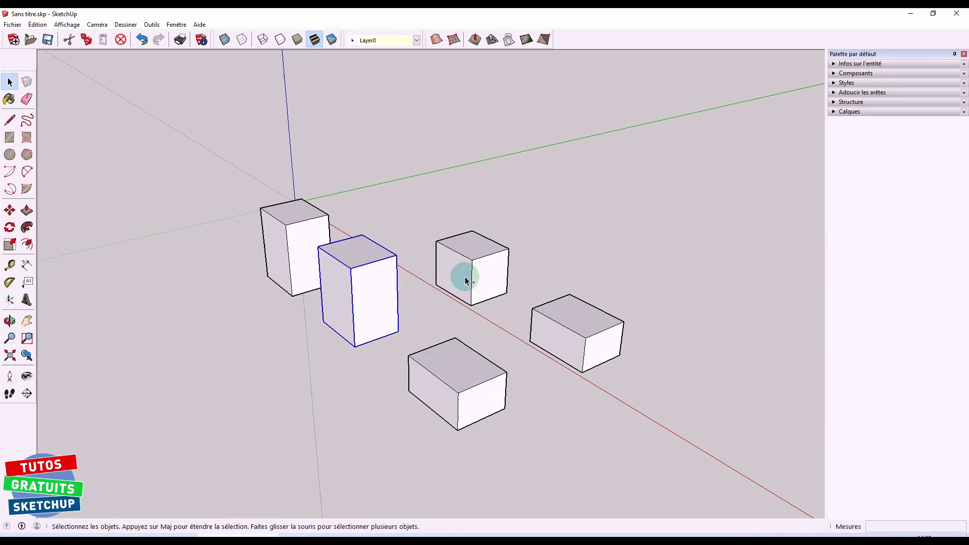
right_click(571, 320)
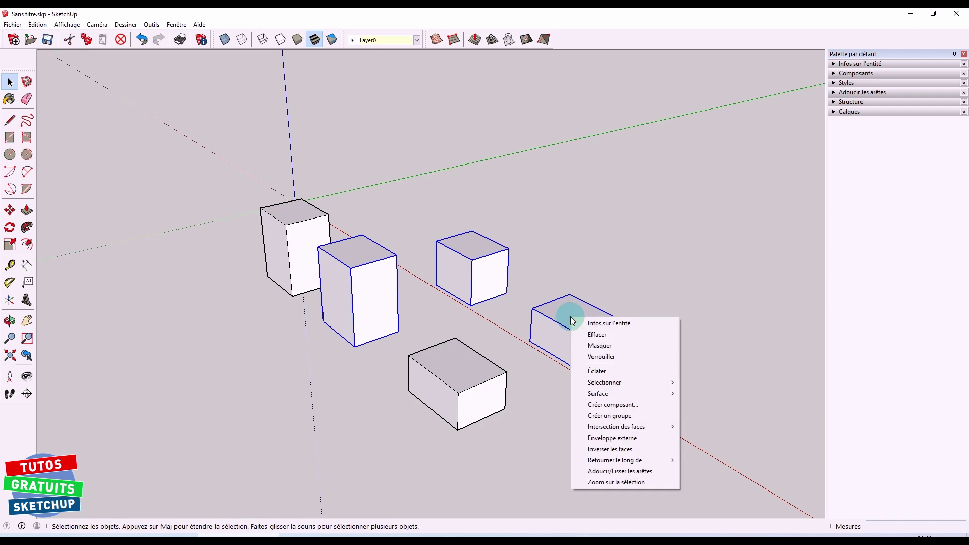
click(598, 372)
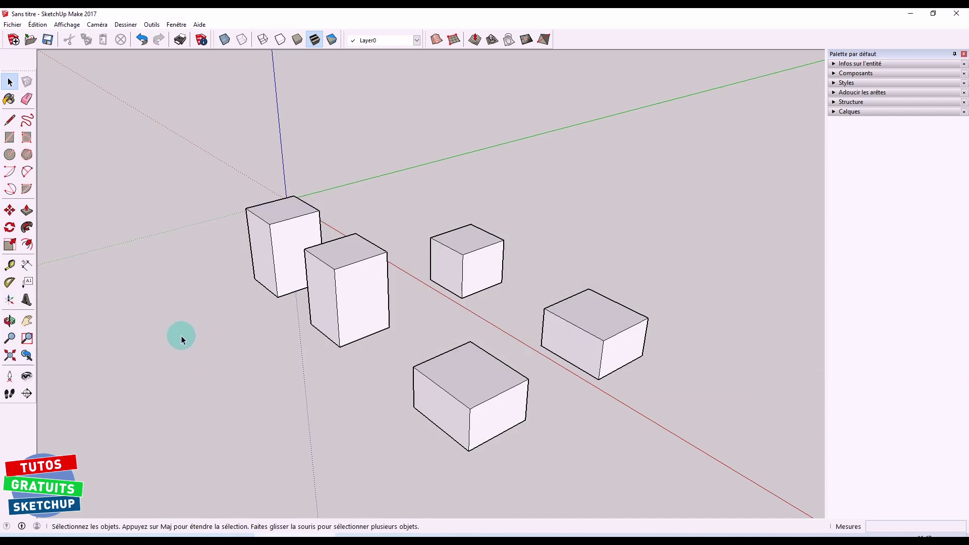
Step: Orbit the view, then start and cancel a move of the left box, leaving it unchanged
middle_drag(181, 335, 322, 289)
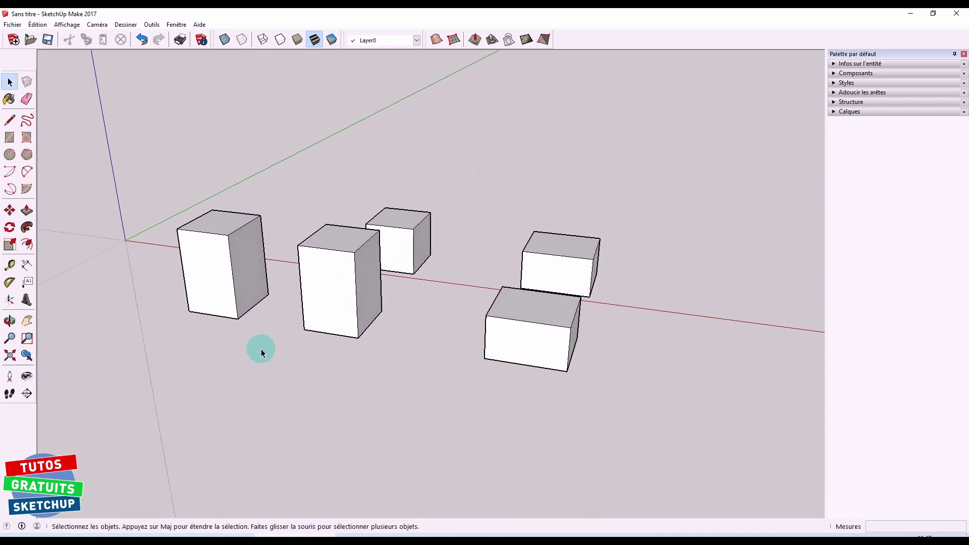
triple_click(205, 274)
key(m)
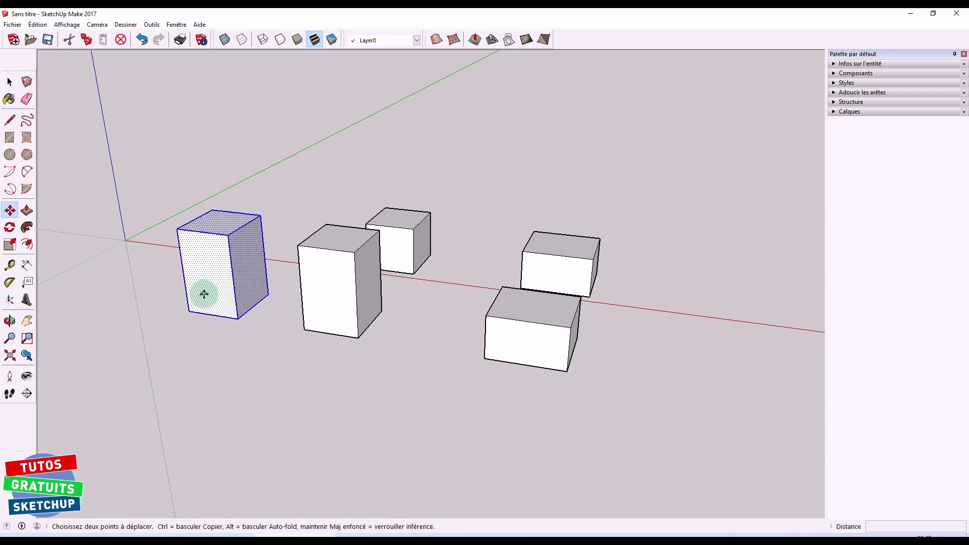
click(238, 317)
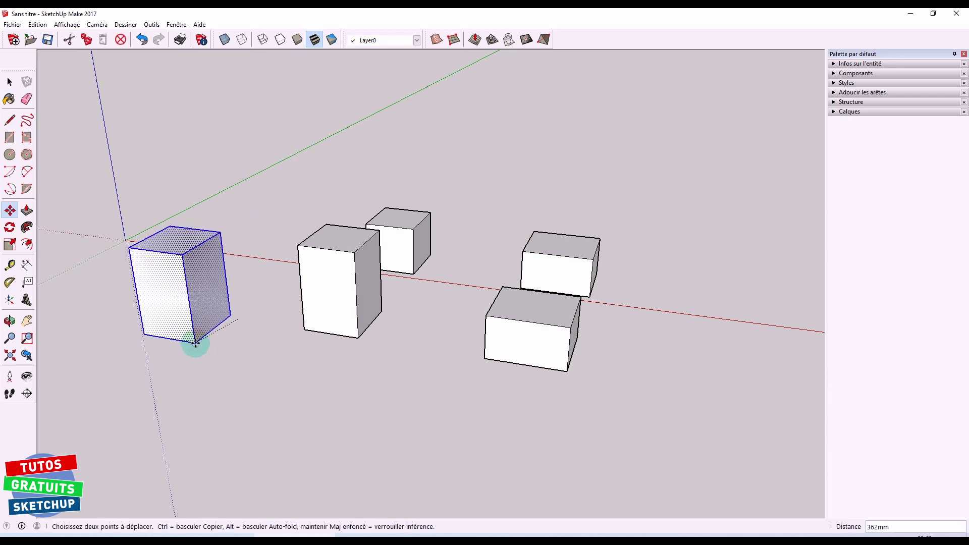
key(Escape)
key(space)
click(251, 379)
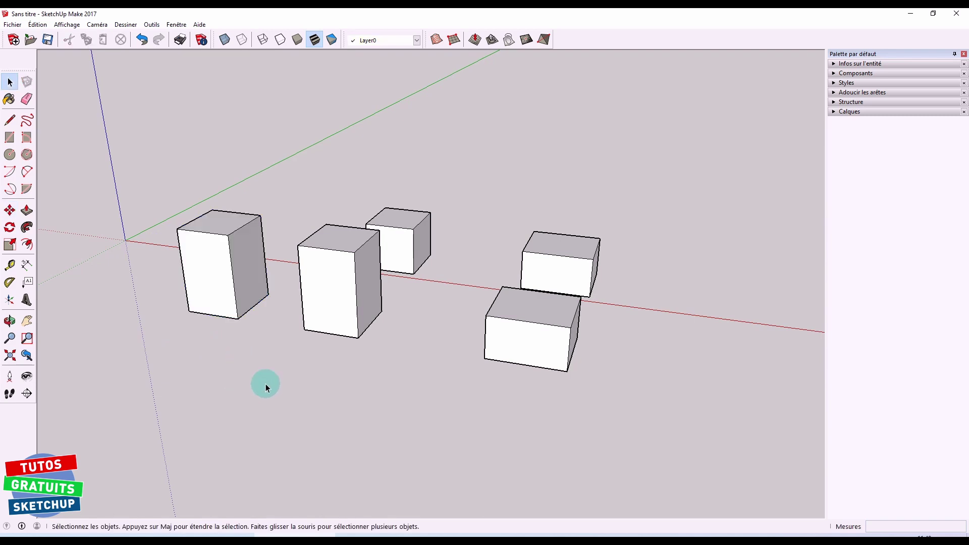
Step: Shift the tall middle box and the front box slightly to the left
key(m)
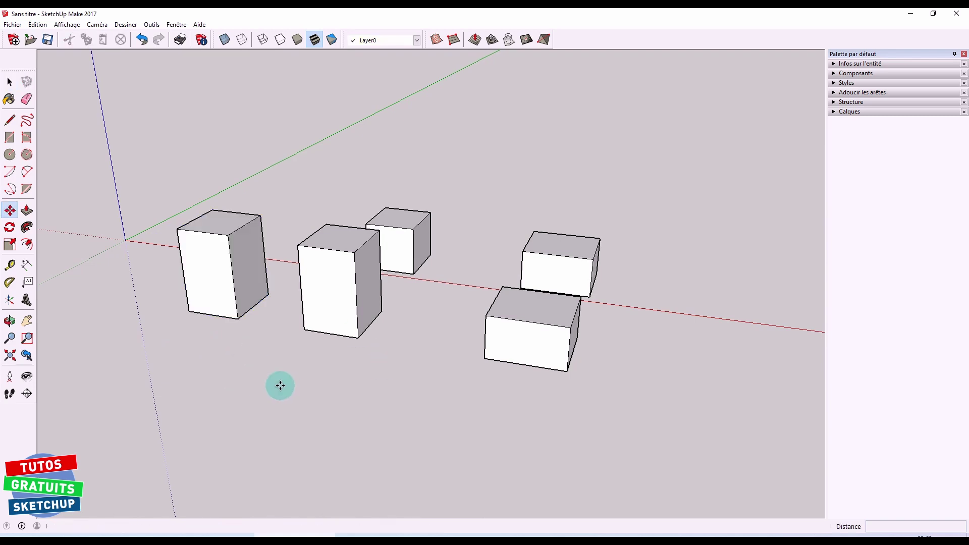
click(359, 337)
click(353, 343)
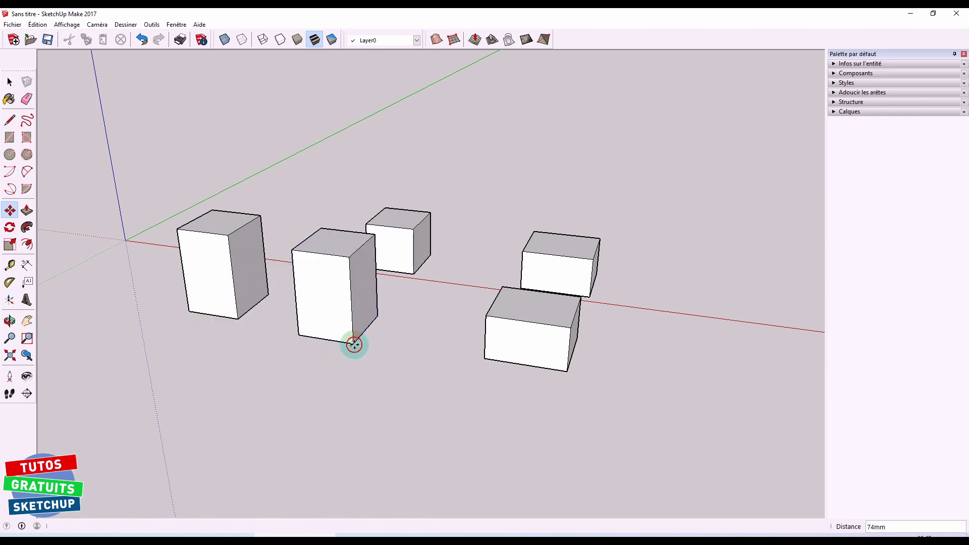
click(561, 370)
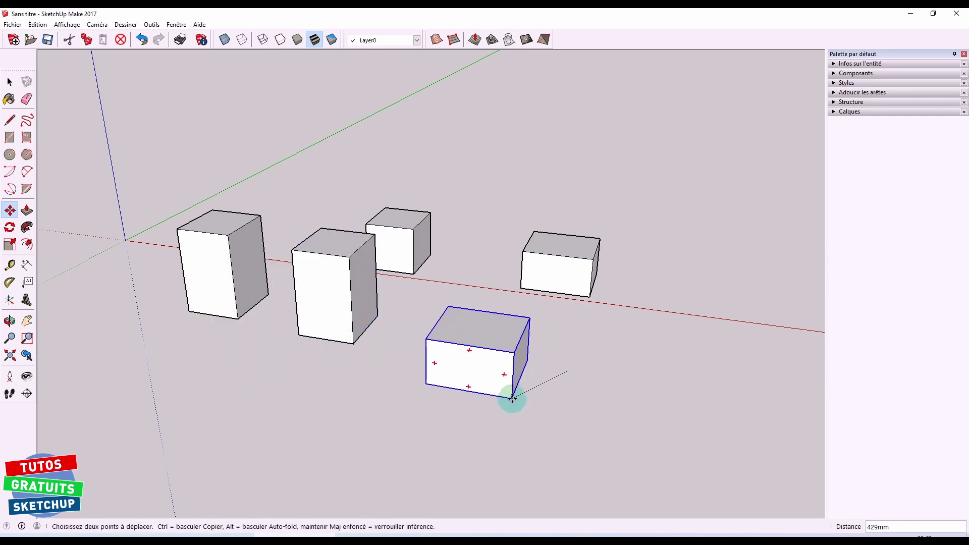
click(547, 378)
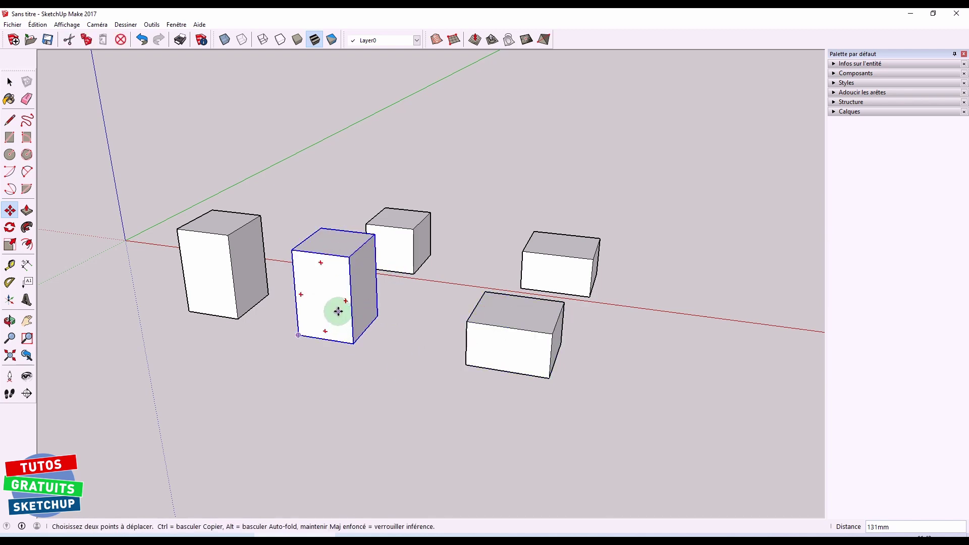
Step: Tilt the tall middle box 15°, then rotate it 52° with the Move tool's rotate grips
mouse_move(345, 300)
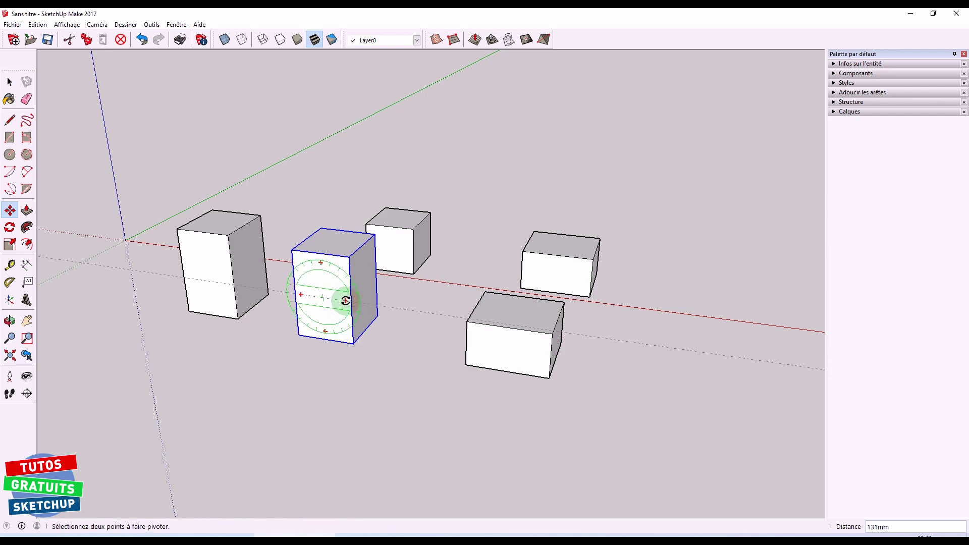
click(346, 301)
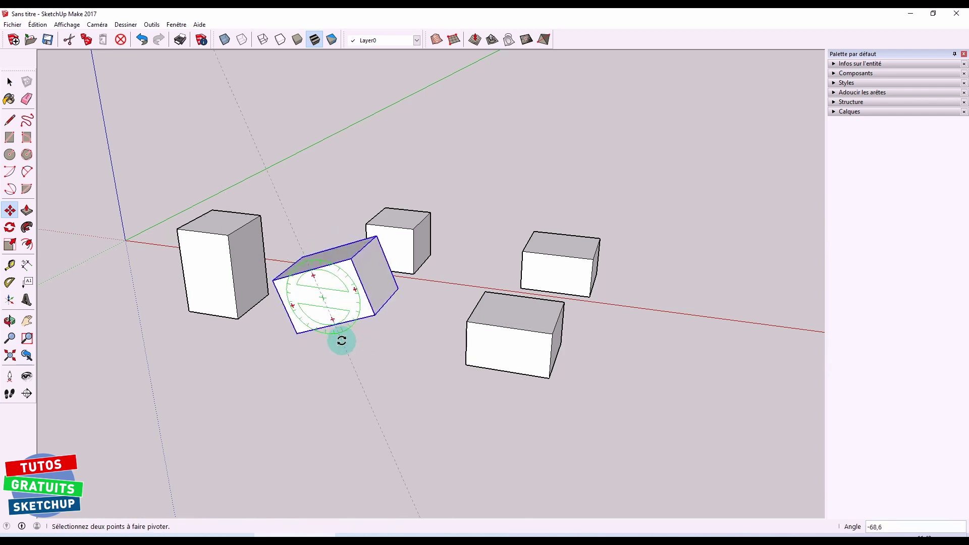
click(350, 289)
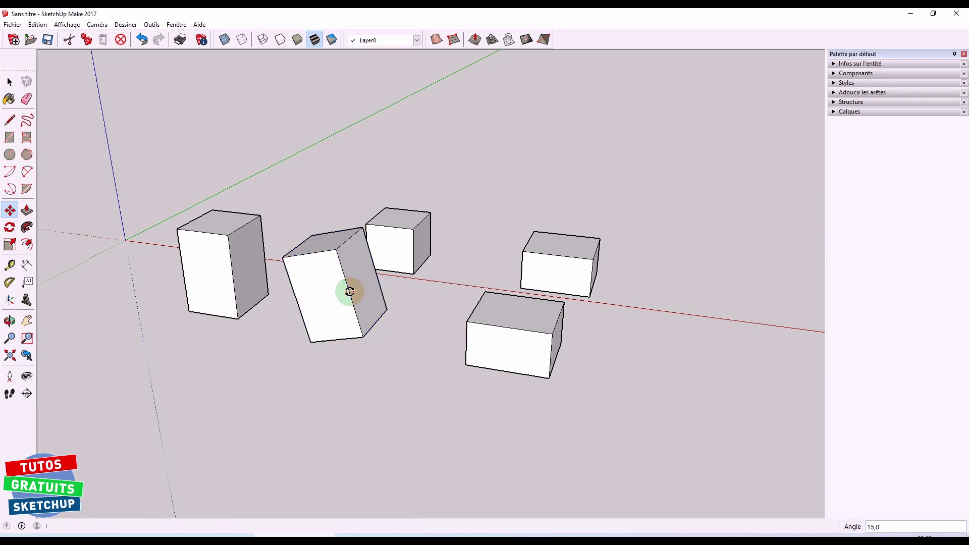
click(354, 245)
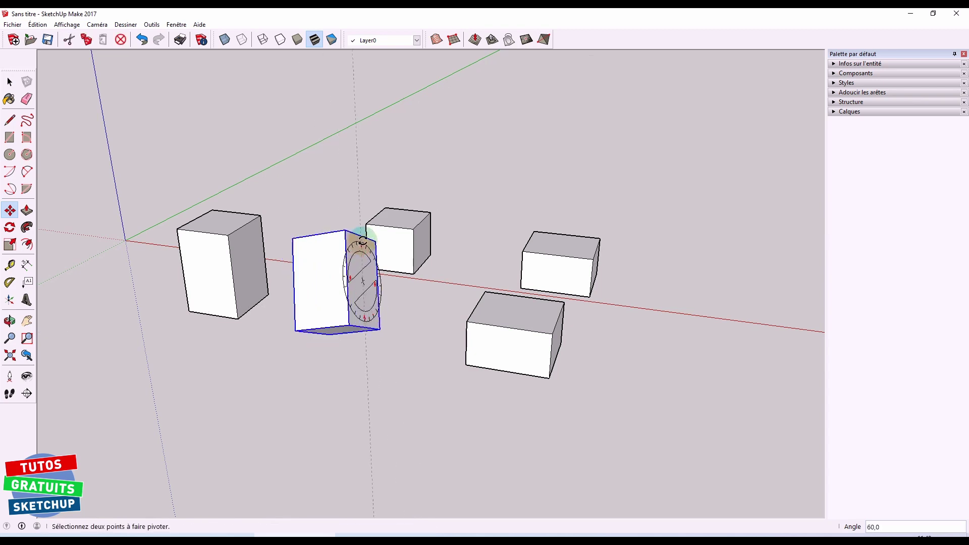
click(382, 360)
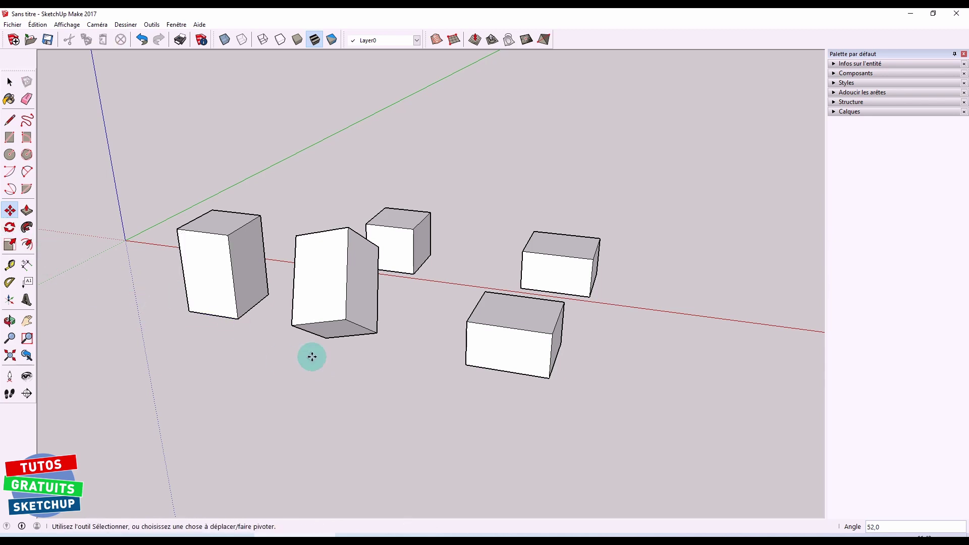
key(space)
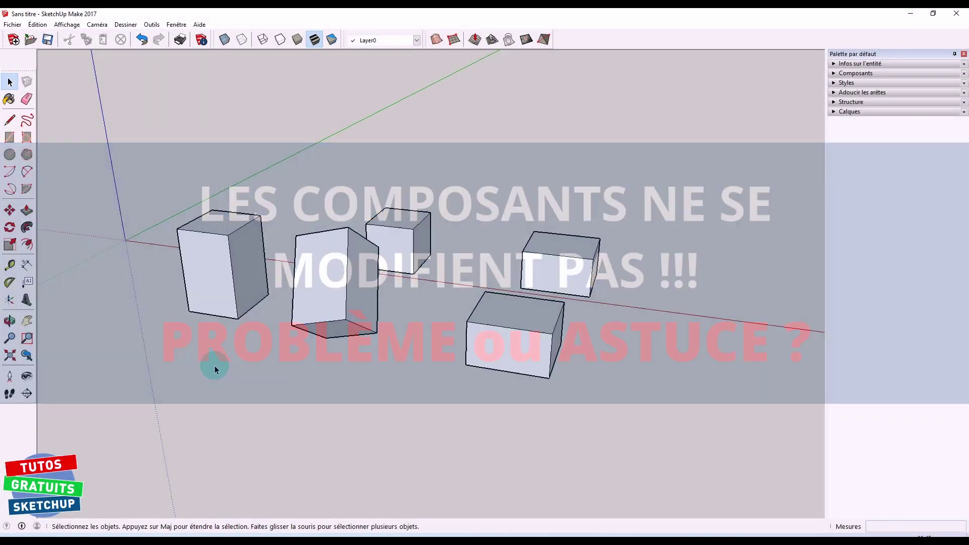
Step: Rotate the front box 60° using its rotate grip so it rests at a slant
key(m)
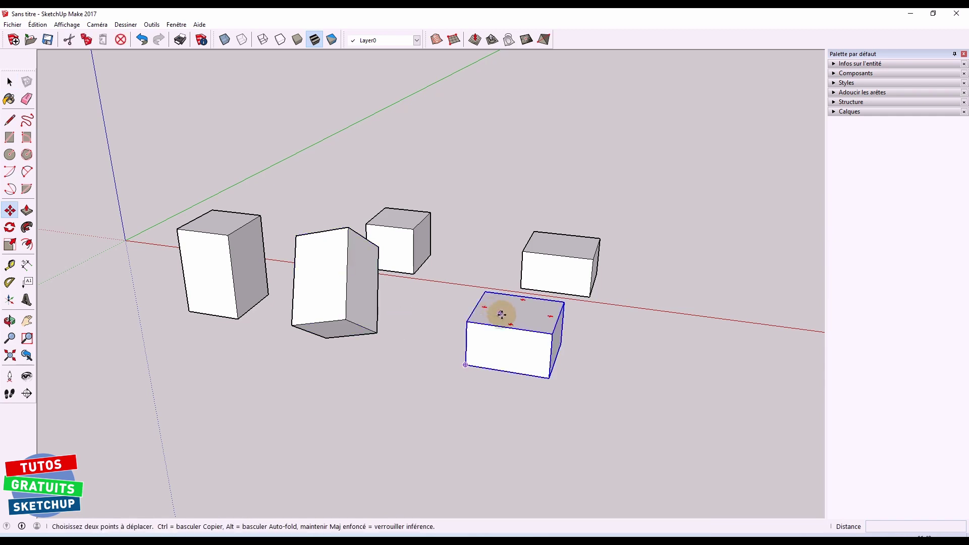
key(q)
click(511, 333)
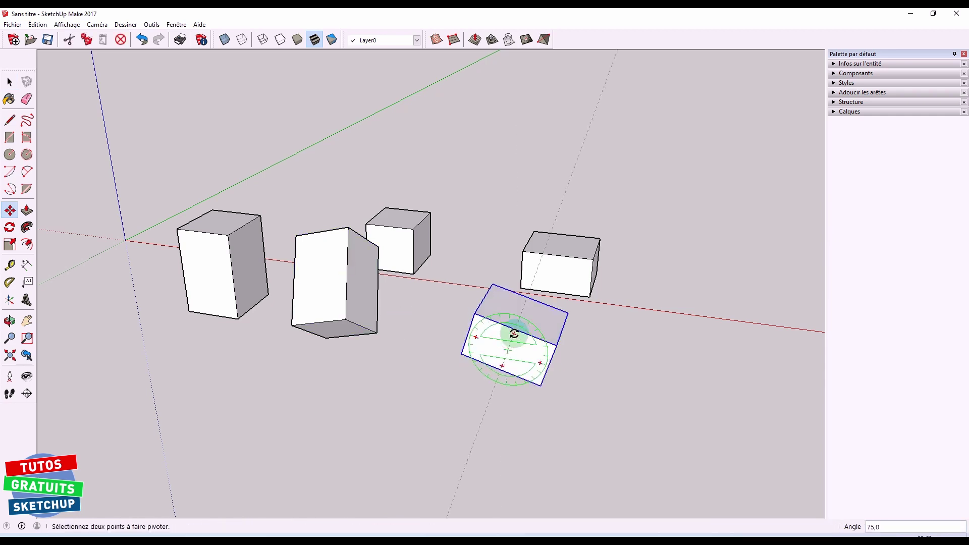
click(524, 333)
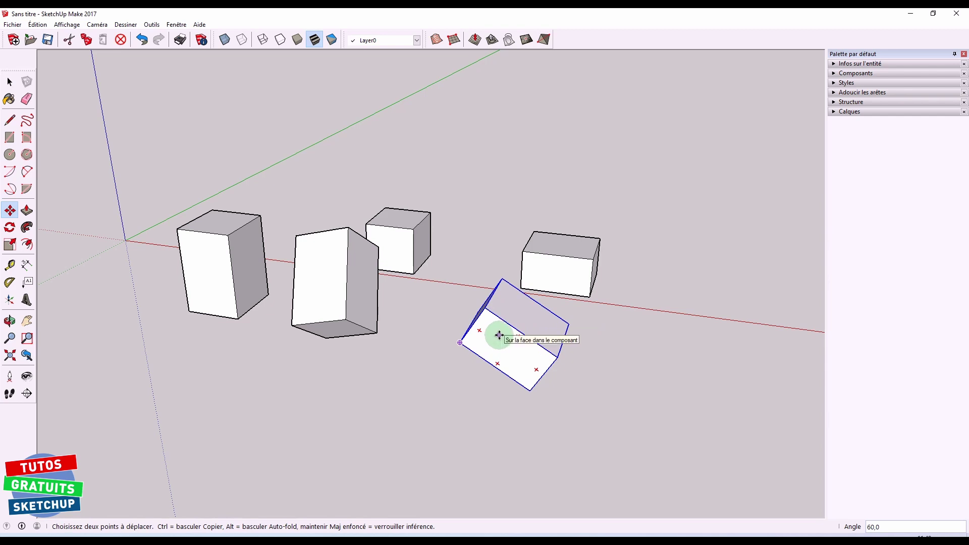
mouse_move(520, 336)
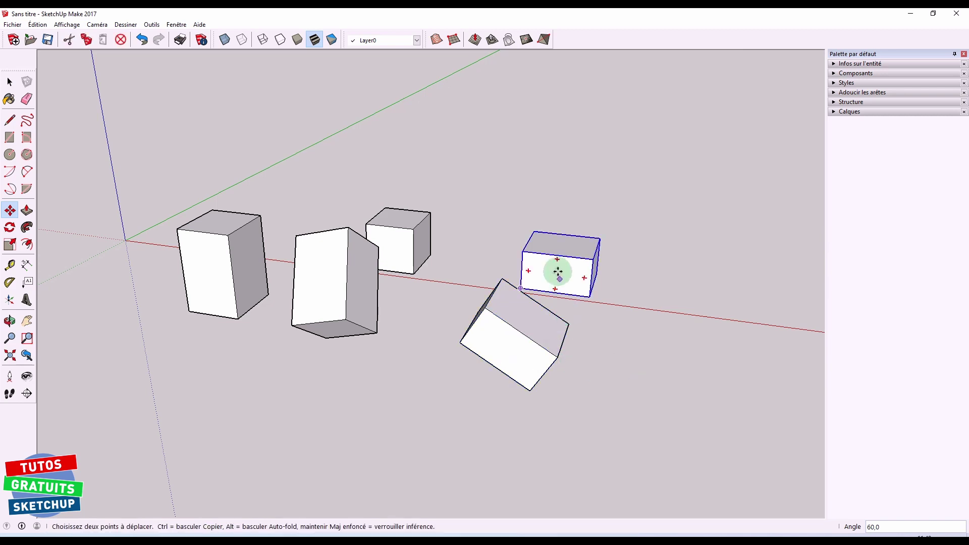
click(575, 252)
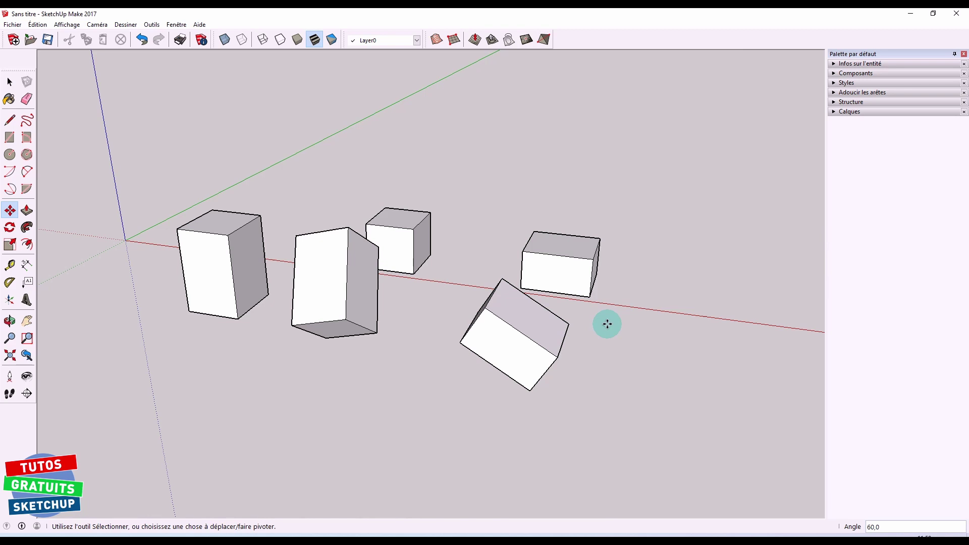
Step: Inside the front box, rotate all its faces with the Rotate tool around a corner
key(space)
double_click(529, 327)
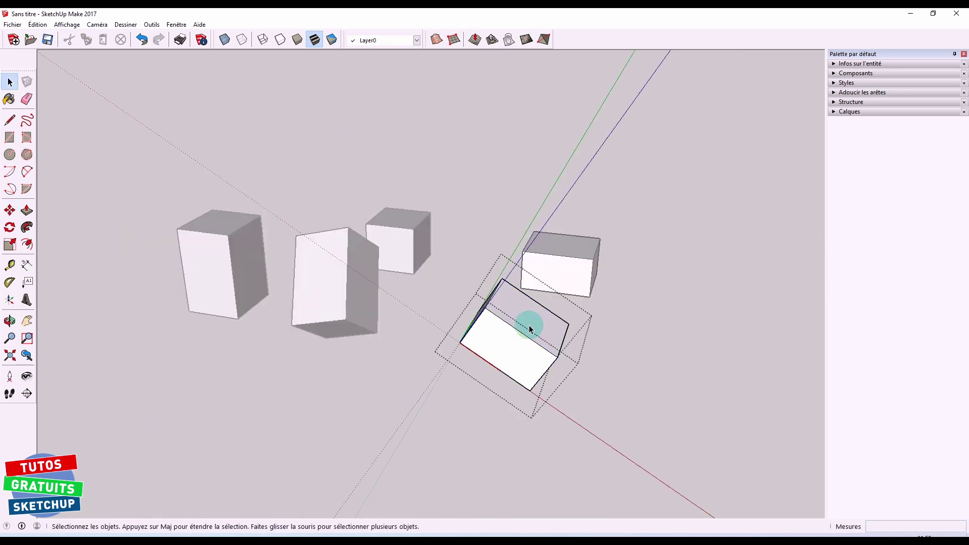
triple_click(510, 346)
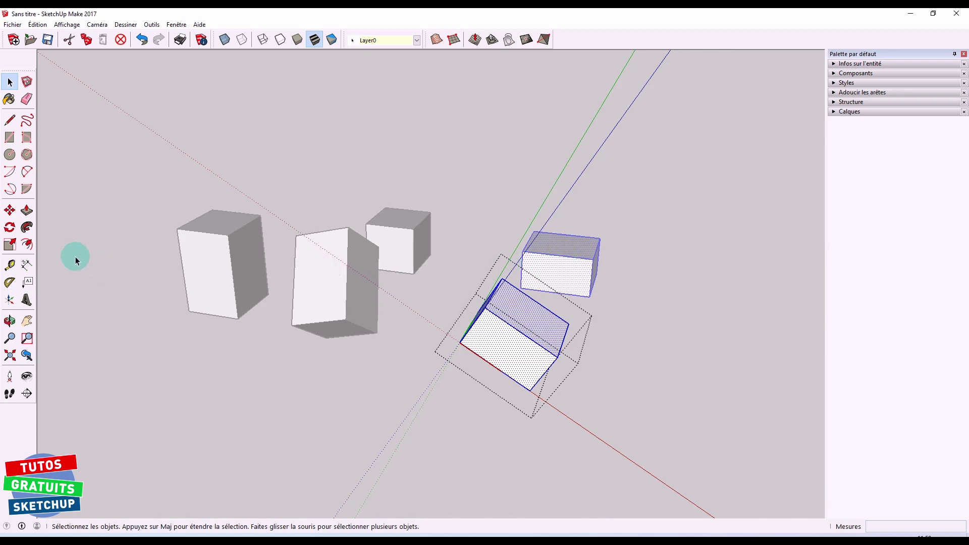
click(10, 228)
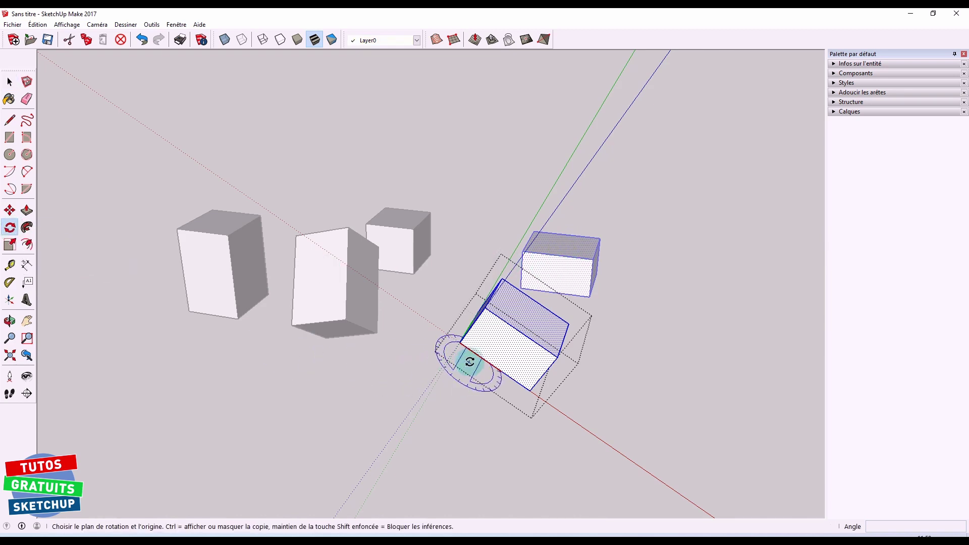
click(462, 343)
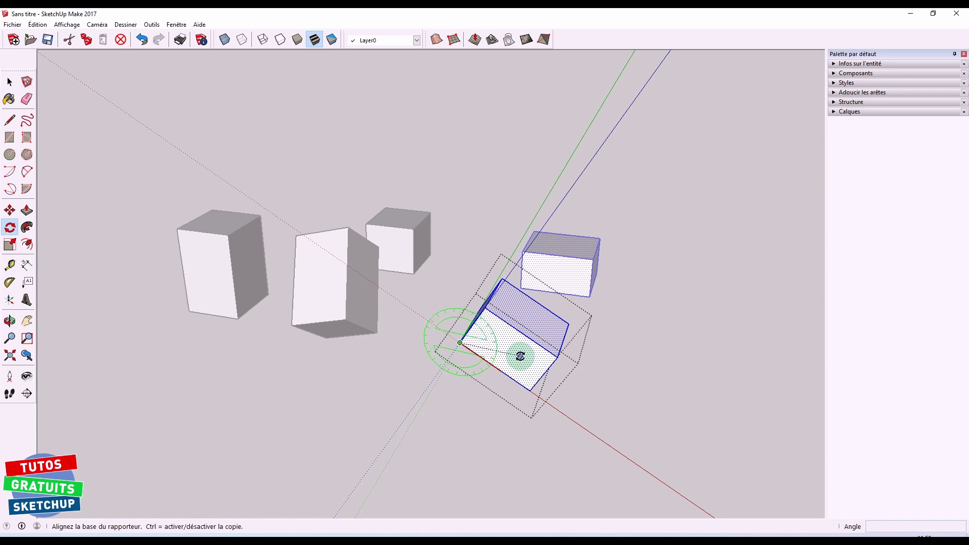
click(519, 384)
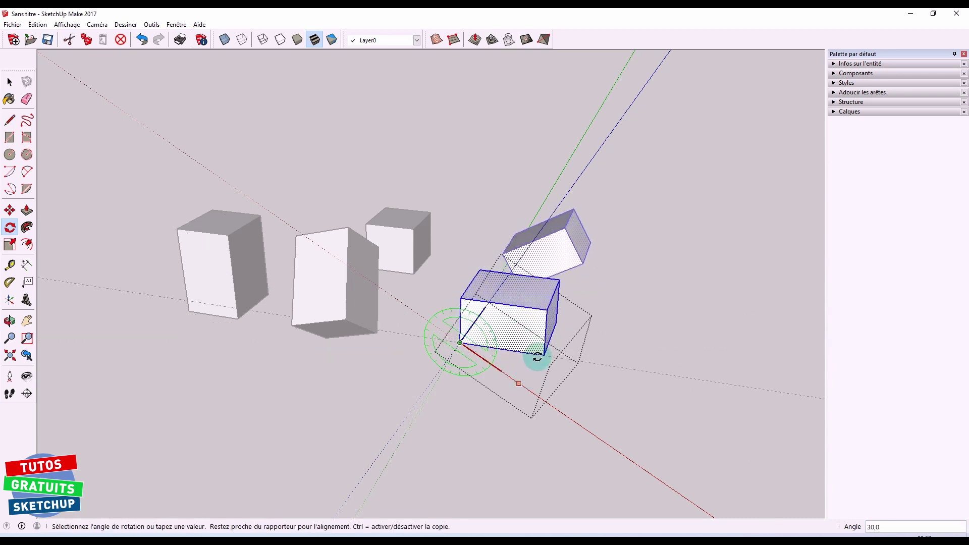
click(541, 368)
key(space)
click(635, 388)
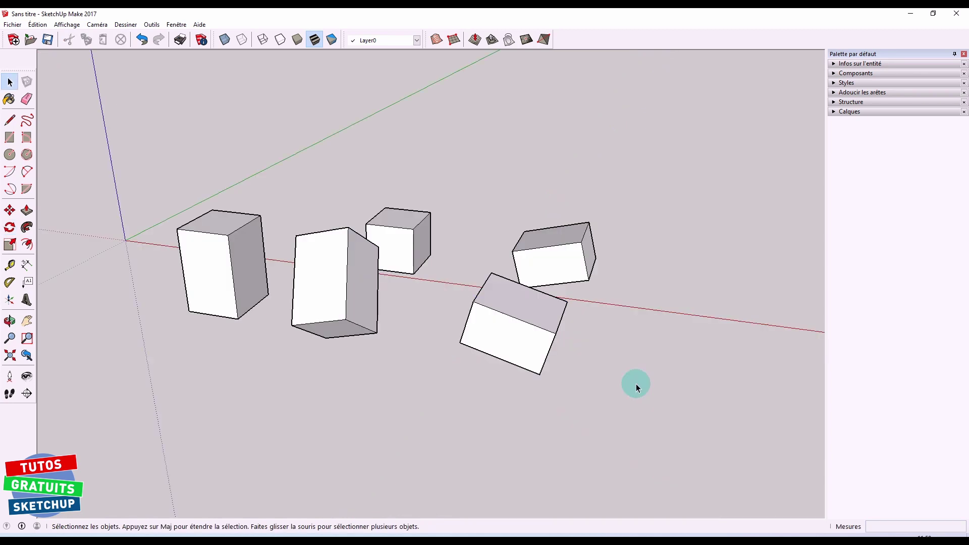
Step: Scale the rotated front box uniformly to 0,67 of its size
middle_drag(634, 383, 547, 361)
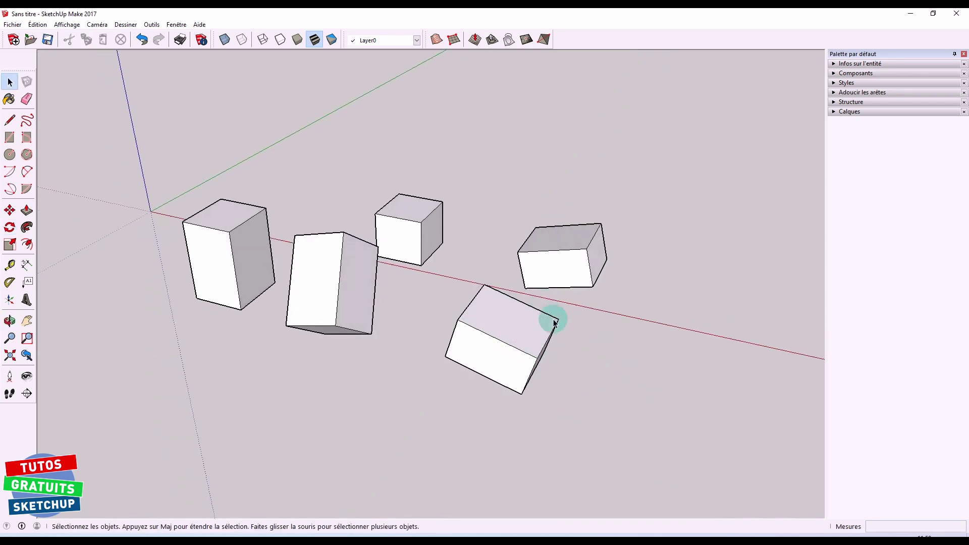
click(511, 338)
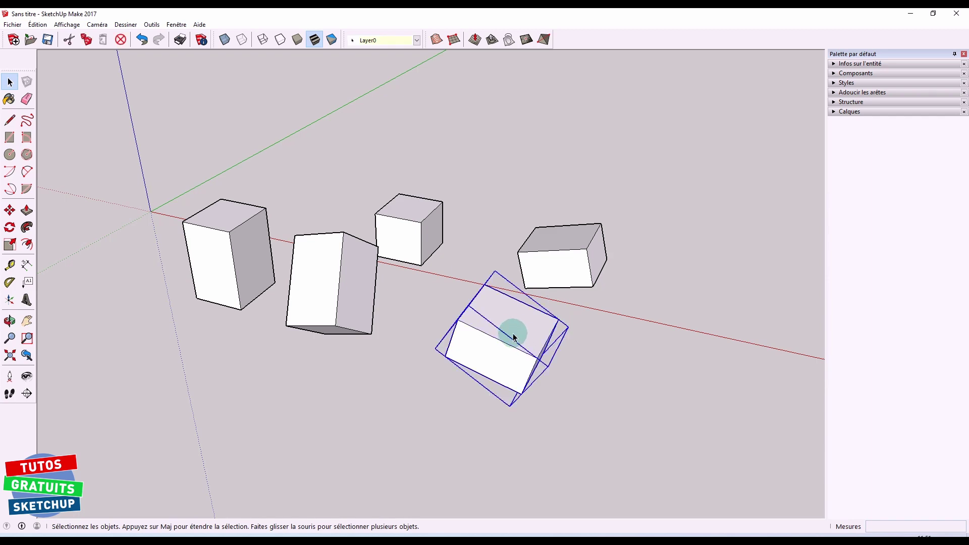
key(s)
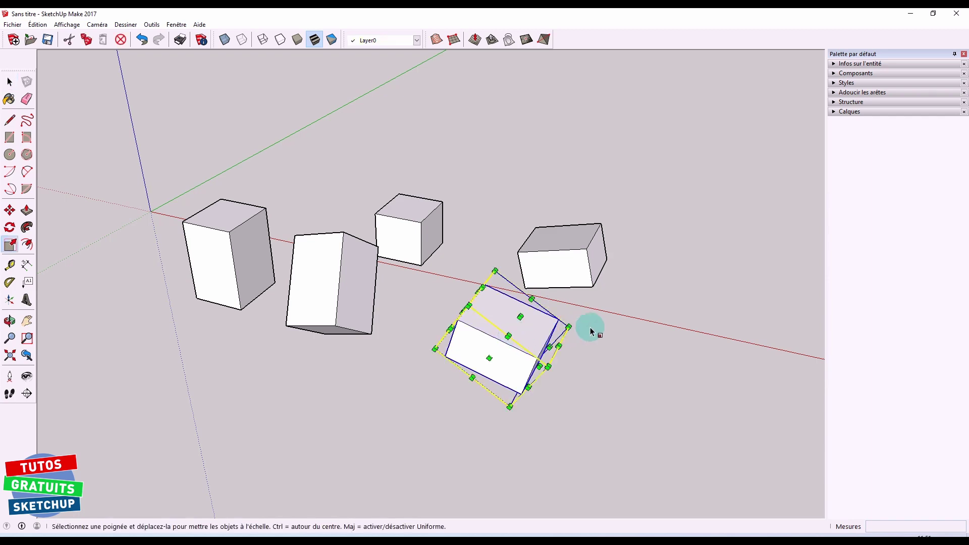
drag(569, 327, 550, 334)
key(space)
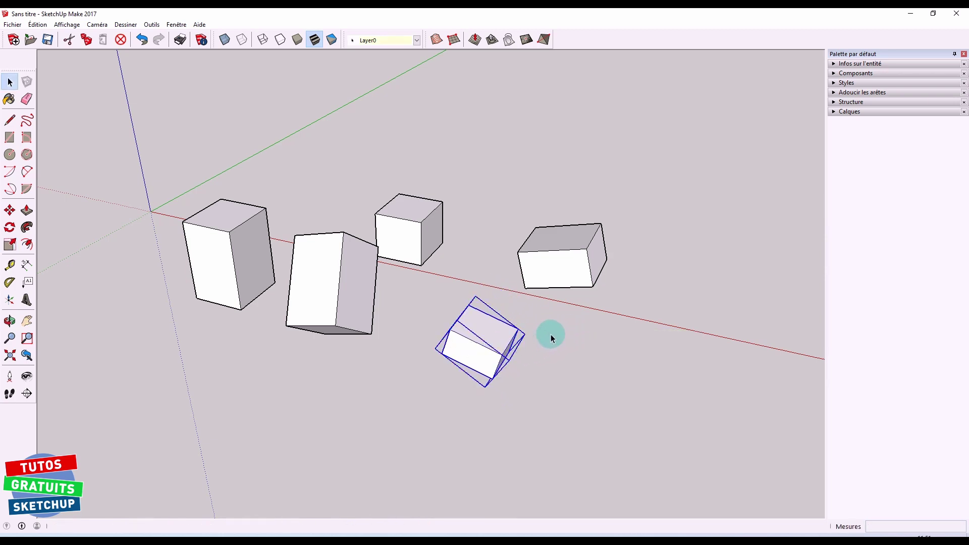
click(550, 334)
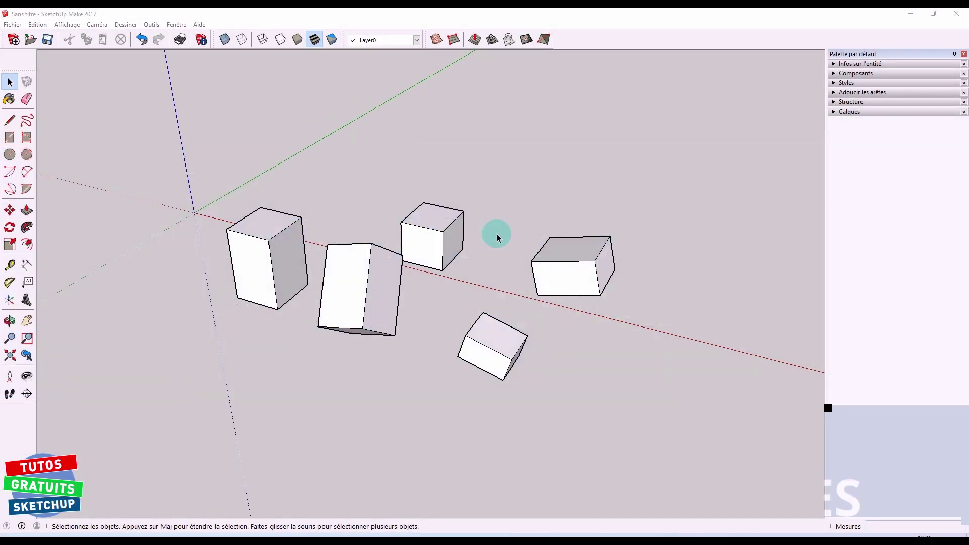
click(562, 250)
click(494, 347)
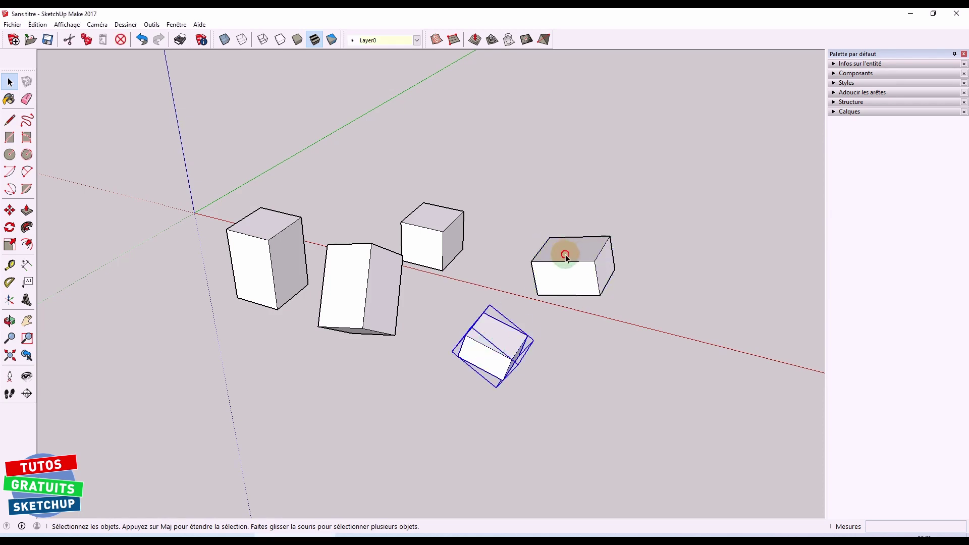
click(564, 253)
click(568, 245)
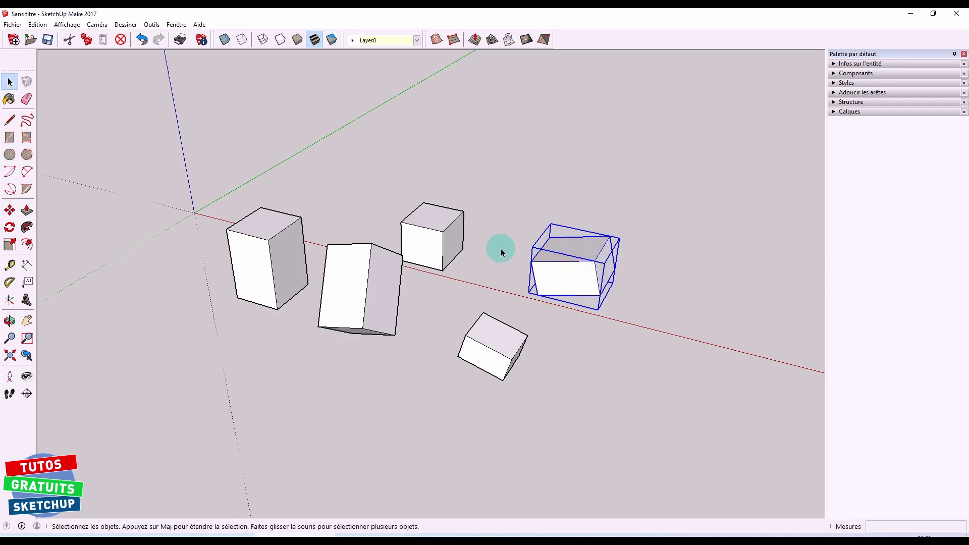
click(432, 250)
click(382, 312)
click(492, 263)
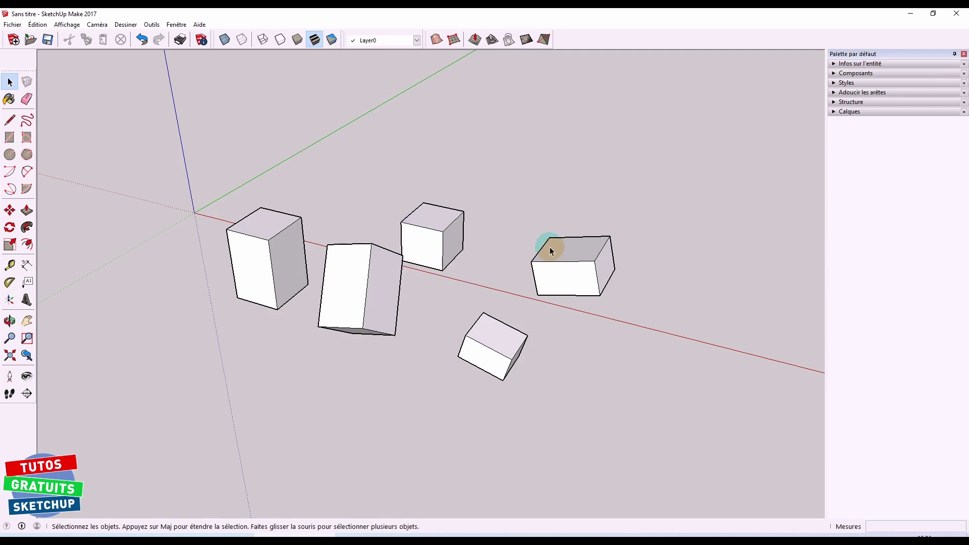
click(430, 242)
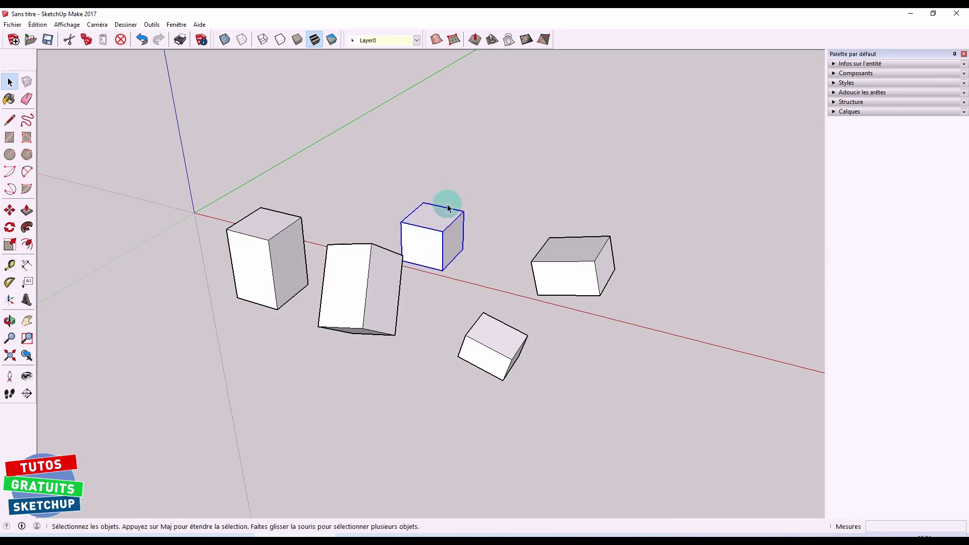
click(551, 251)
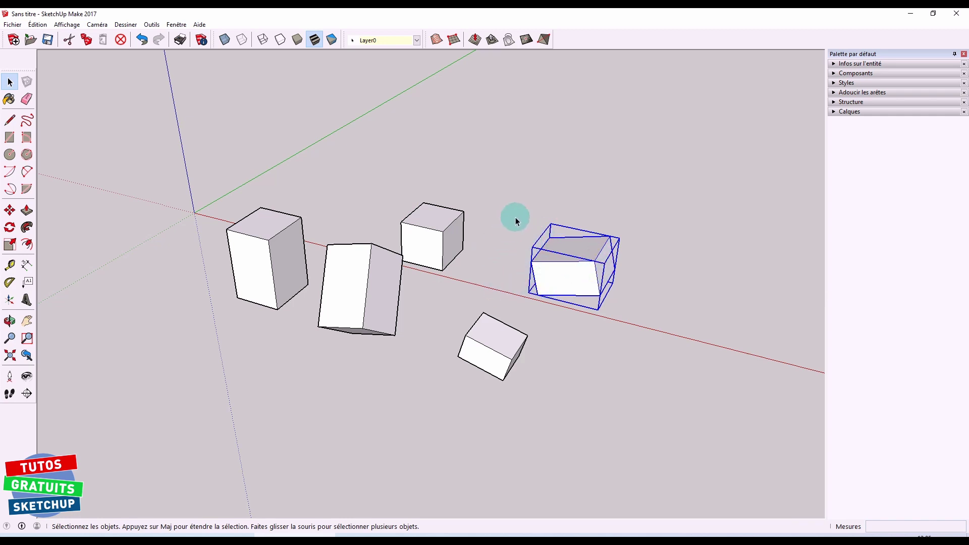
click(553, 270)
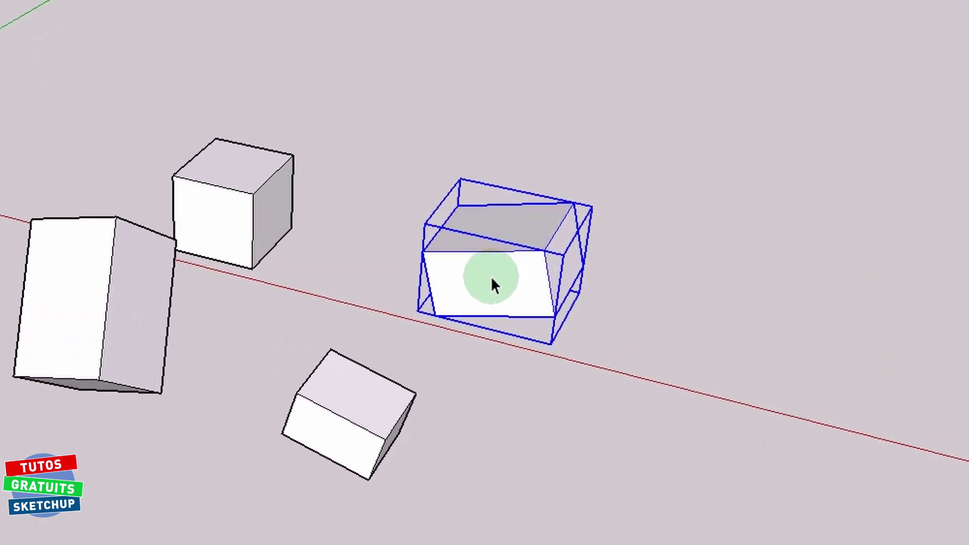
drag(561, 222, 437, 312)
click(460, 220)
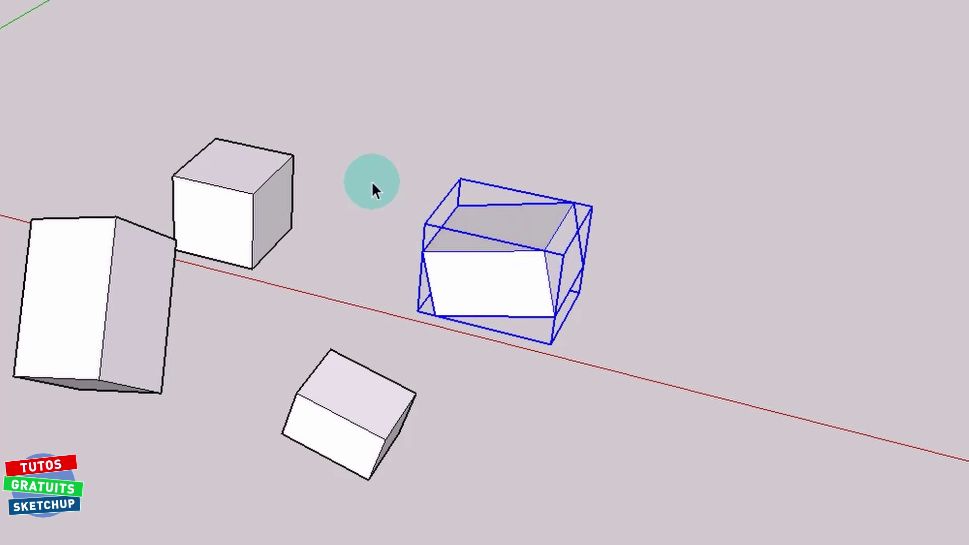
Step: Draw a circle on the ground and push/pull it up into a short cylinder
click(361, 162)
key(c)
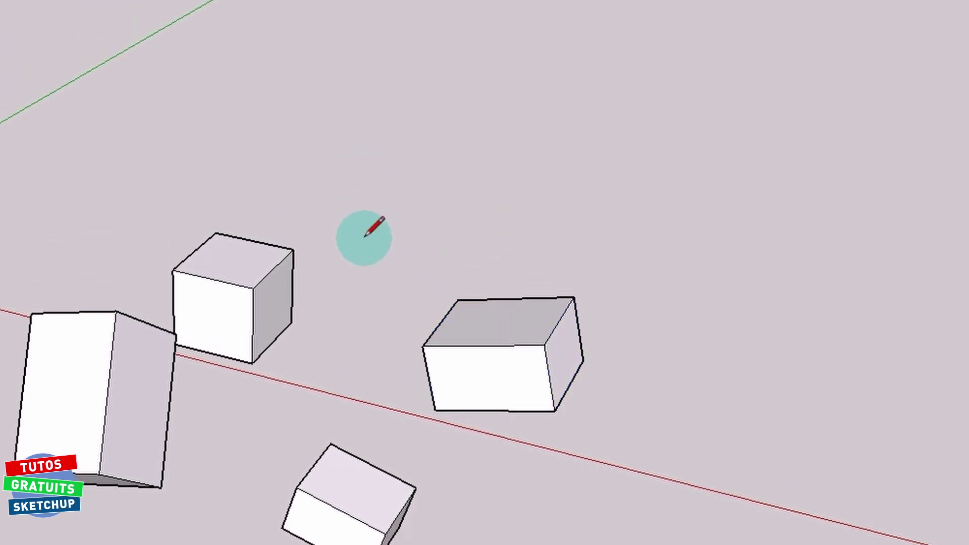
click(373, 236)
click(411, 242)
key(p)
drag(389, 254, 386, 183)
key(space)
Step: Make the whole cylinder into a group with Créer un groupe
triple_click(374, 231)
right_click(374, 232)
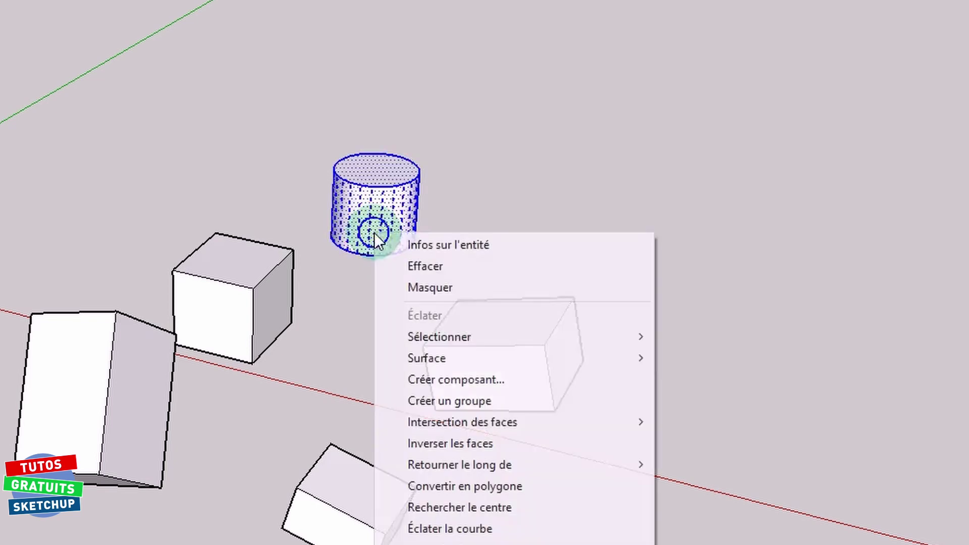
click(443, 400)
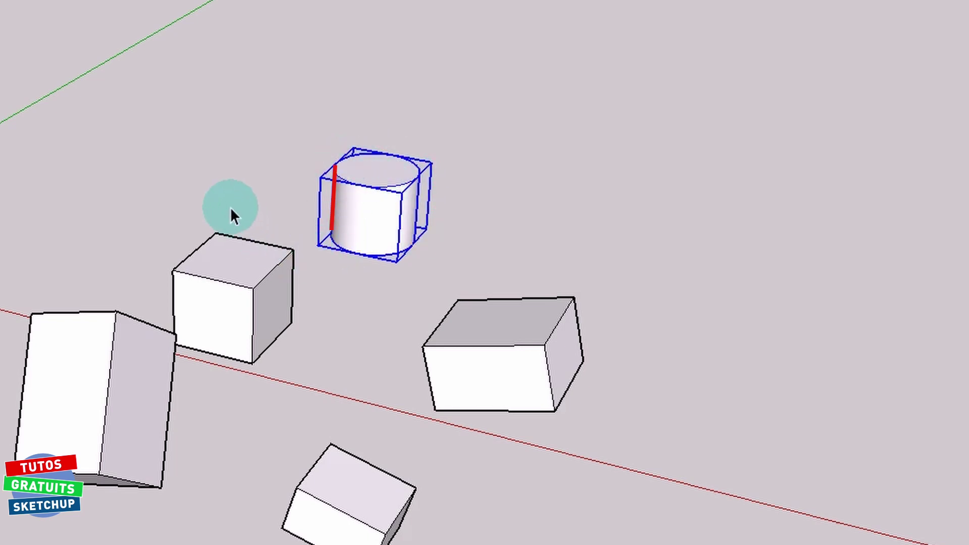
Step: Inside the cube group, rotate all the cube's faces with the Rotate tool
click(234, 273)
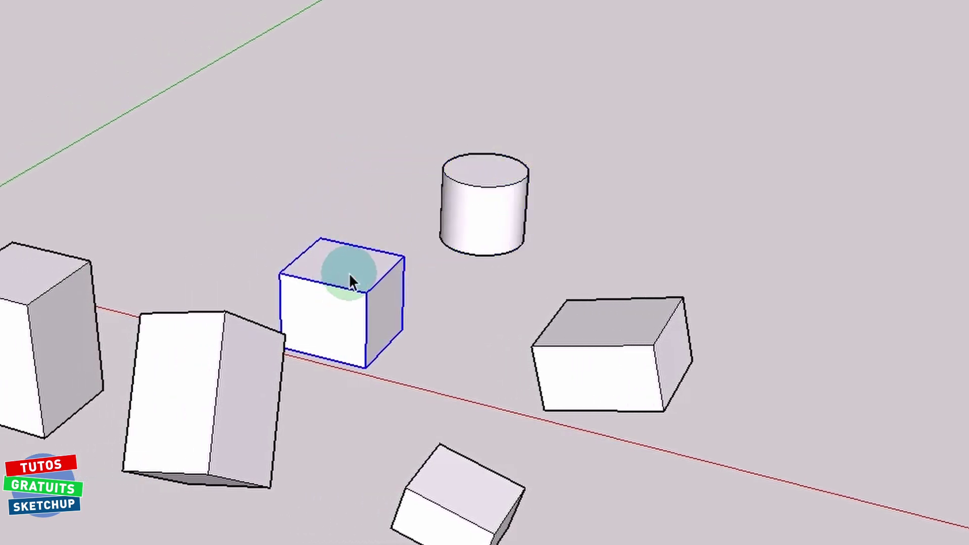
double_click(350, 273)
triple_click(350, 273)
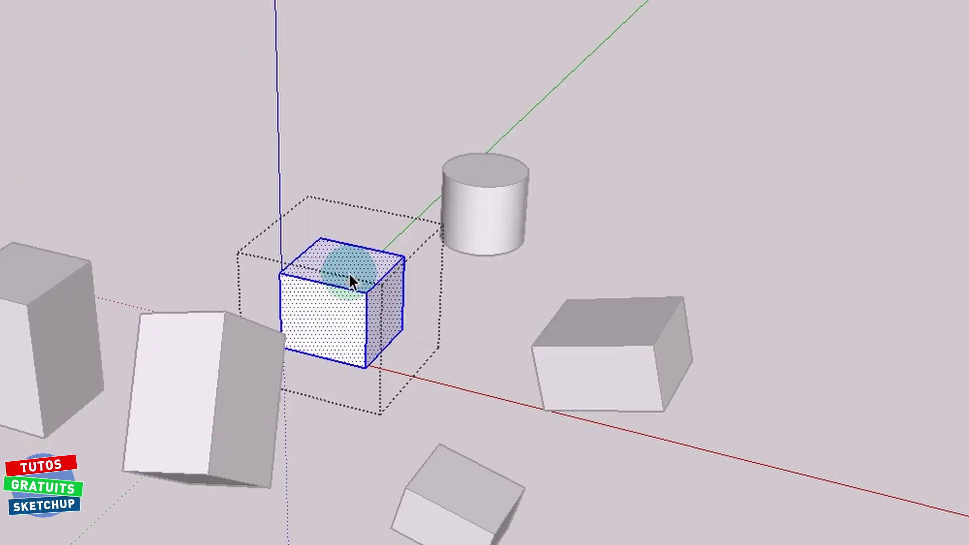
key(q)
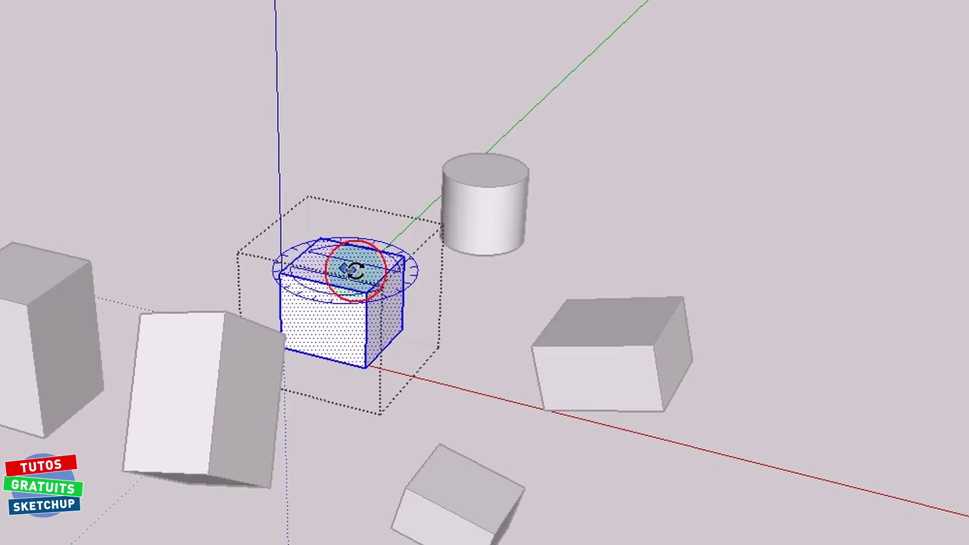
click(344, 268)
click(397, 264)
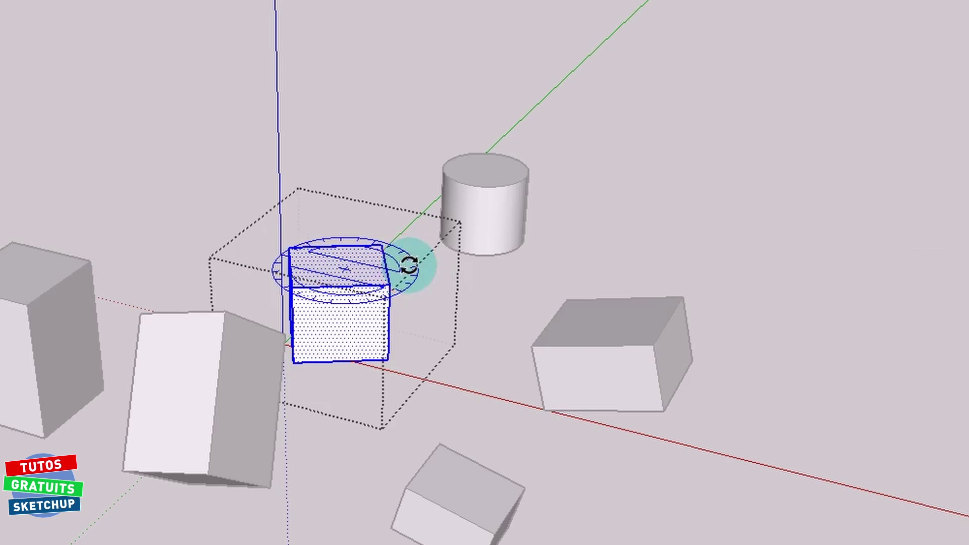
click(461, 278)
click(475, 282)
Step: Rotate the cube group itself with the Move tool's rotate grip
click(344, 307)
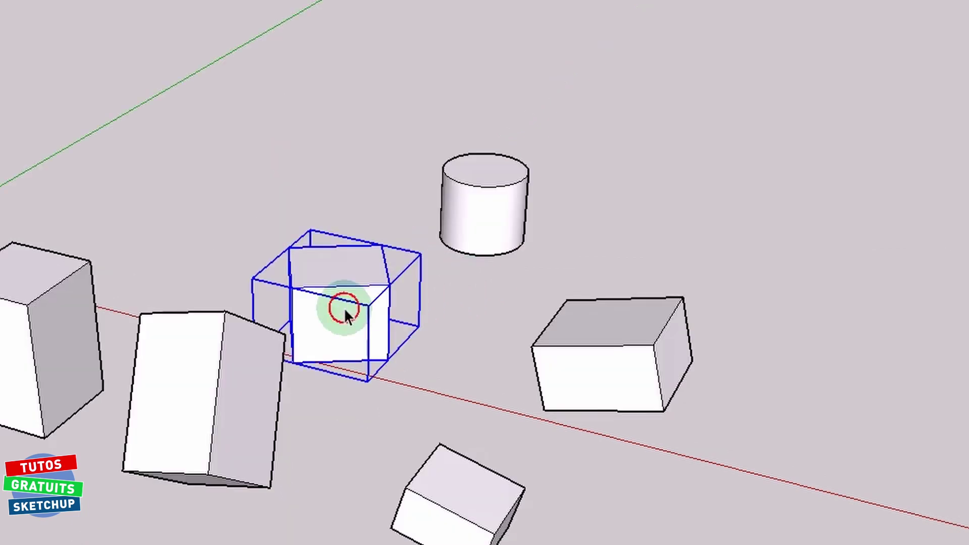
click(323, 243)
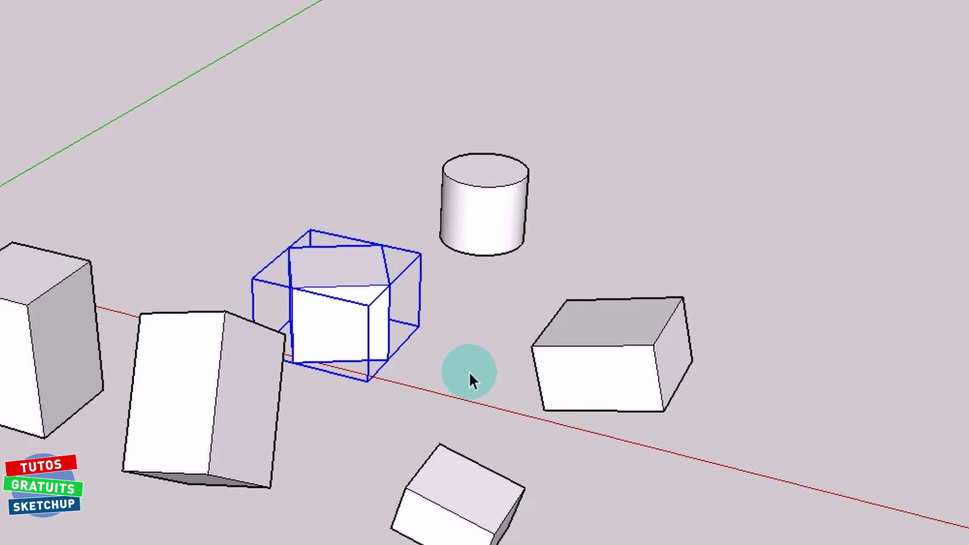
key(m)
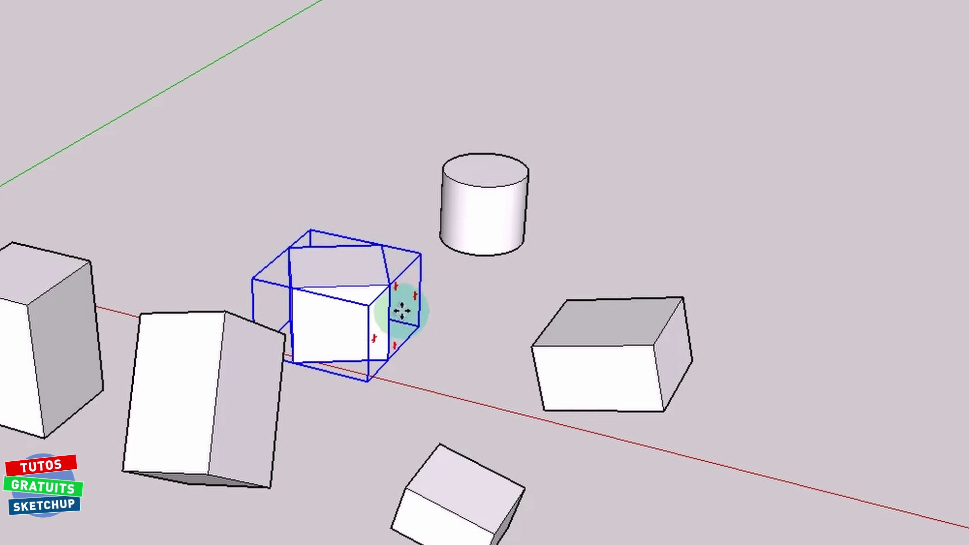
click(398, 285)
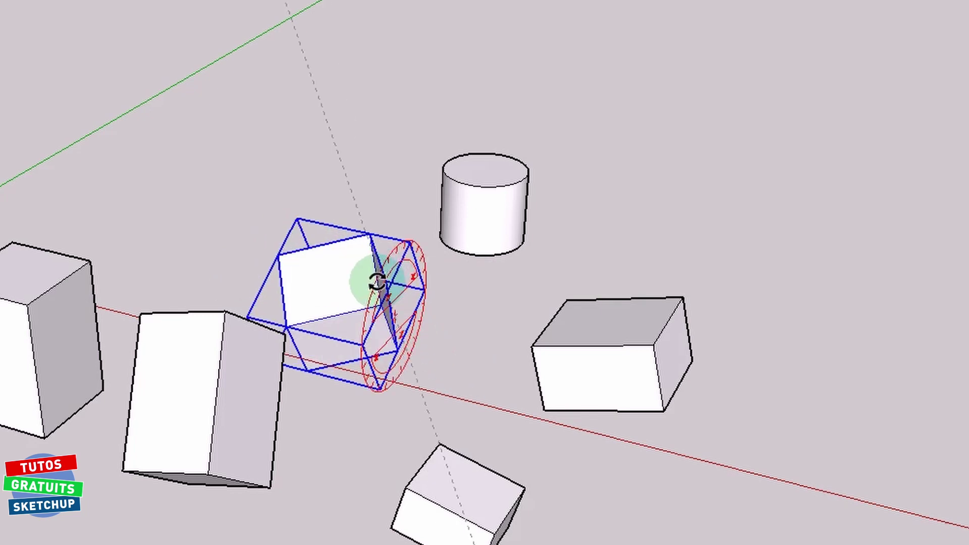
click(376, 281)
key(space)
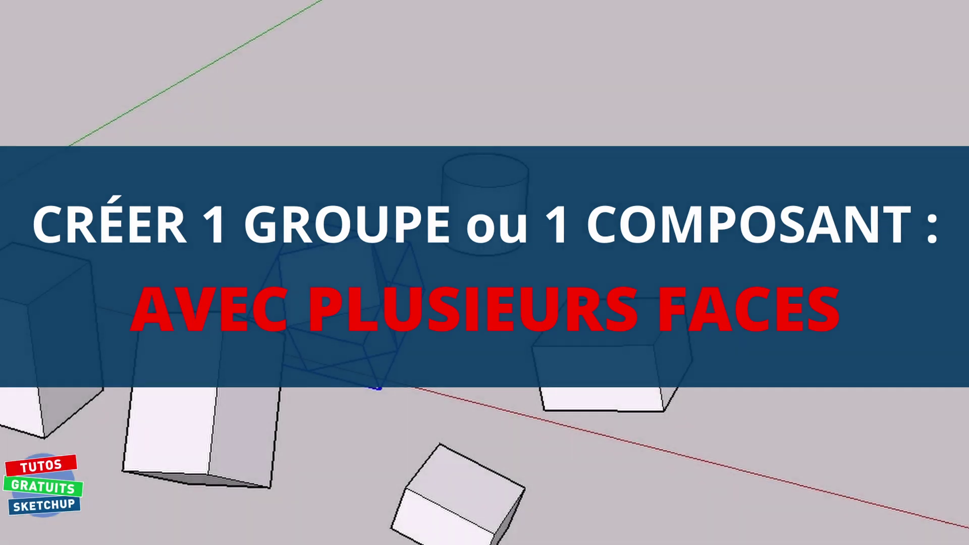
Step: Group the left box's front and top faces together
click(489, 230)
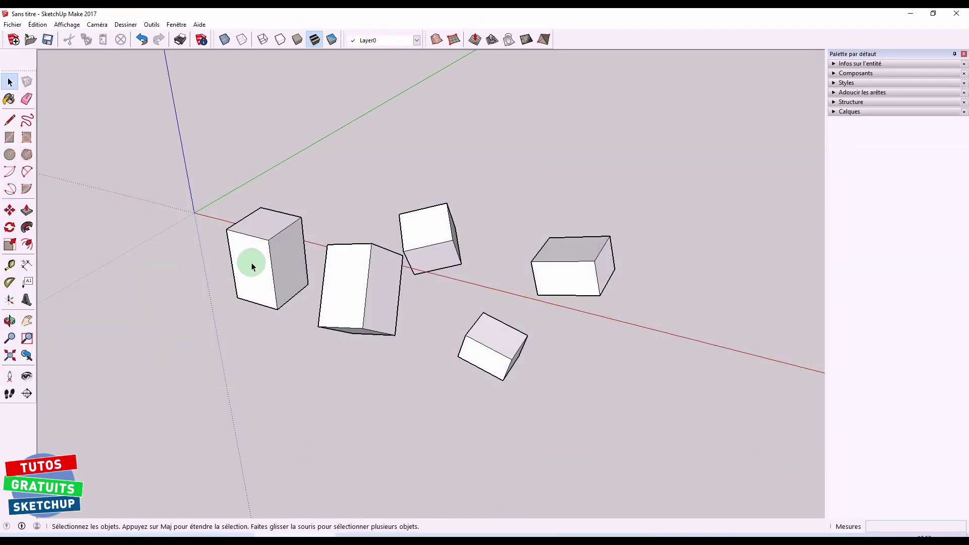
middle_drag(251, 262, 234, 249)
click(253, 249)
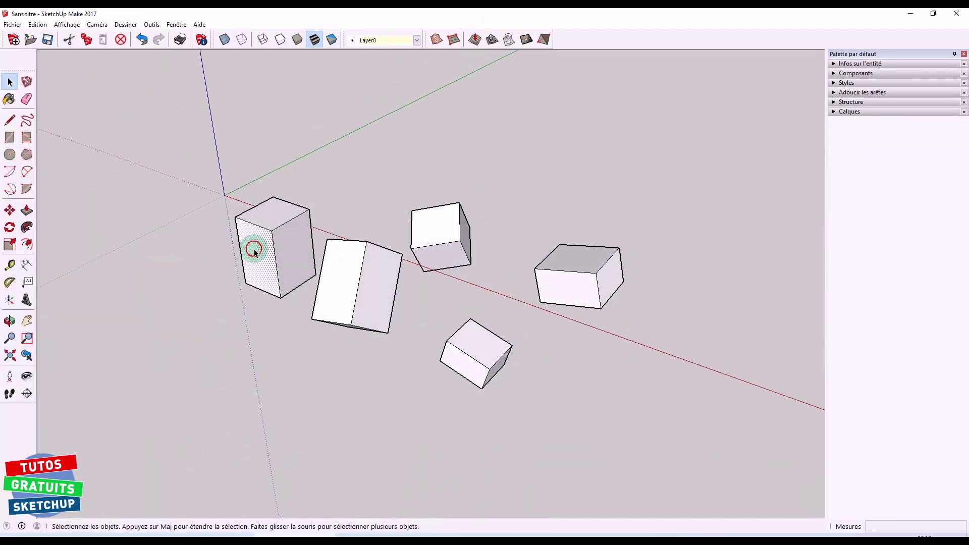
shift+click(275, 216)
right_click(273, 223)
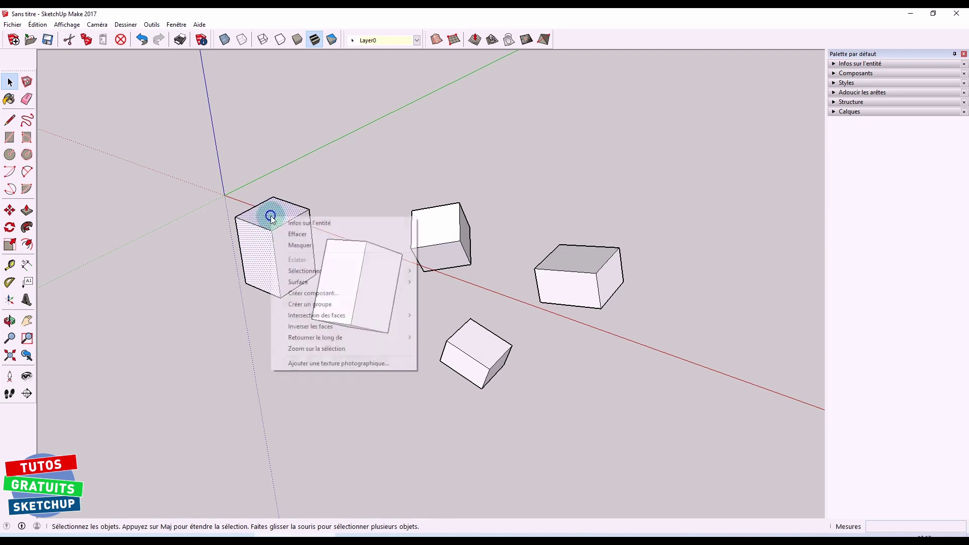
click(318, 304)
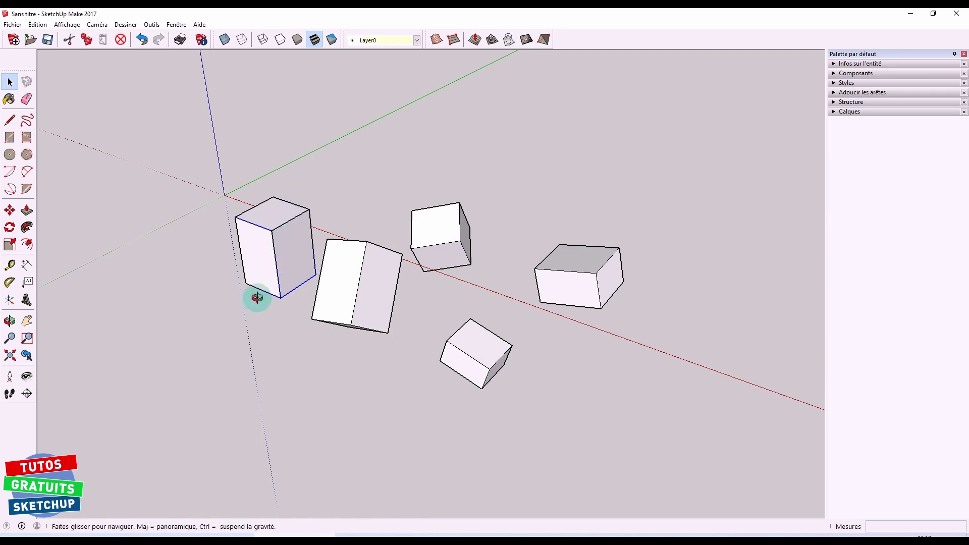
Step: Pull the grouped faces away to the left and delete them
middle_drag(256, 296, 283, 225)
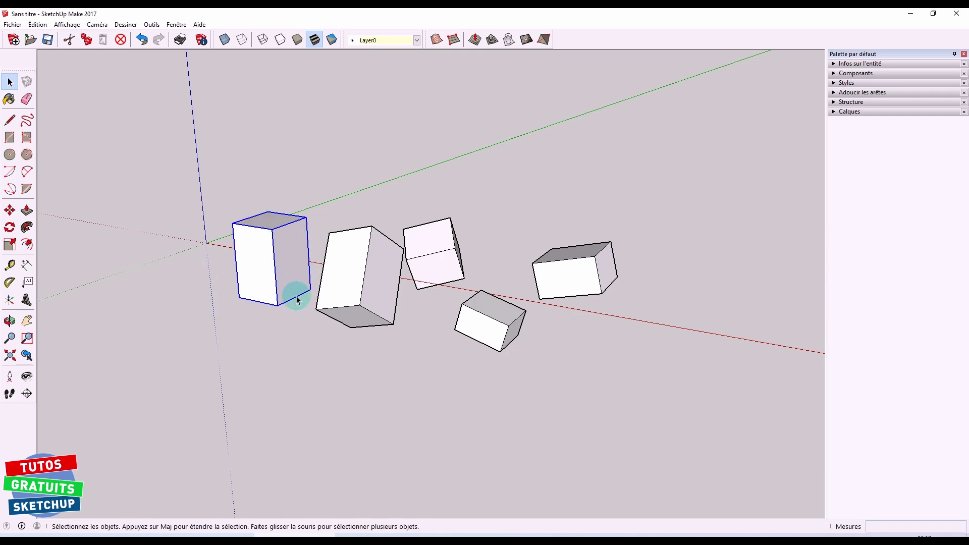
key(m)
drag(252, 265, 201, 335)
key(space)
click(263, 342)
mouse_move(263, 342)
middle_down()
mouse_move(188, 335)
mouse_move(20, 223)
mouse_move(14, 139)
mouse_move(255, 330)
middle_up()
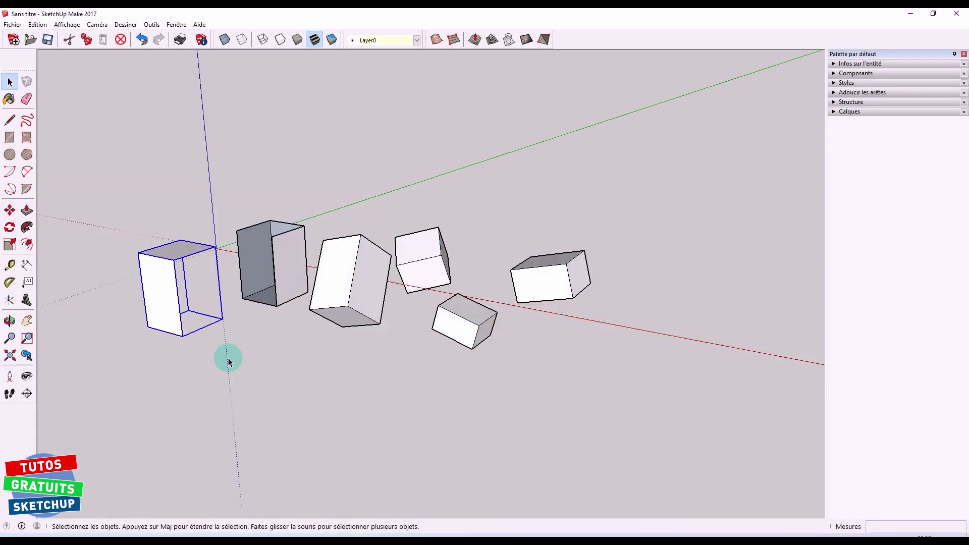
key(Delete)
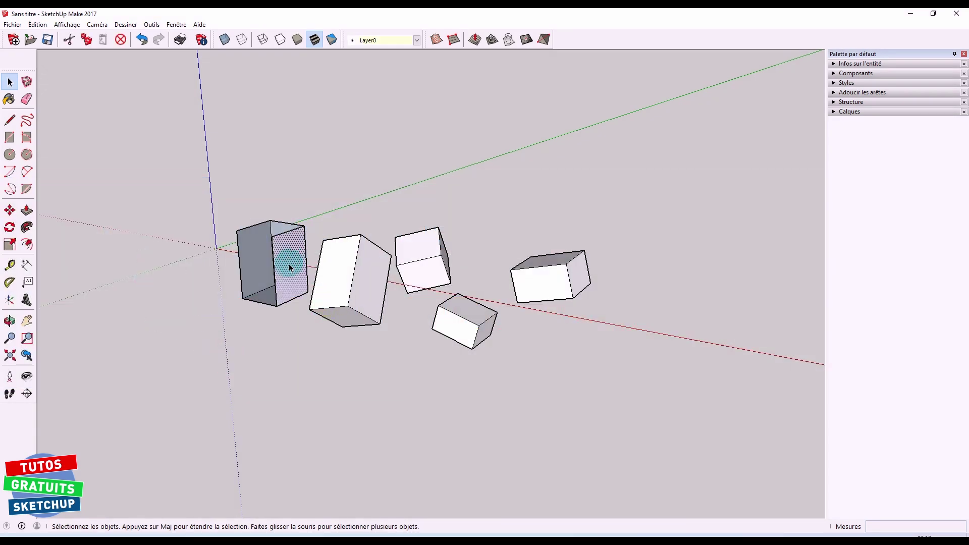
Step: Select the tall box, the tilted box and the small lower box together
click(274, 302)
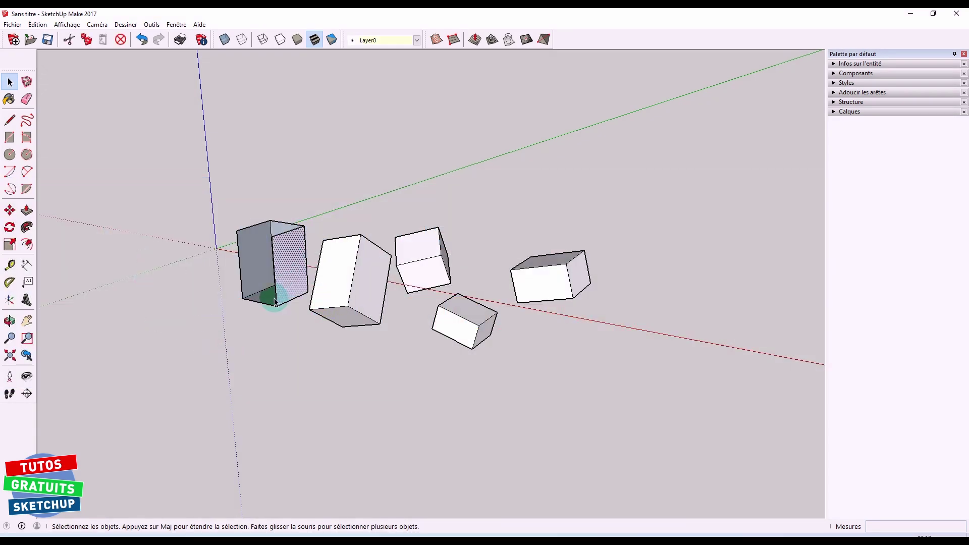
triple_click(249, 262)
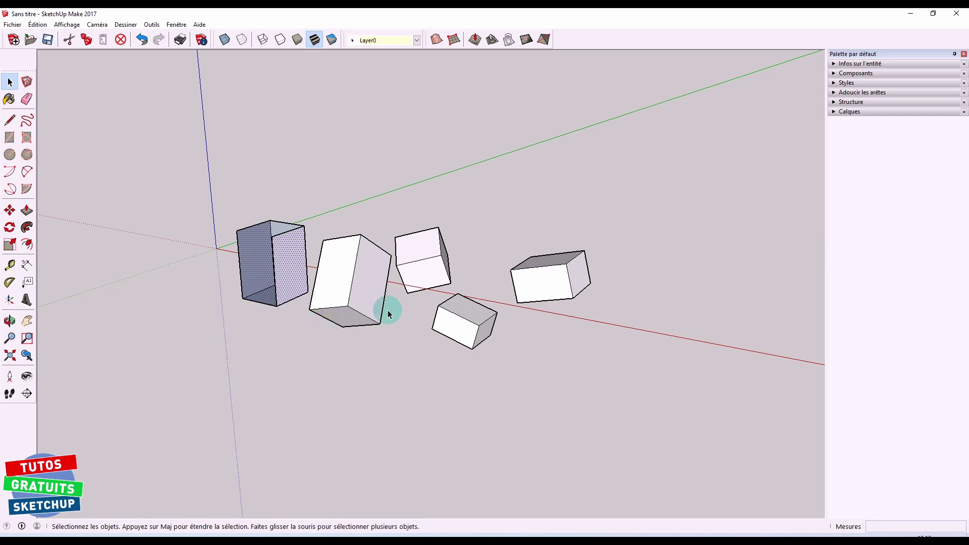
click(340, 282)
shift+click(456, 328)
middle_drag(515, 335, 335, 328)
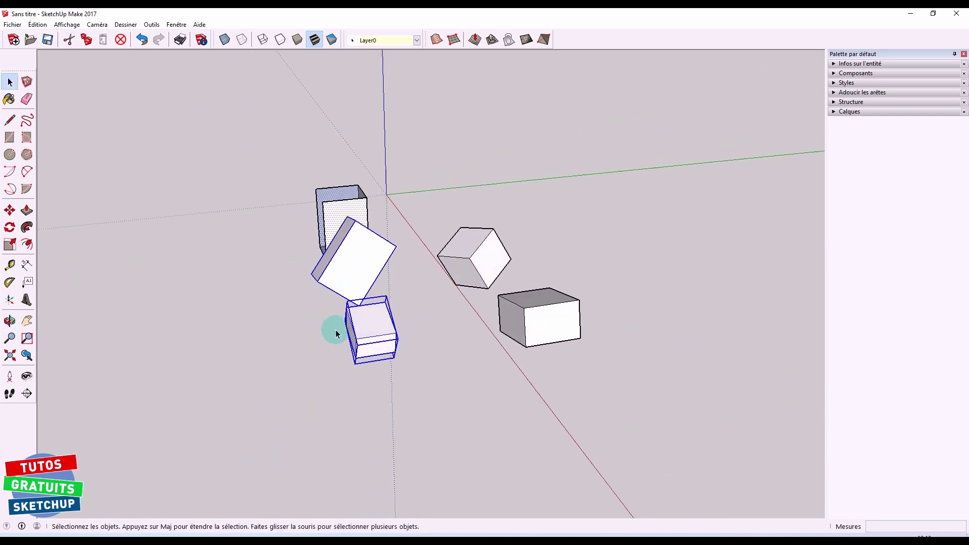
Step: Group the three selected boxes and place a copy of the group to the left
right_click(347, 272)
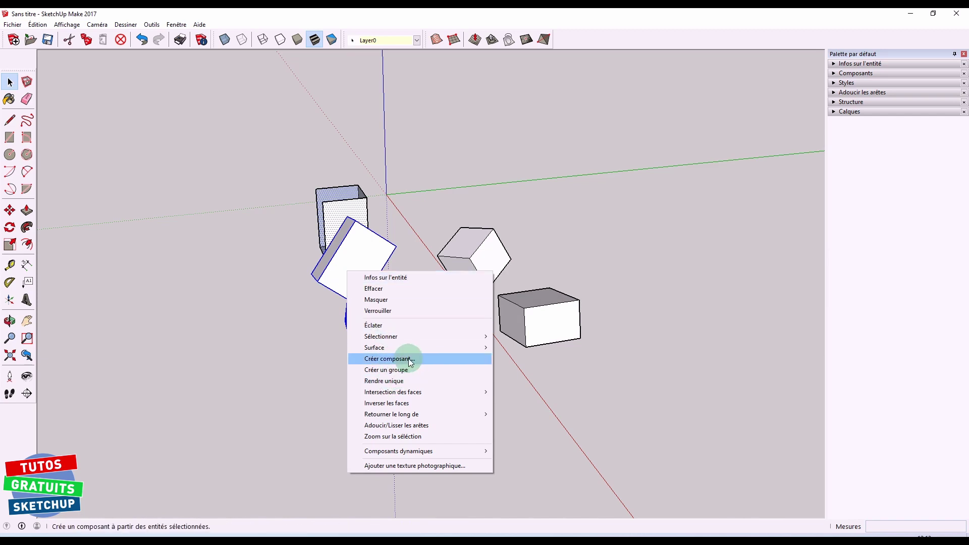
click(400, 370)
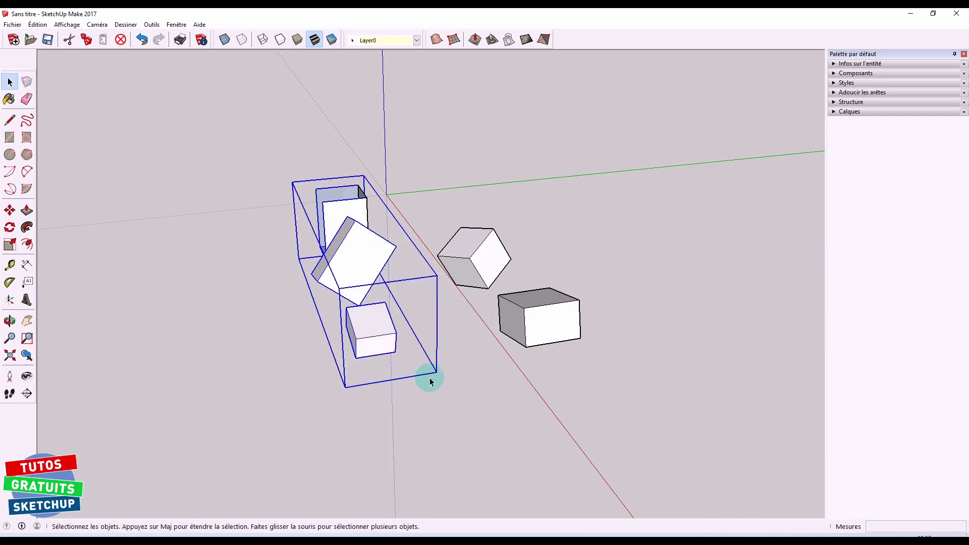
key(m)
key(ctrl)
click(352, 338)
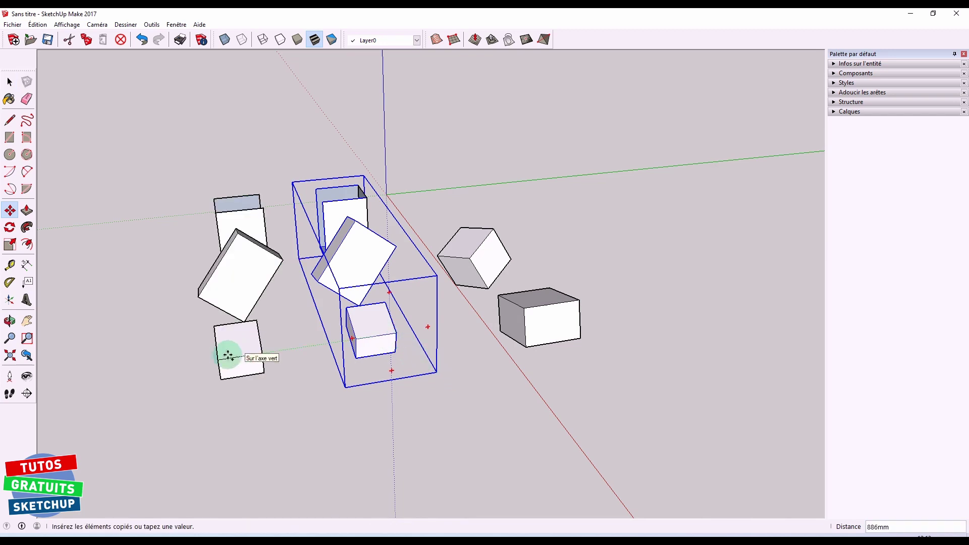
click(229, 356)
key(space)
Step: Make the two right cubes an 'ensemble' component and place a copy to the right
drag(424, 204, 621, 388)
right_click(536, 299)
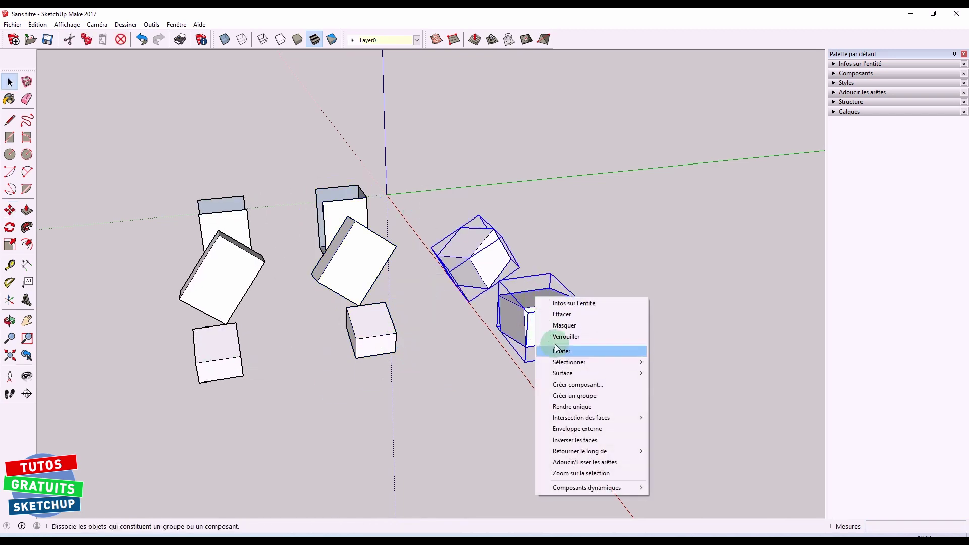
click(570, 385)
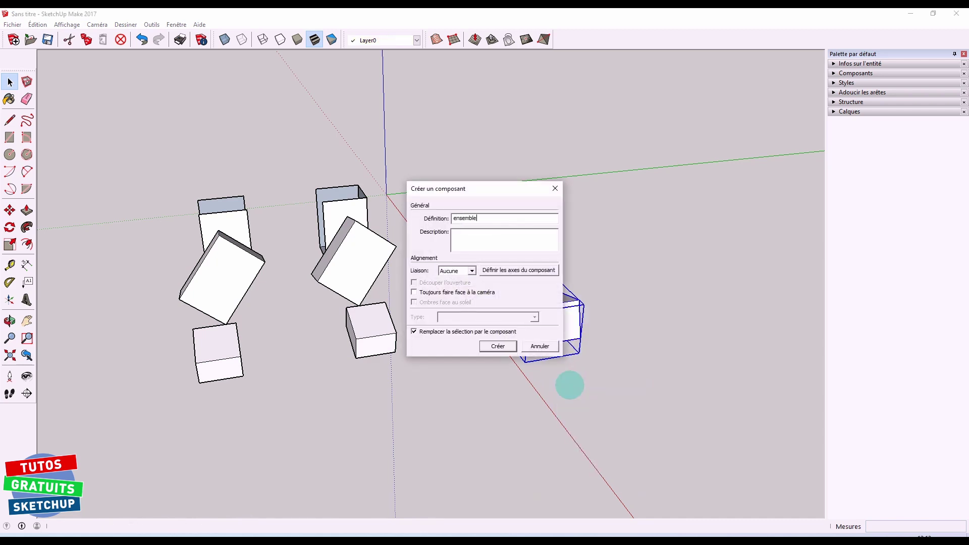
click(498, 347)
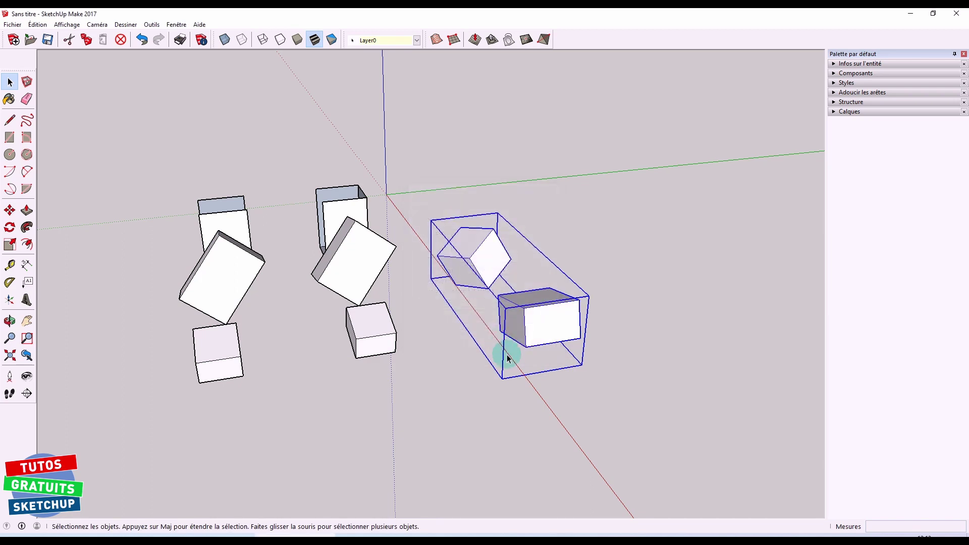
key(m)
drag(537, 333, 665, 314)
key(space)
click(609, 391)
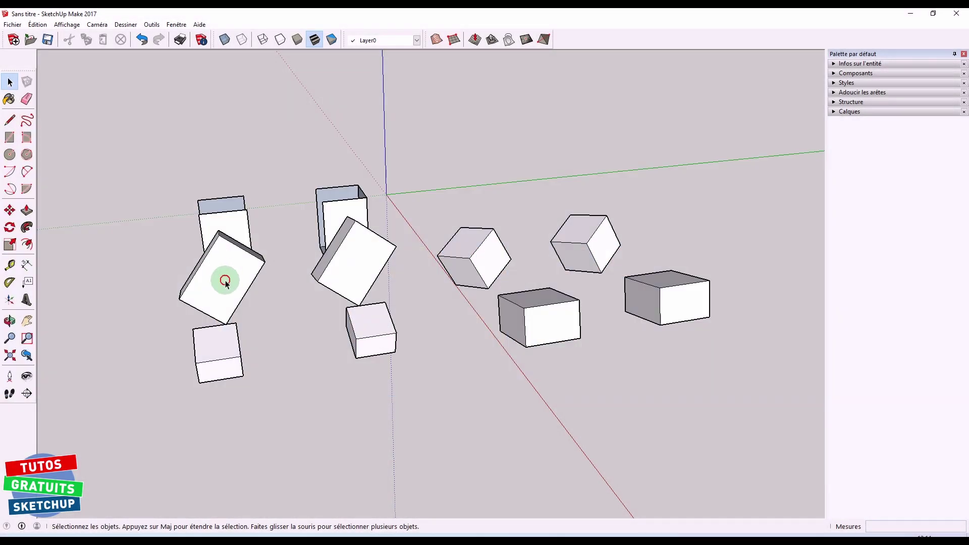
Step: Inside the leftmost group, pull the lower box up 23 mm
click(224, 282)
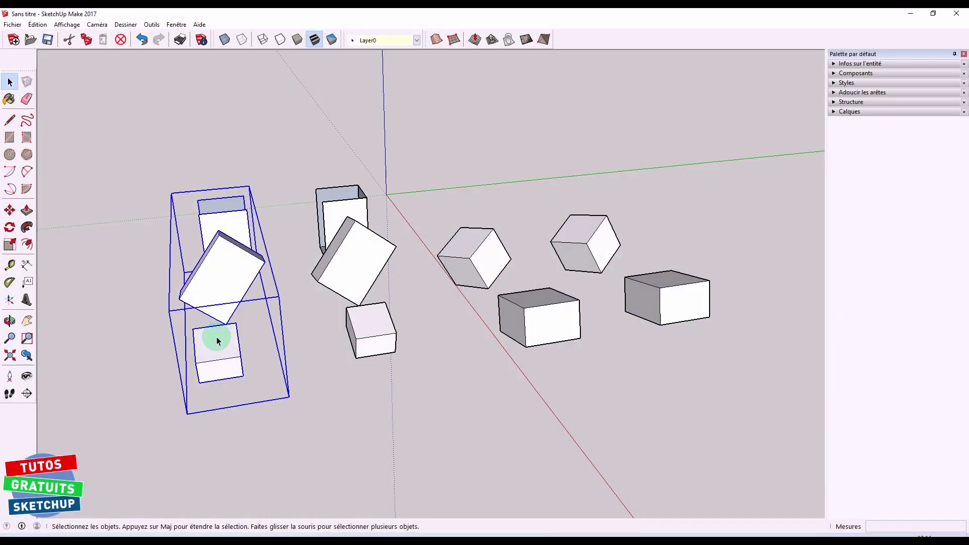
double_click(228, 271)
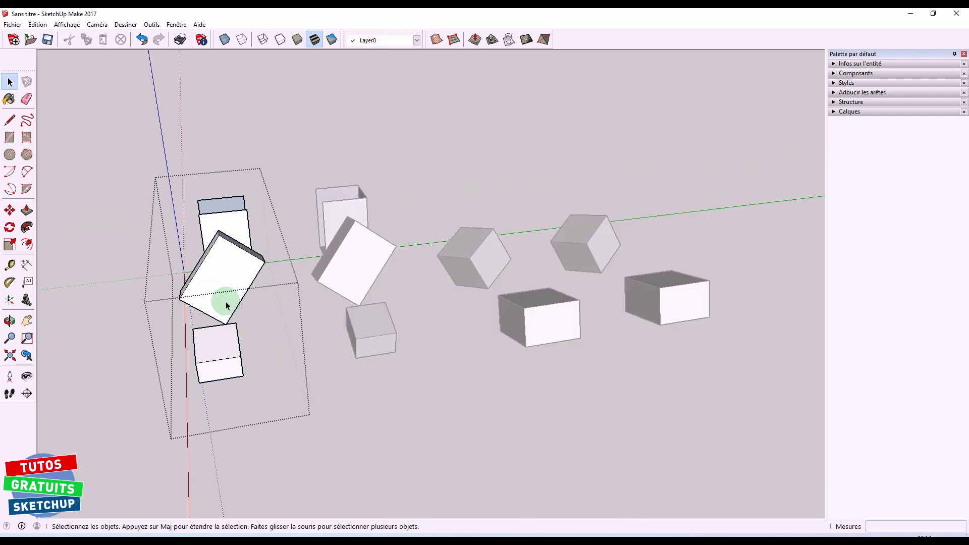
key(p)
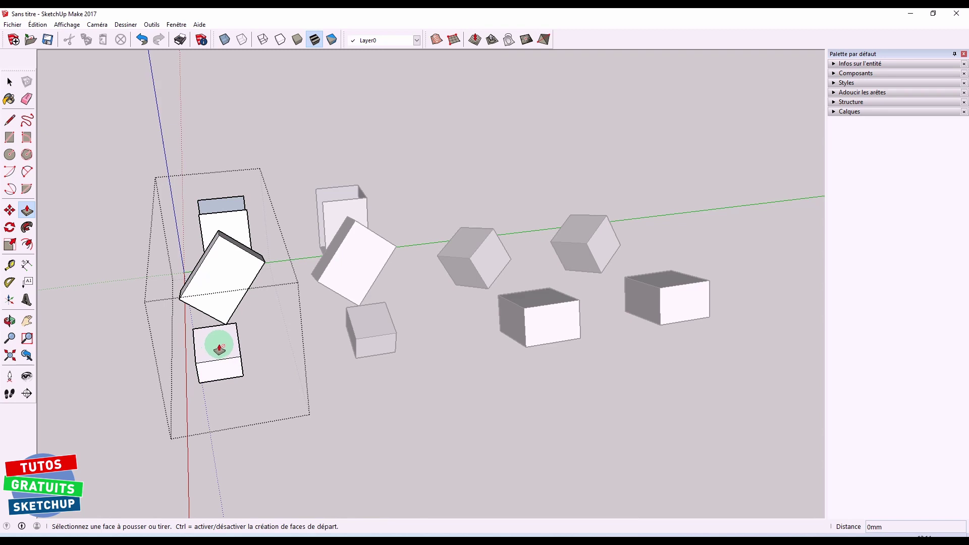
key(space)
double_click(219, 348)
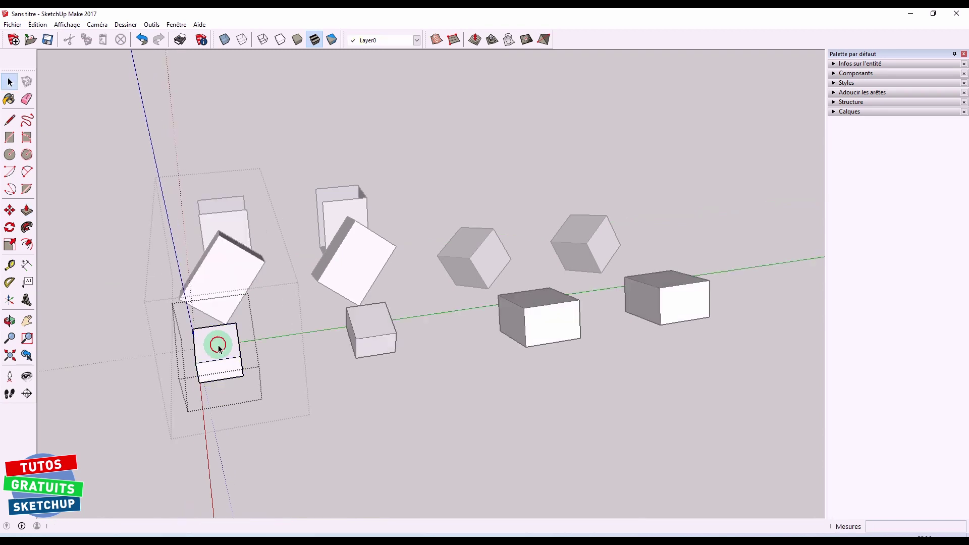
key(p)
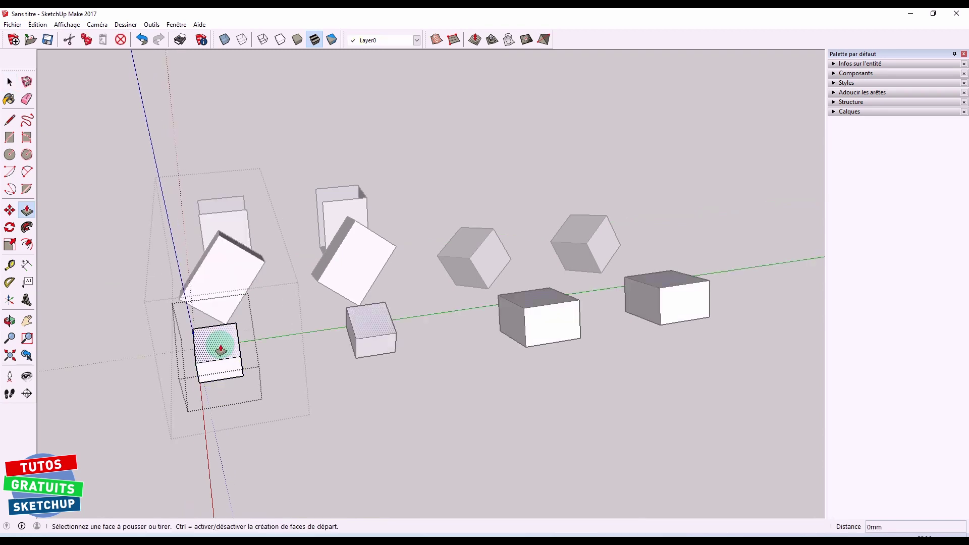
click(218, 348)
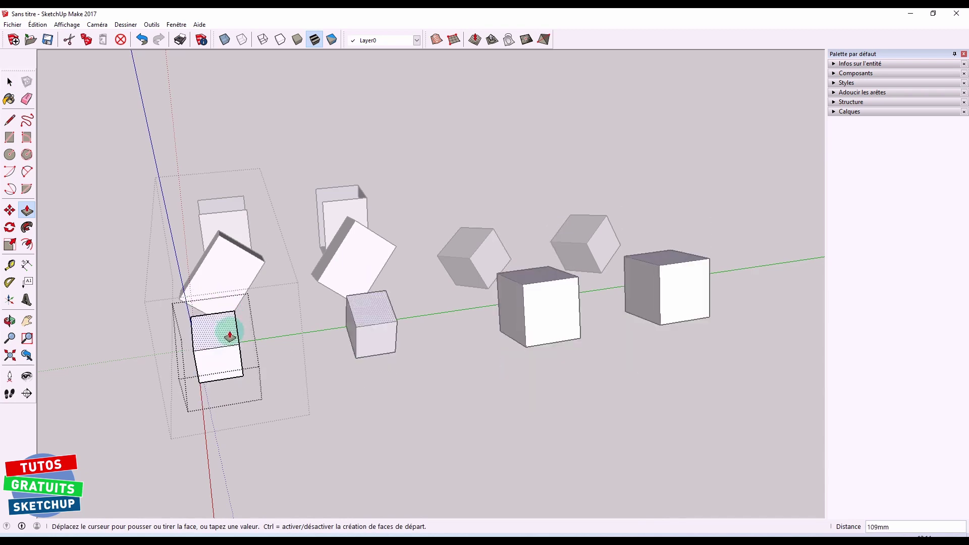
click(226, 355)
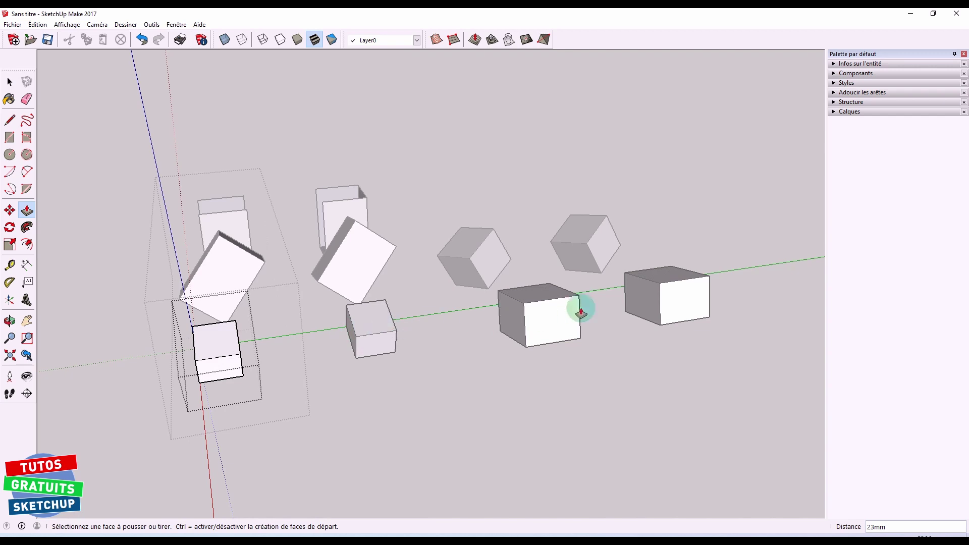
key(space)
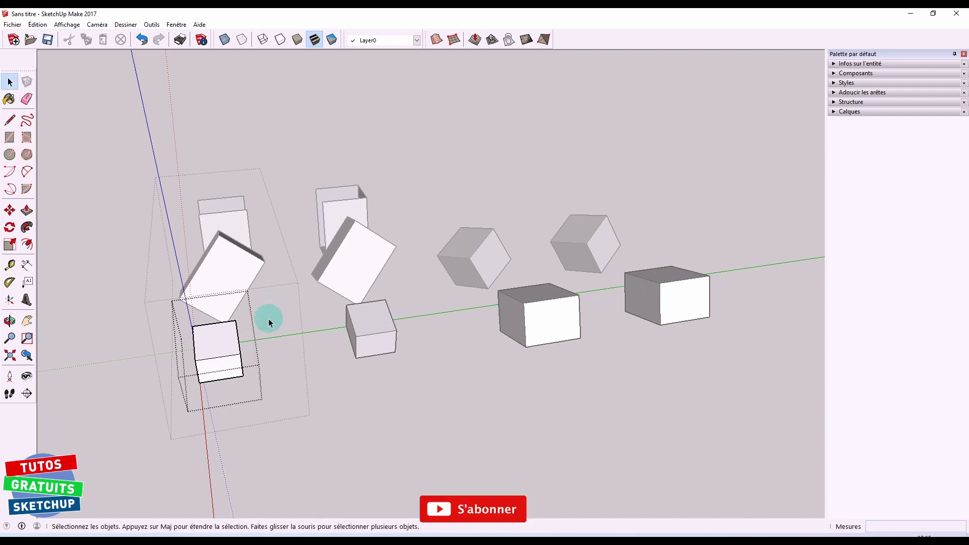
click(269, 325)
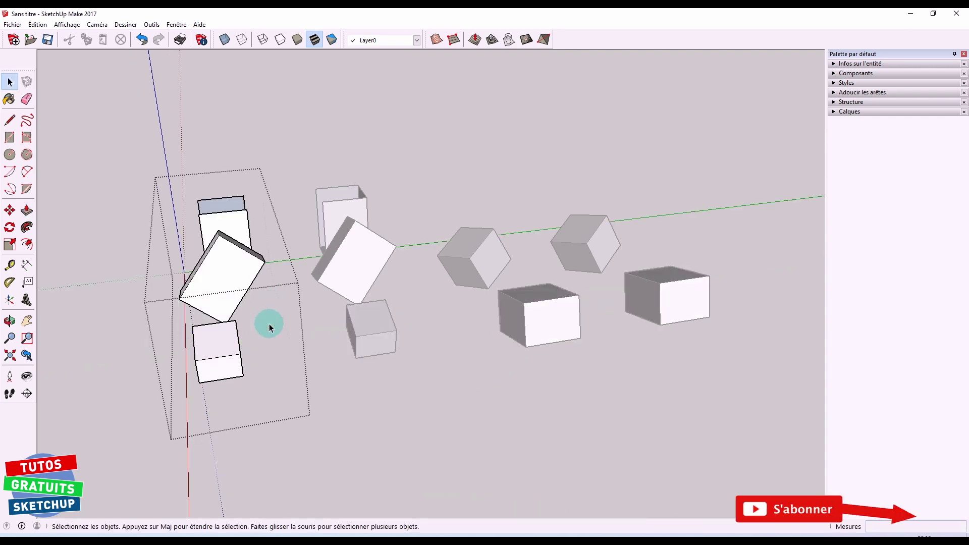
Step: Push the tilted box's face in -281 mm to thin it, then exit the group
click(228, 268)
double_click(227, 268)
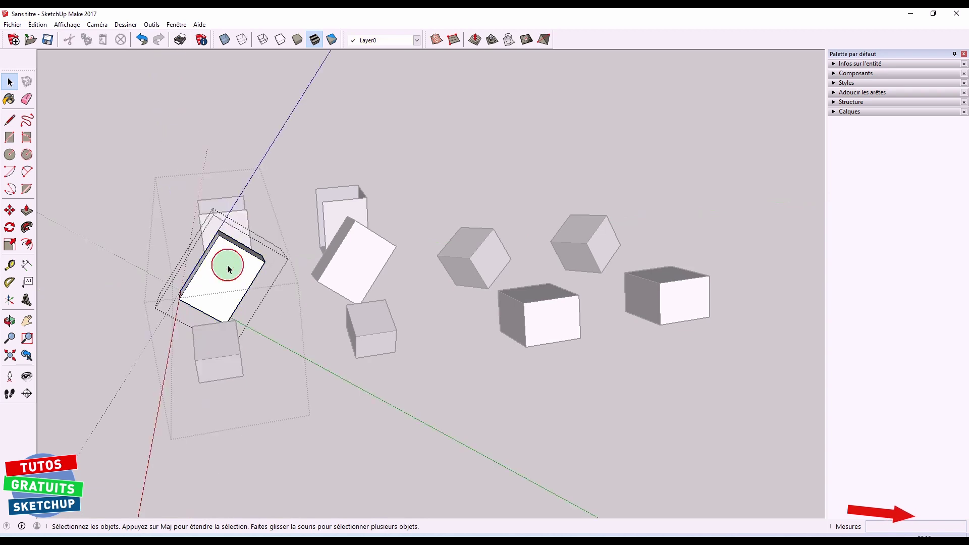
key(p)
drag(253, 258, 235, 284)
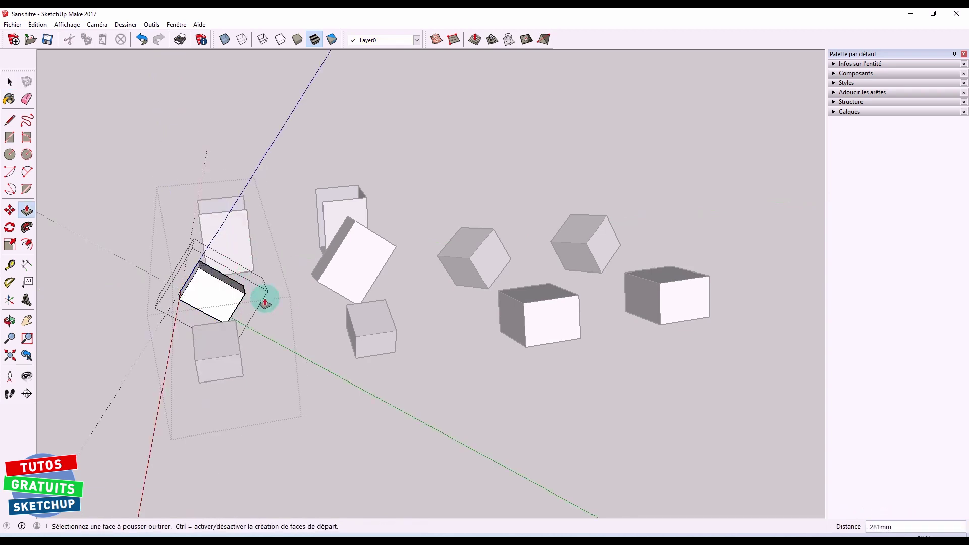
key(space)
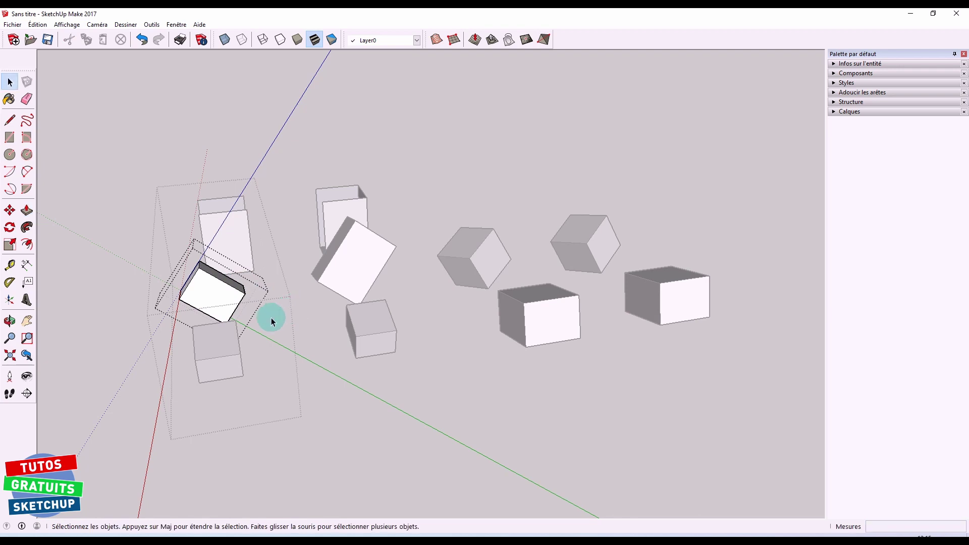
click(304, 307)
click(303, 307)
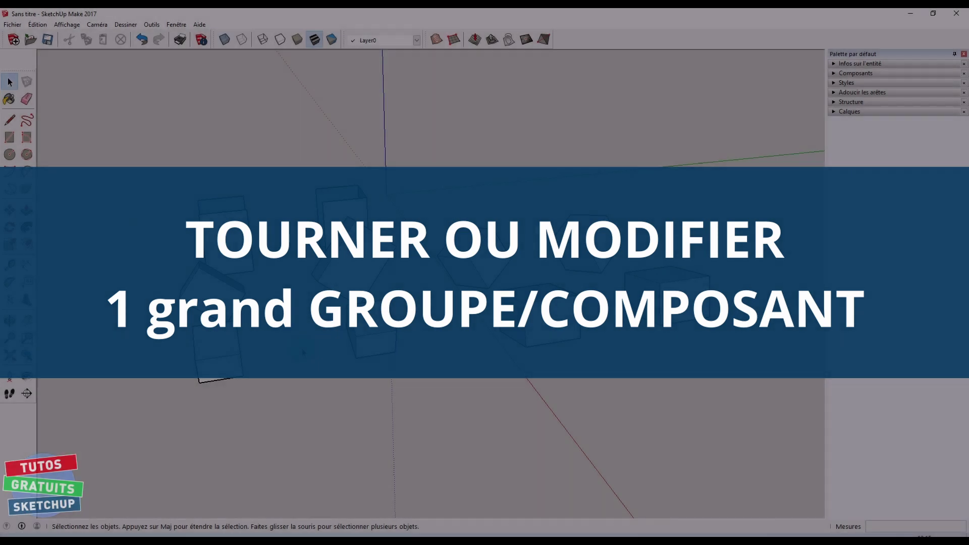
Step: Rotate the leftmost three-box group to a new angle with the Rotate tool
key(m)
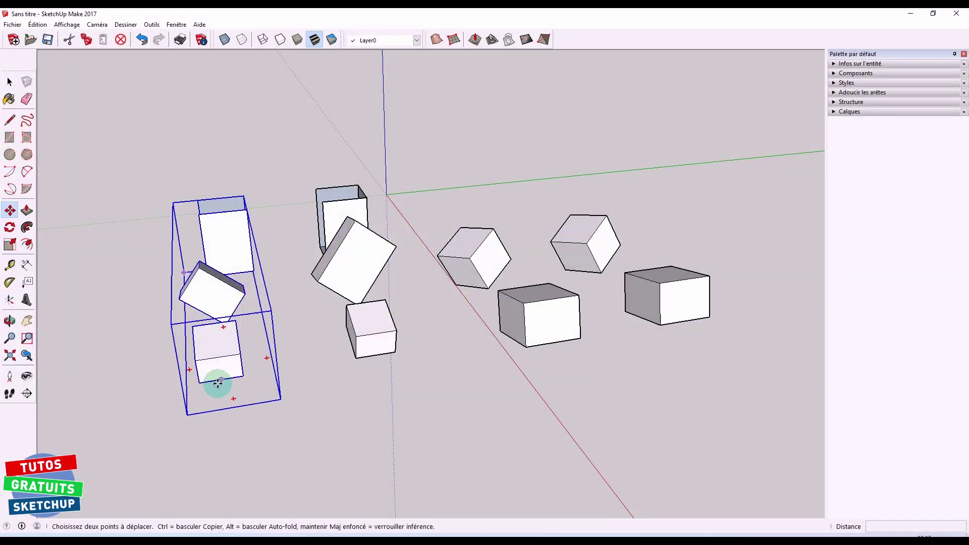
key(q)
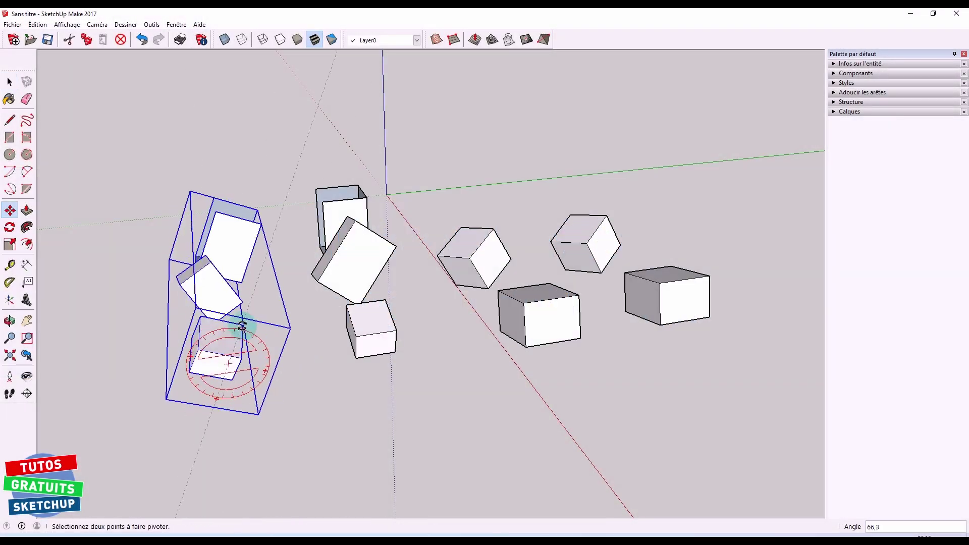
click(217, 295)
key(m)
key(o)
drag(136, 408, 292, 383)
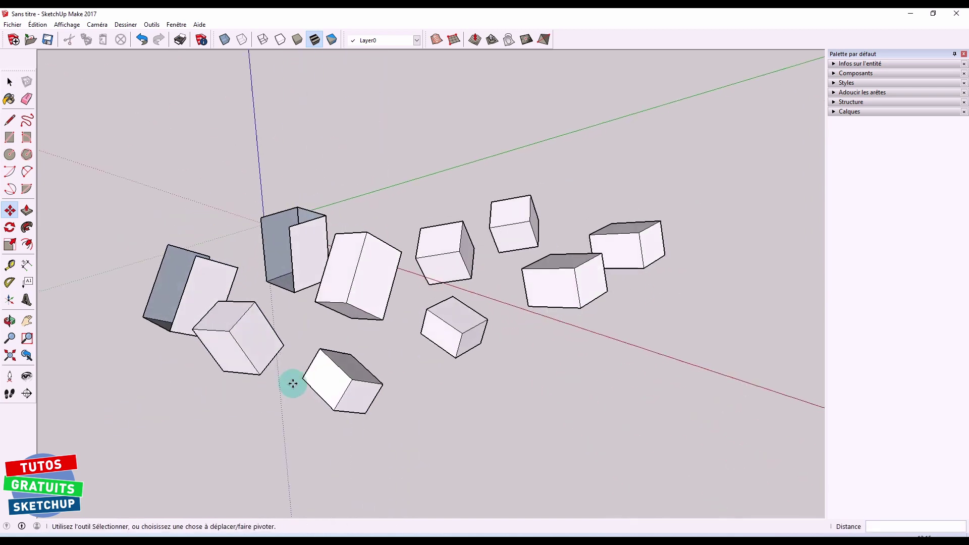
key(m)
key(q)
click(230, 287)
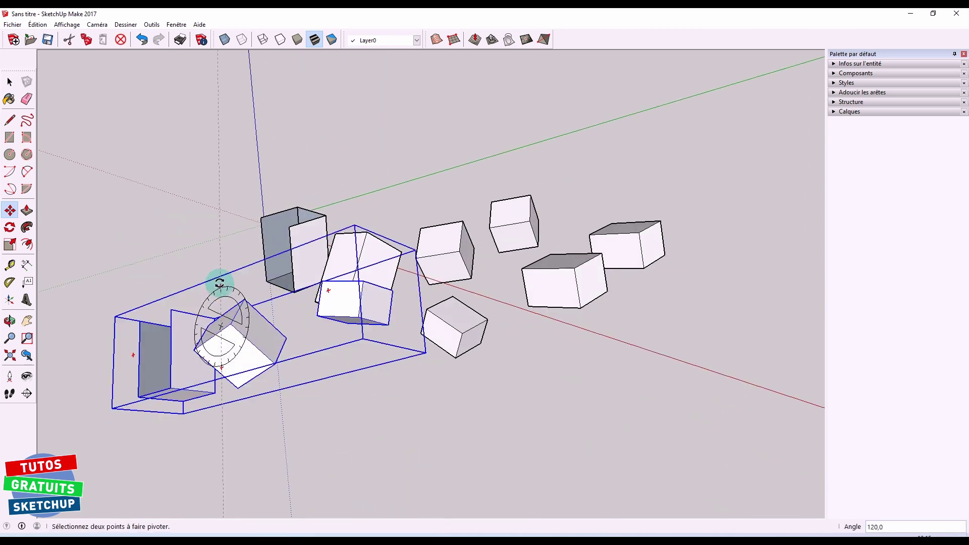
key(m)
Step: Rotate the two-cube pair component, then undo that rotation with Ctrl+Z
middle_drag(651, 304, 534, 288)
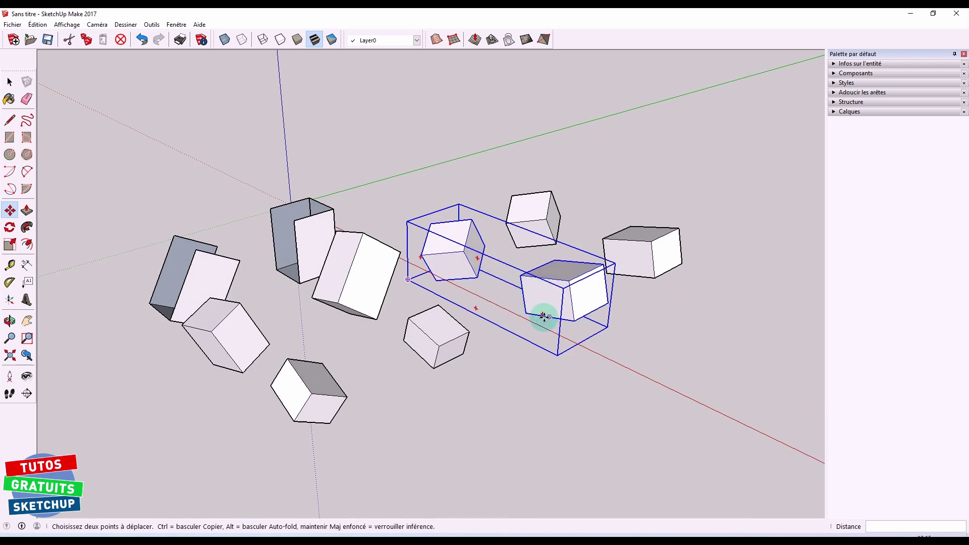
key(q)
click(476, 283)
click(543, 314)
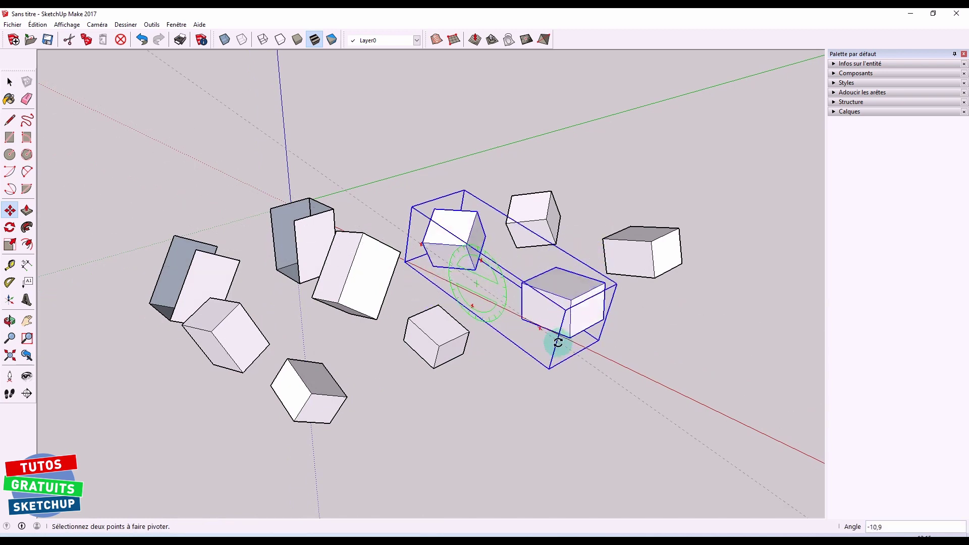
click(558, 358)
key(m)
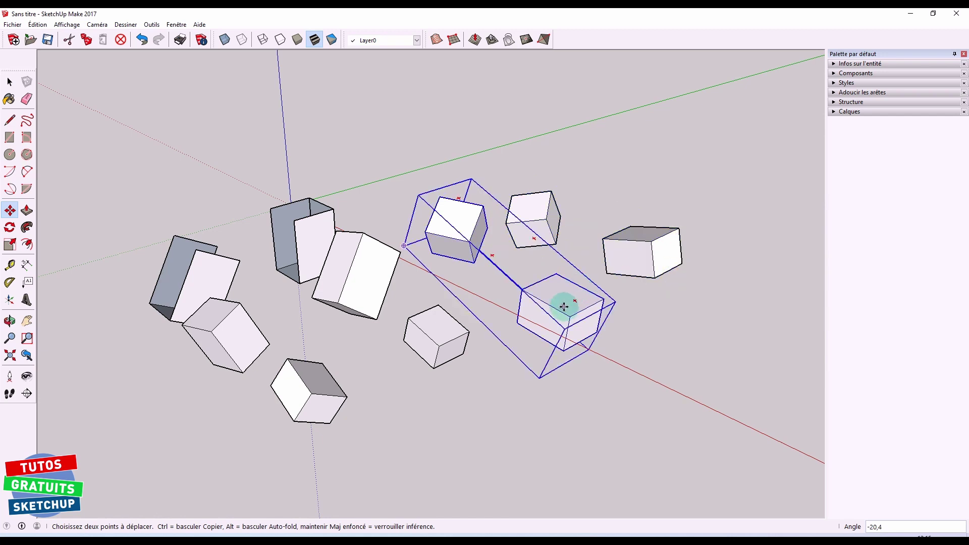
key(ctrl+z)
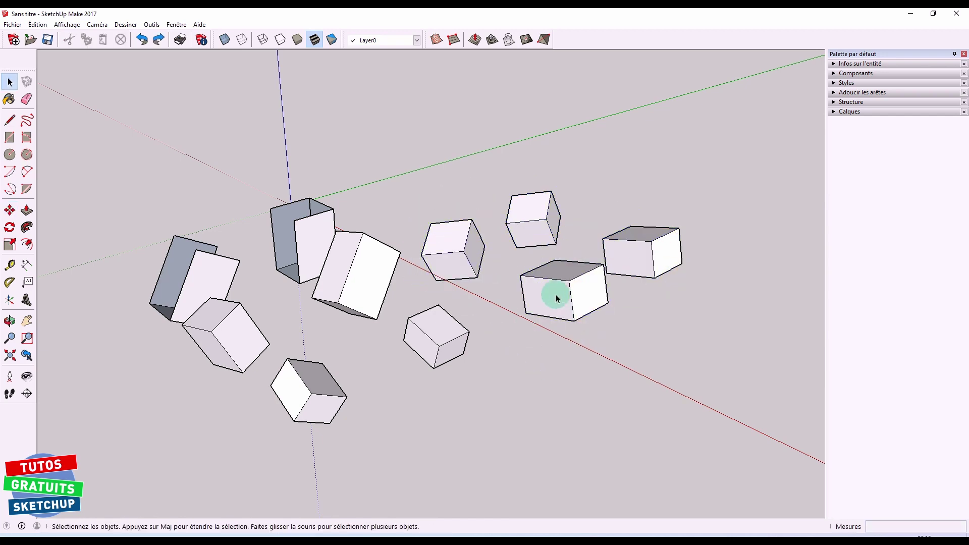
Step: Inside the cube group, select the four cubes and rotate them by 15°
double_click(543, 298)
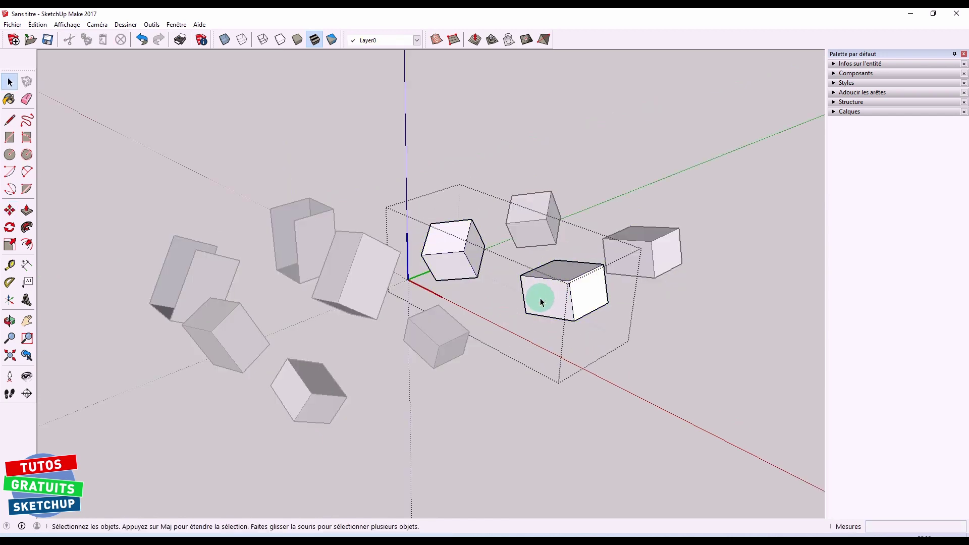
mouse_move(404, 191)
mouse_down()
mouse_move(640, 352)
mouse_move(687, 352)
mouse_up()
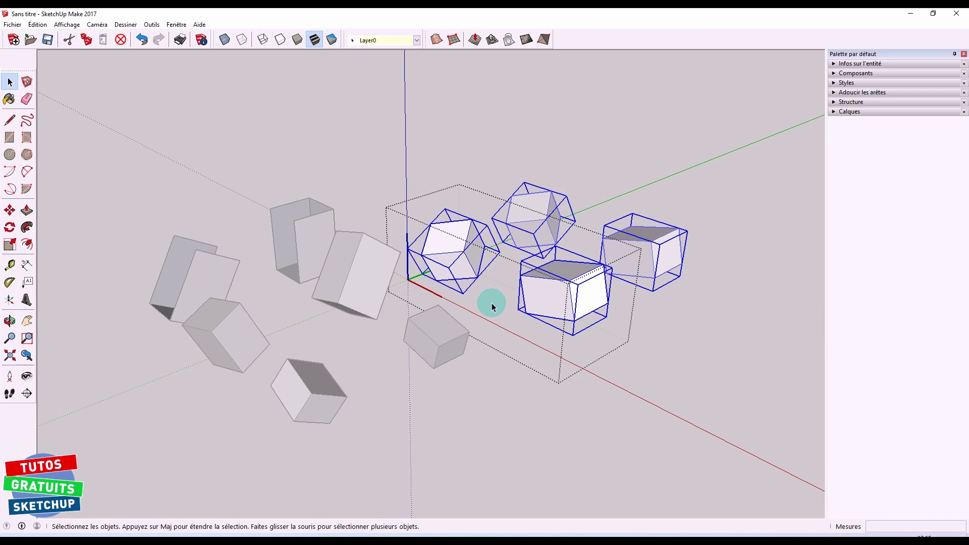
key(q)
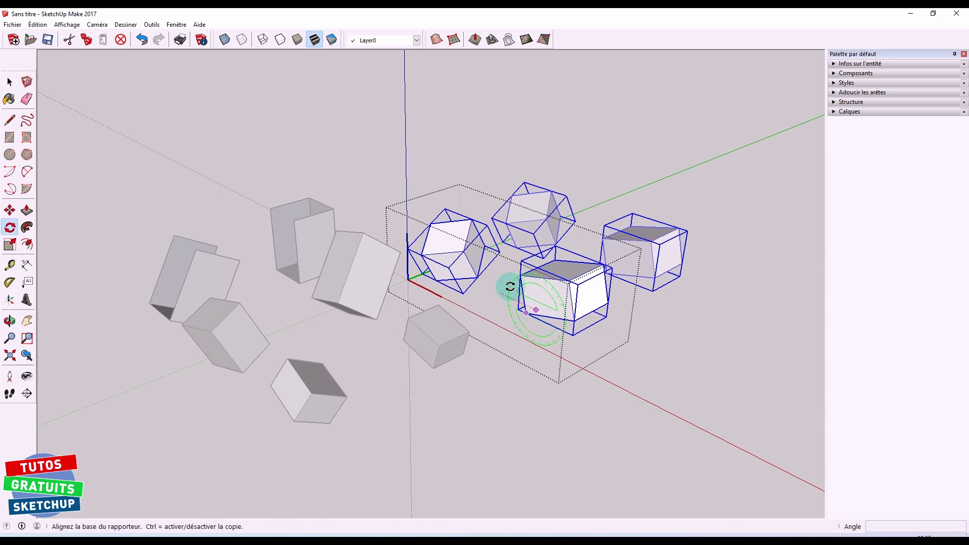
click(510, 286)
click(509, 285)
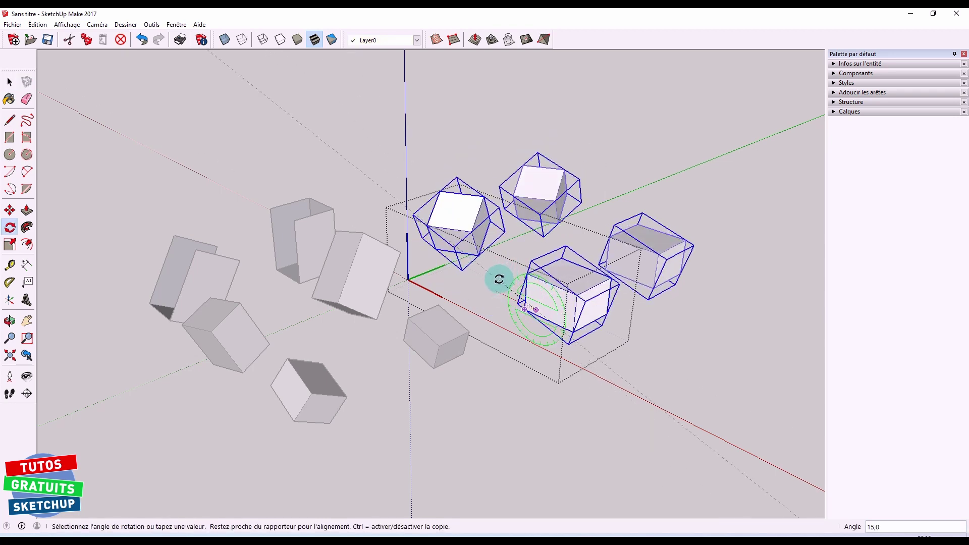
key(Escape)
key(space)
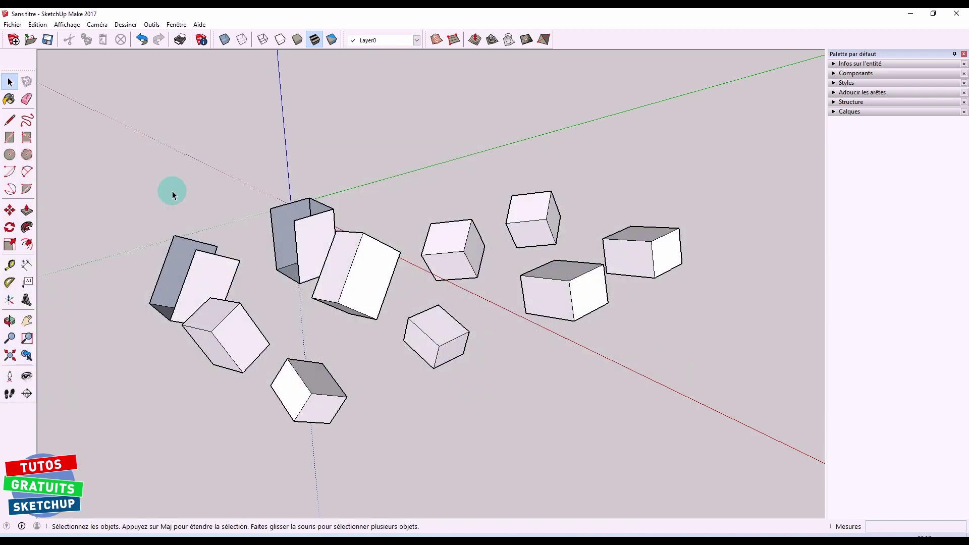
Step: Expand the Structure outliner and inspect the Groupe and second ensemble entries with their Cube and group children
middle_drag(171, 190, 241, 215)
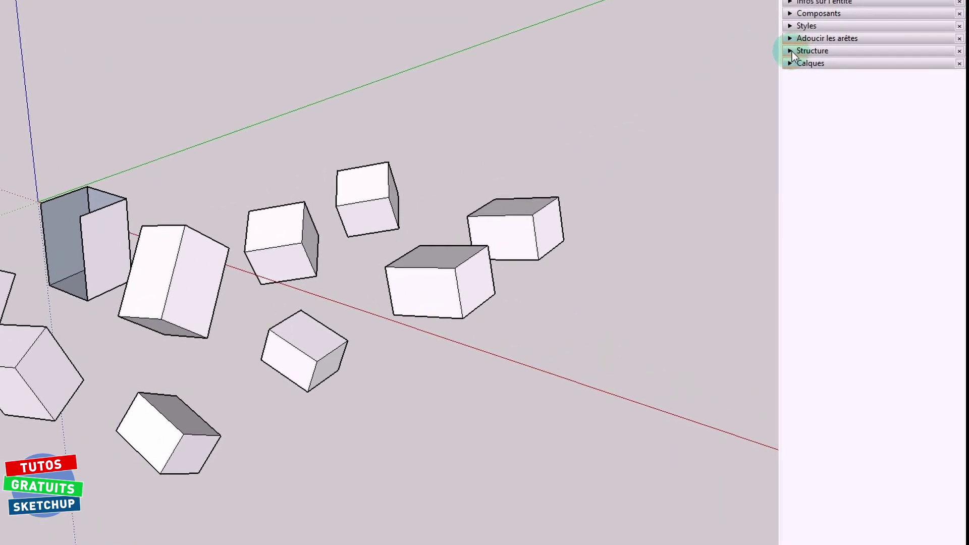
click(790, 51)
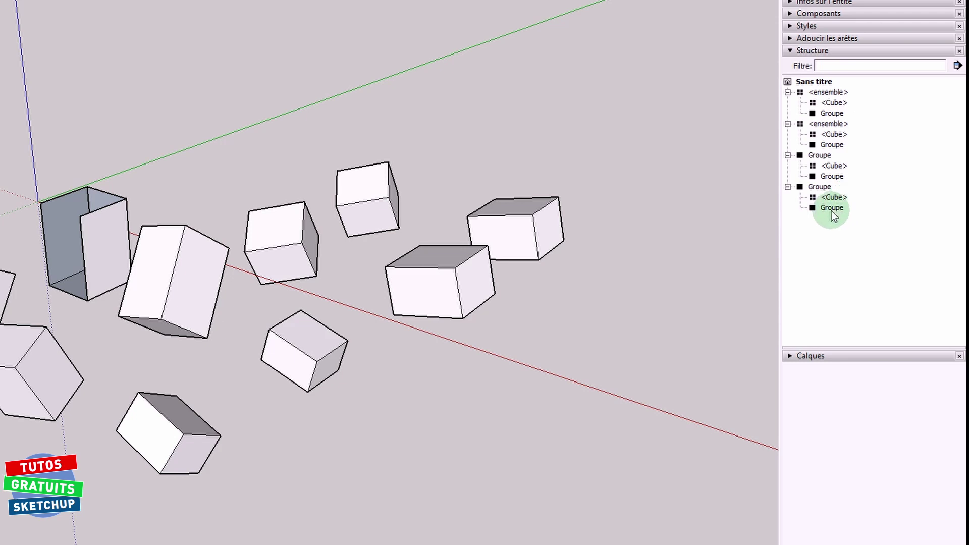
click(832, 209)
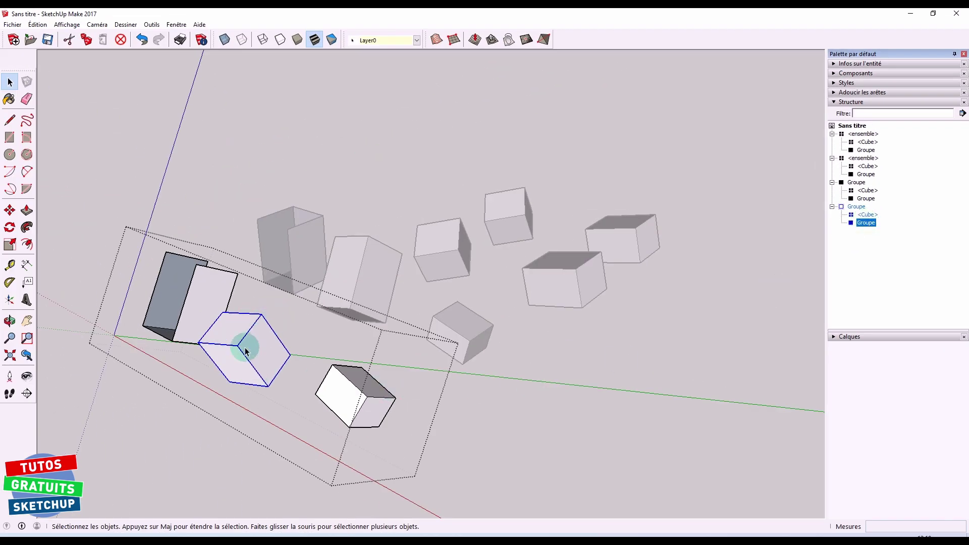
click(871, 215)
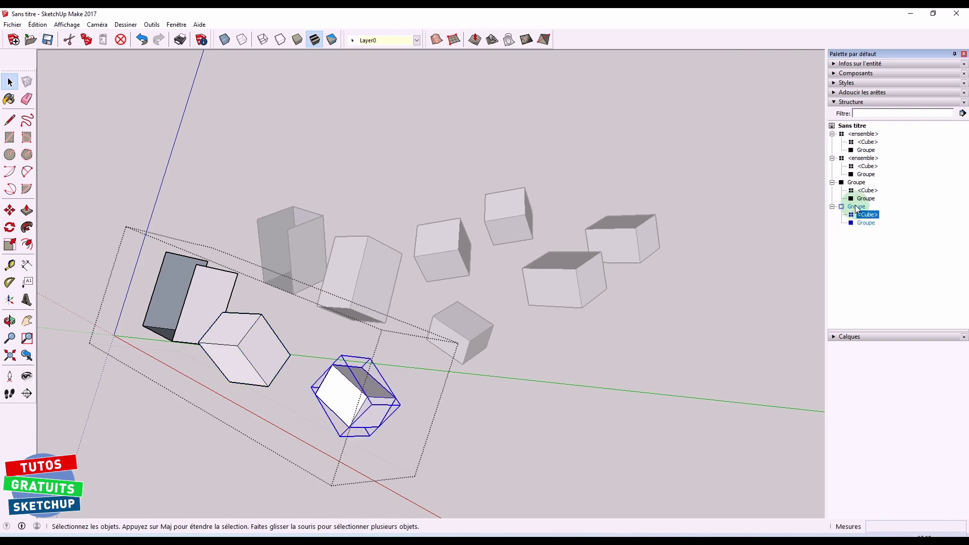
click(856, 206)
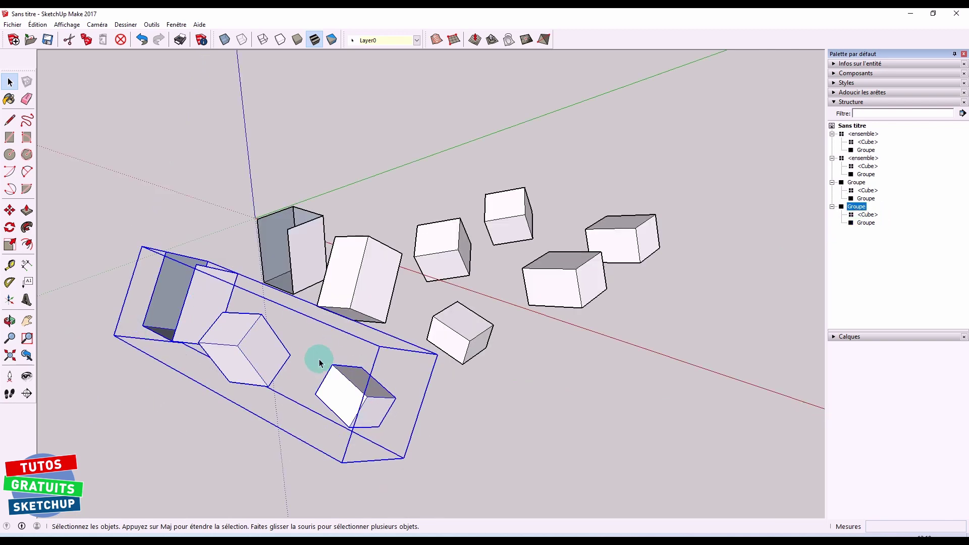
click(863, 159)
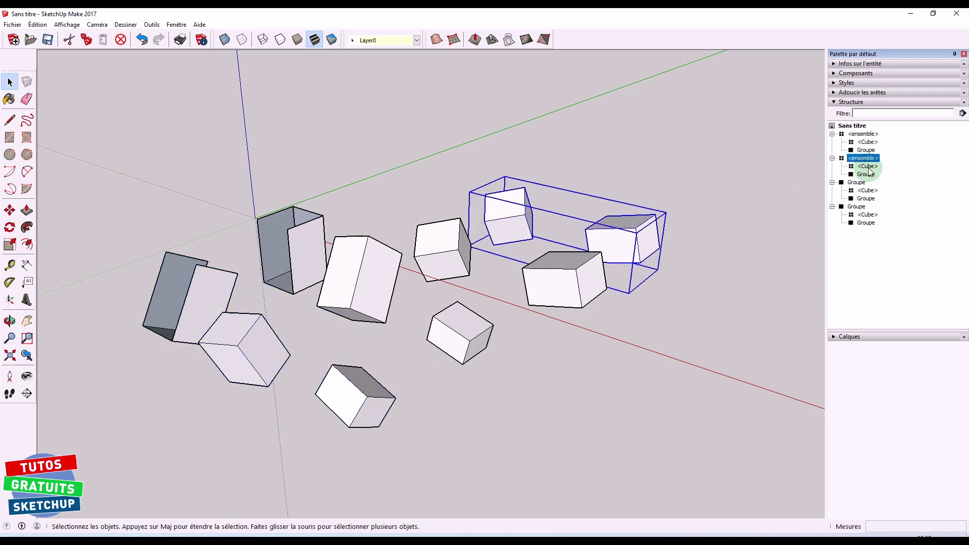
click(869, 168)
click(865, 175)
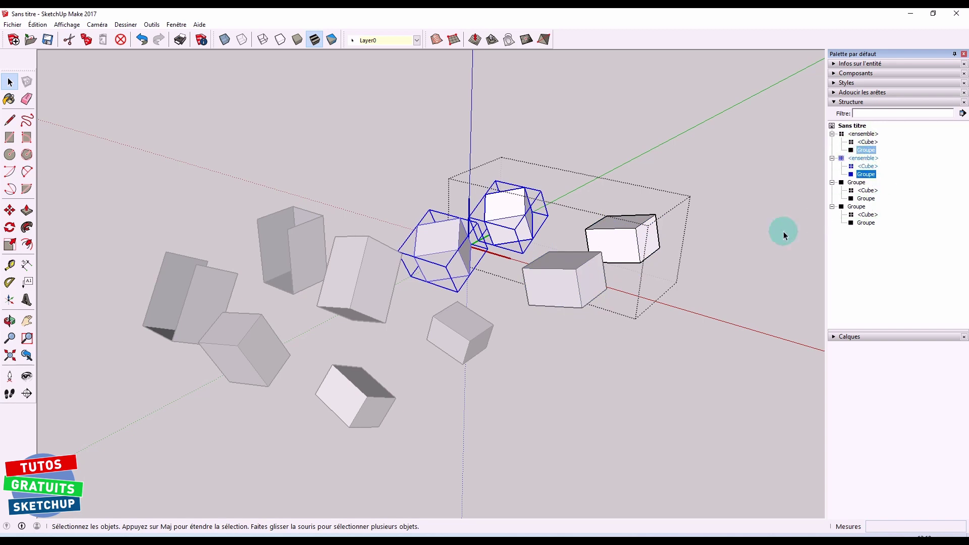
click(731, 250)
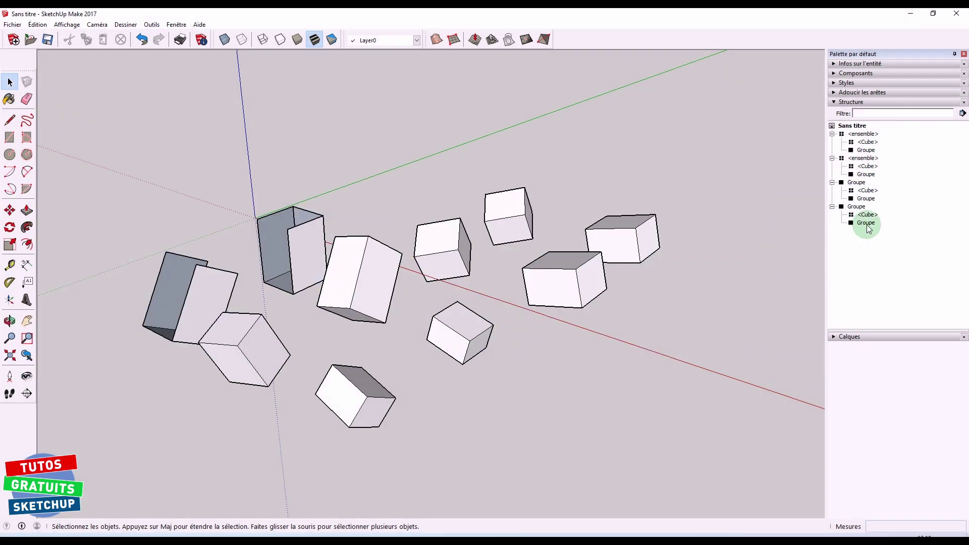
Step: Select the last Groupe's Cube and nested group, then open the nested group for editing
click(866, 223)
click(869, 215)
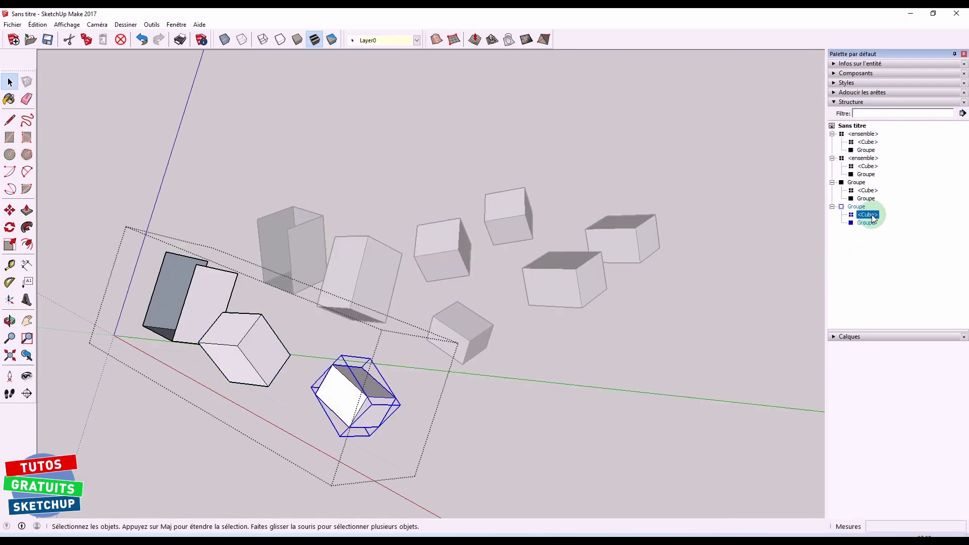
click(862, 256)
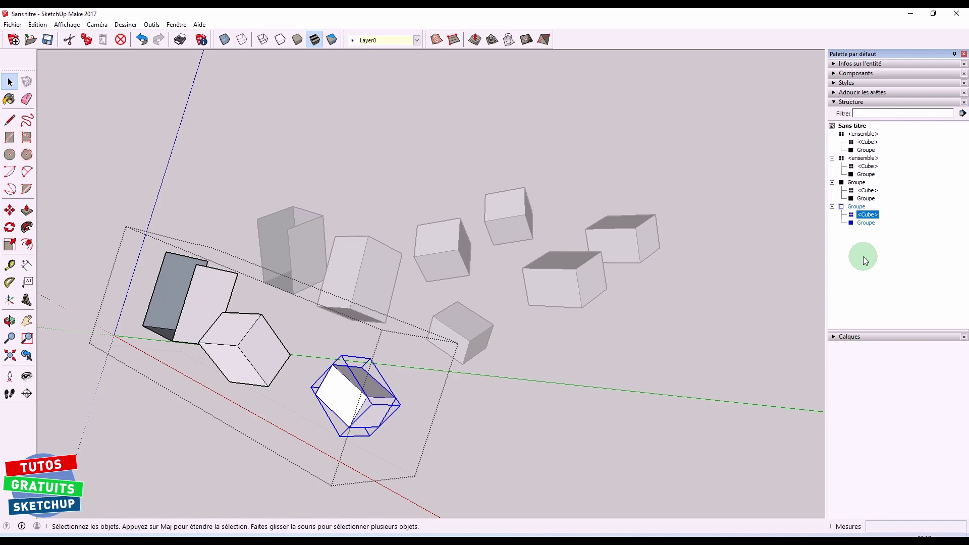
click(867, 223)
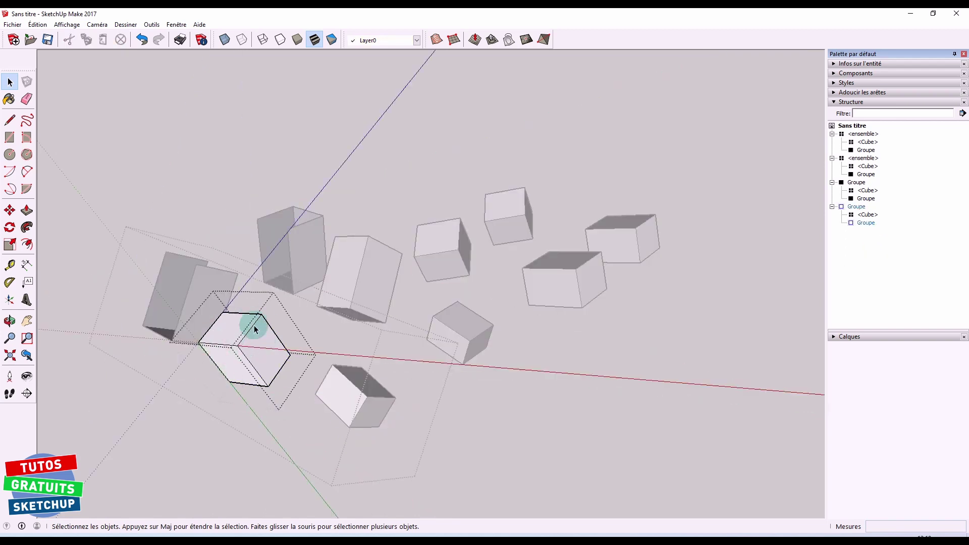
Step: Pull the grouped cube taller, then extend the Cube component's top face by 130 mm
key(p)
drag(254, 345, 223, 320)
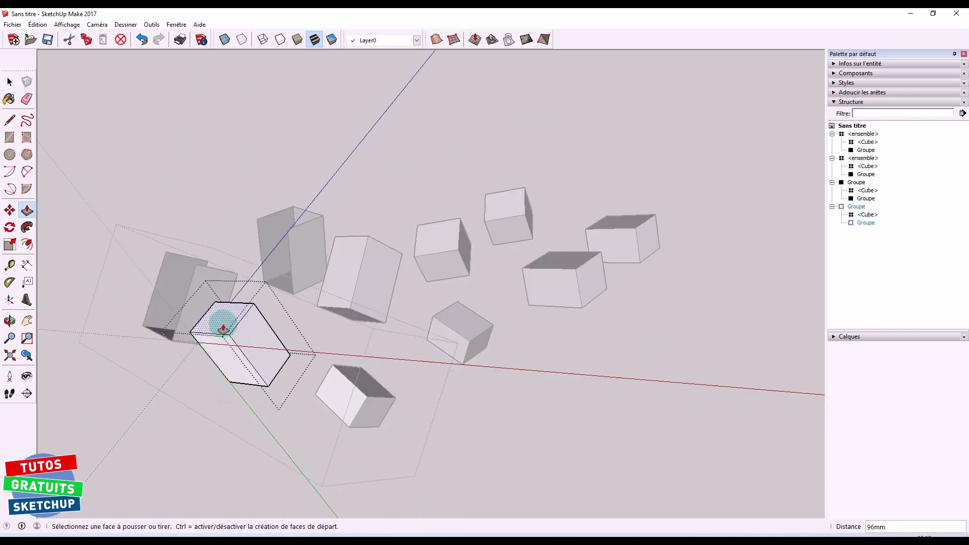
click(859, 267)
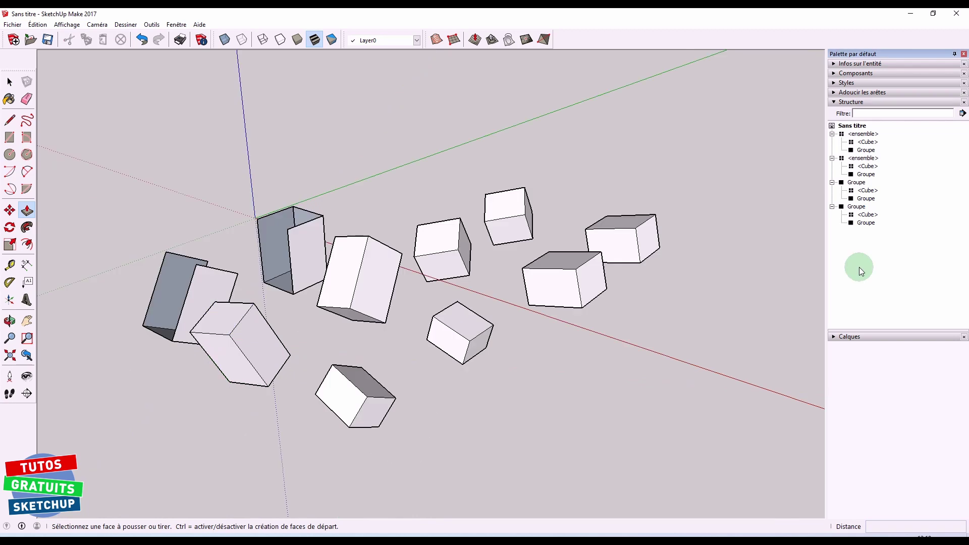
double_click(868, 215)
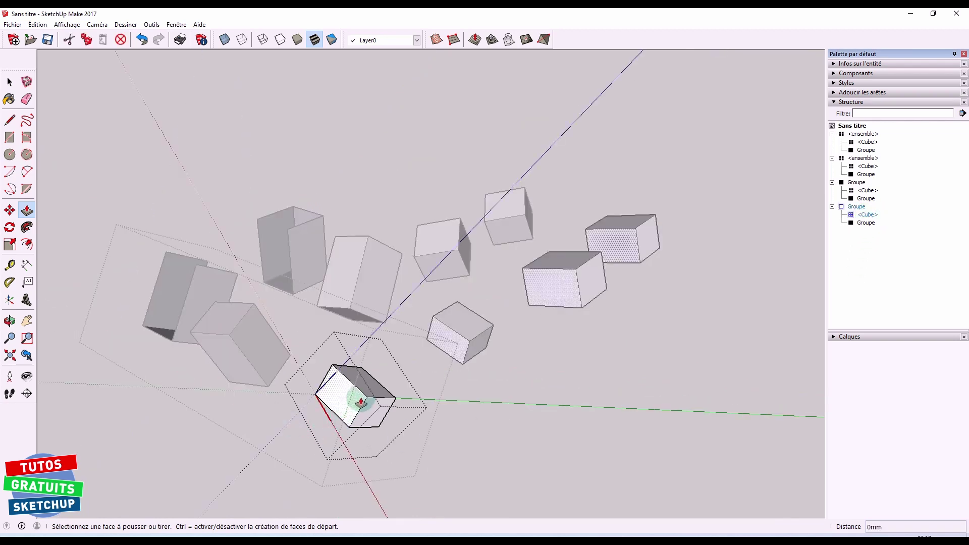
drag(362, 388, 380, 376)
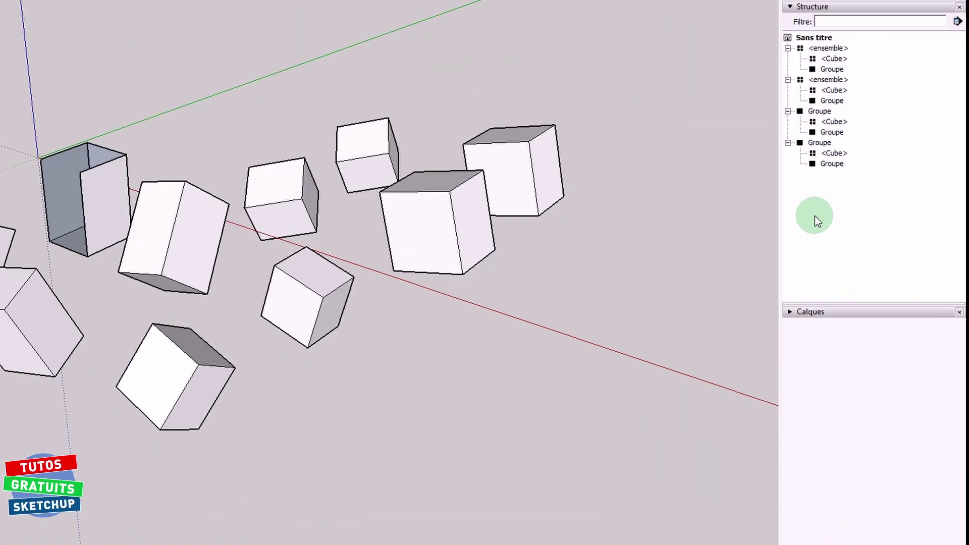
Step: Rename the last Groupe's inner group to 'Cube long'
right_click(827, 164)
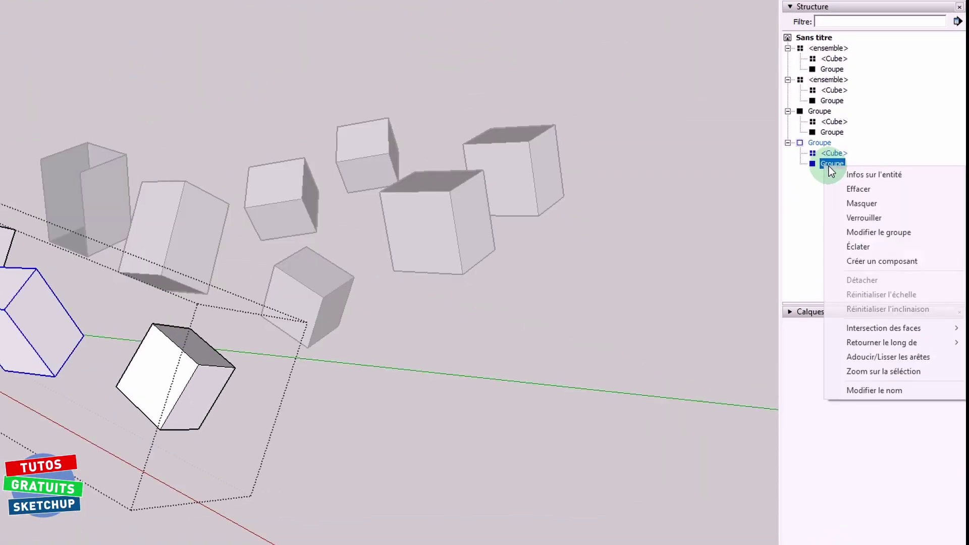
click(877, 390)
text(Cub)
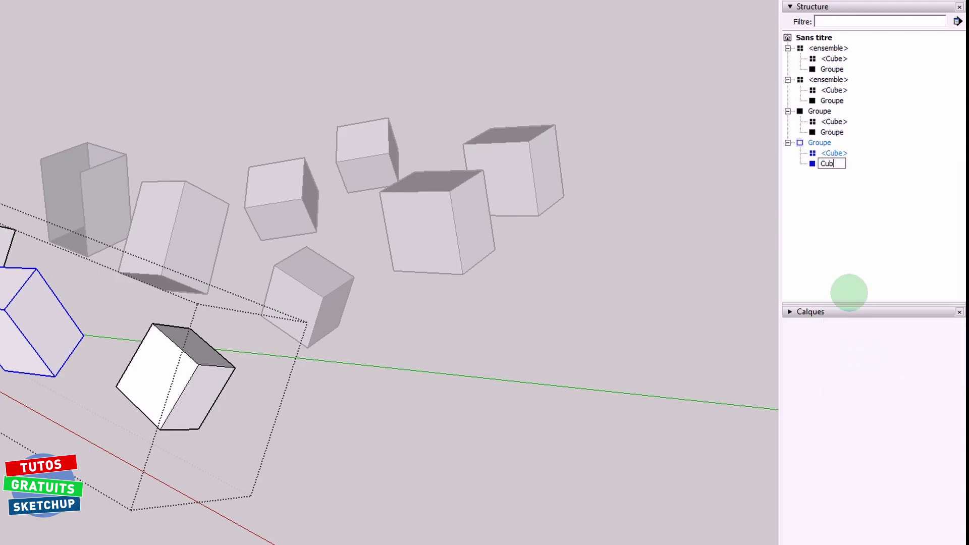
text(e long)
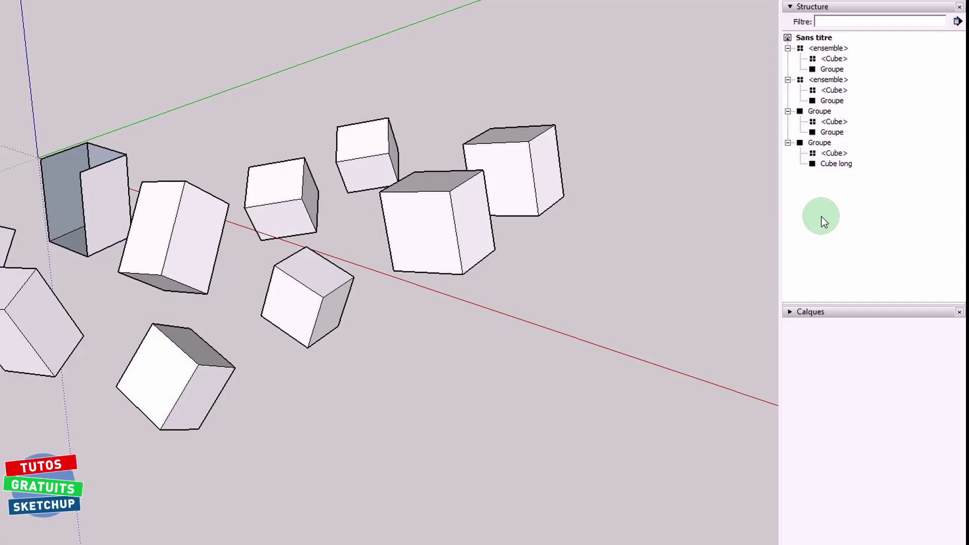
Step: Rename the Cube component instance to 'Cube orienté' and clear the selection
right_click(830, 155)
click(871, 484)
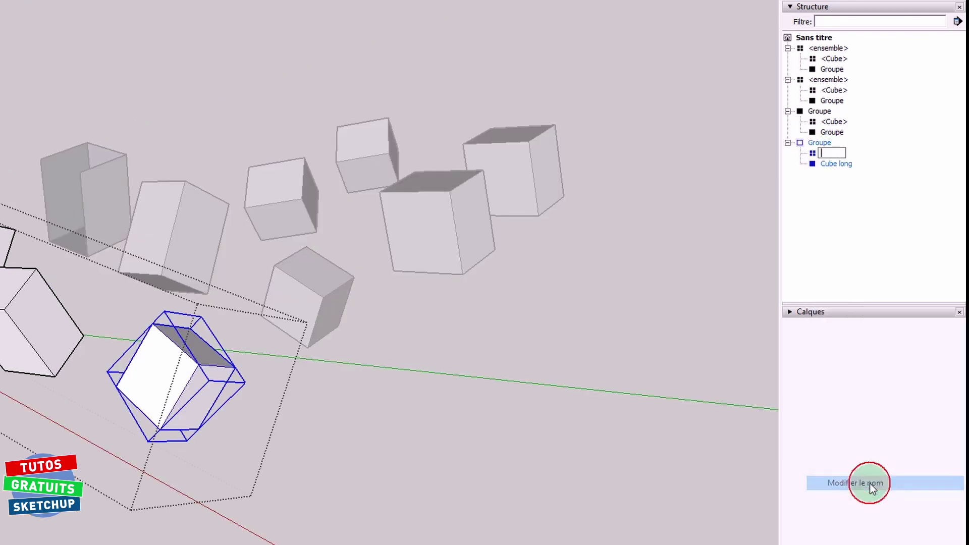
text(Cube o)
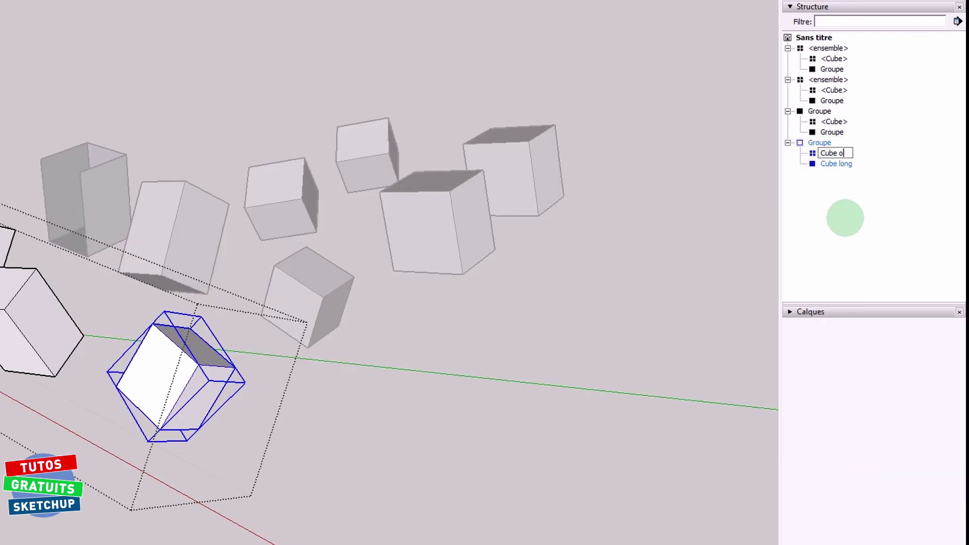
text(rienté)
click(849, 248)
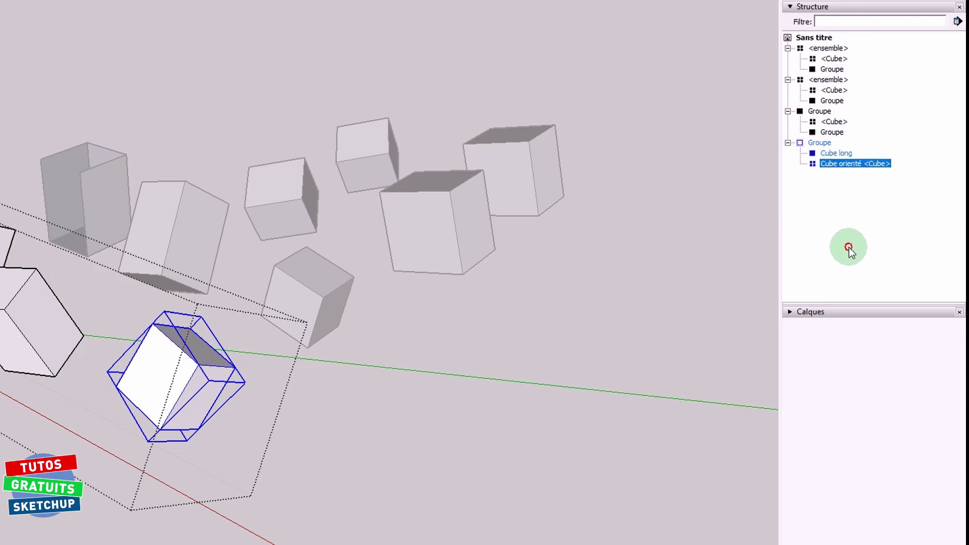
click(821, 166)
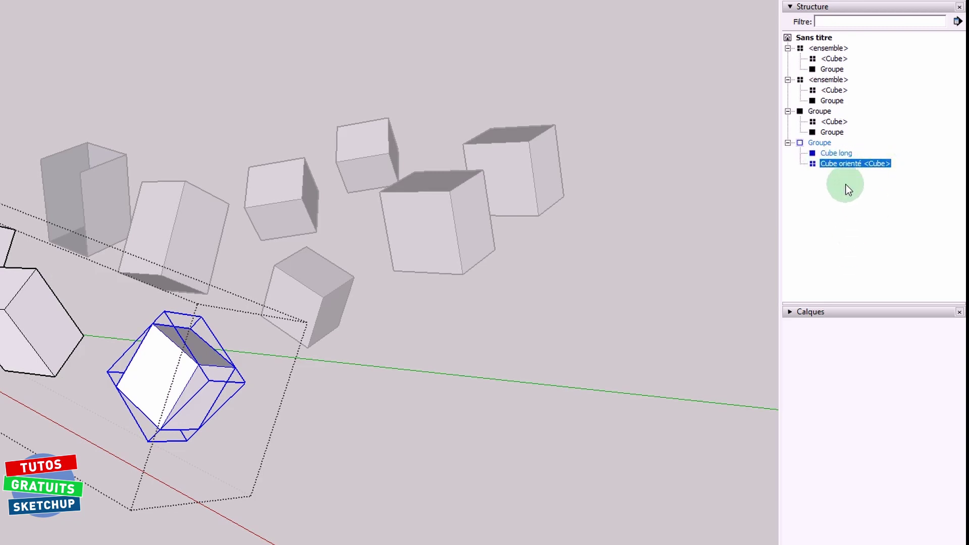
click(805, 229)
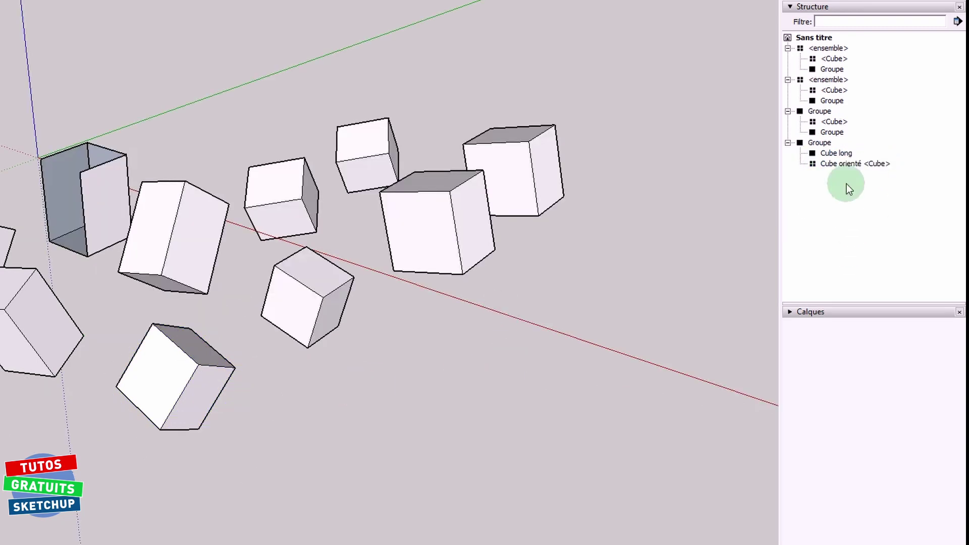
click(838, 166)
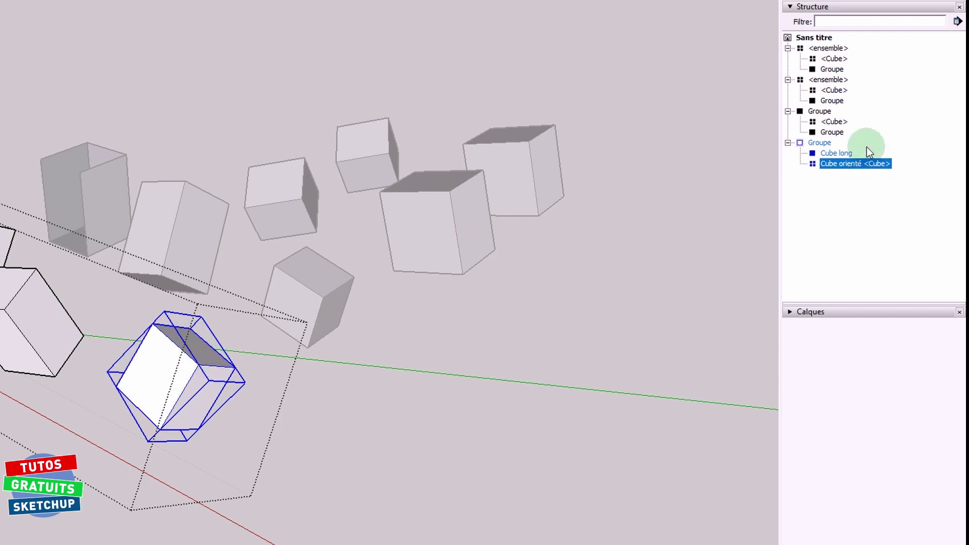
click(858, 217)
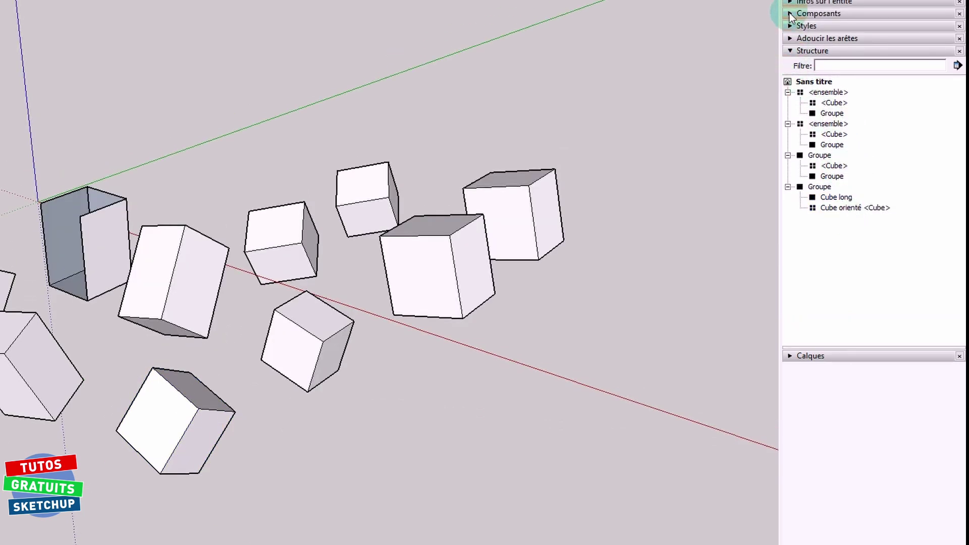
Step: In the Components panel's model list, rename the Cube definition to 'Cube changé'
click(790, 13)
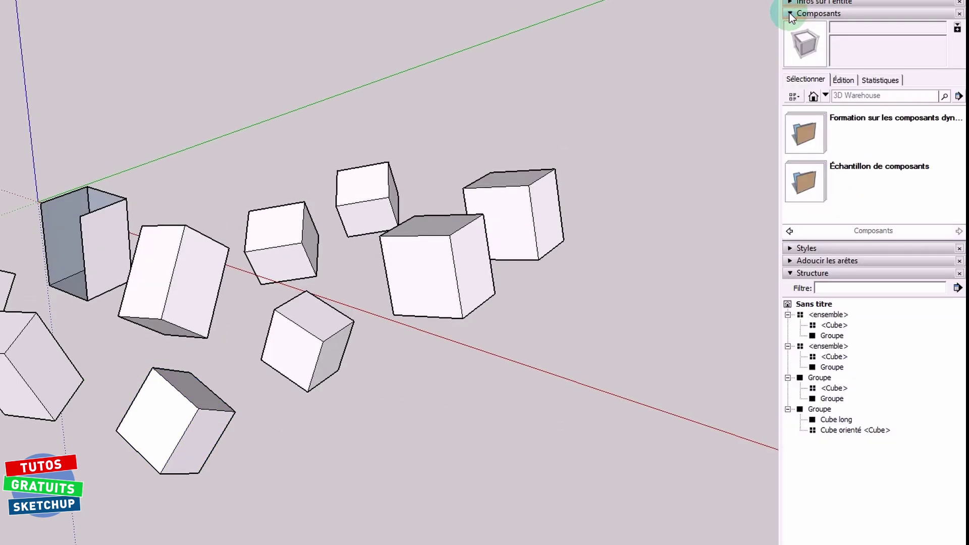
click(813, 96)
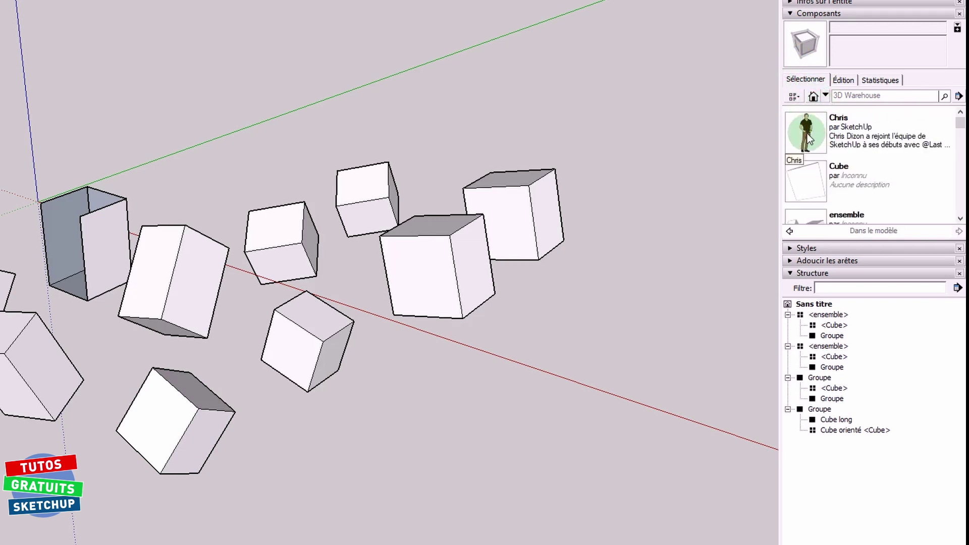
click(841, 168)
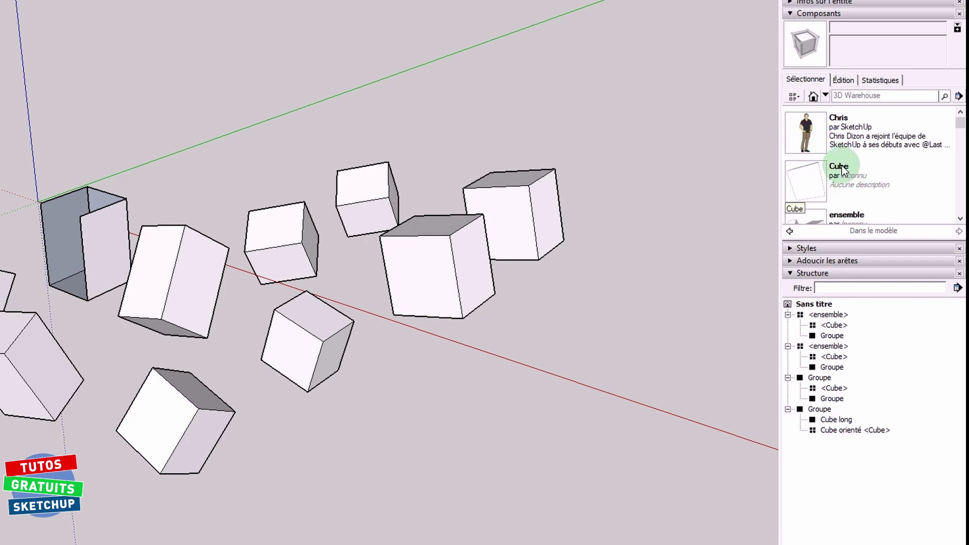
double_click(832, 26)
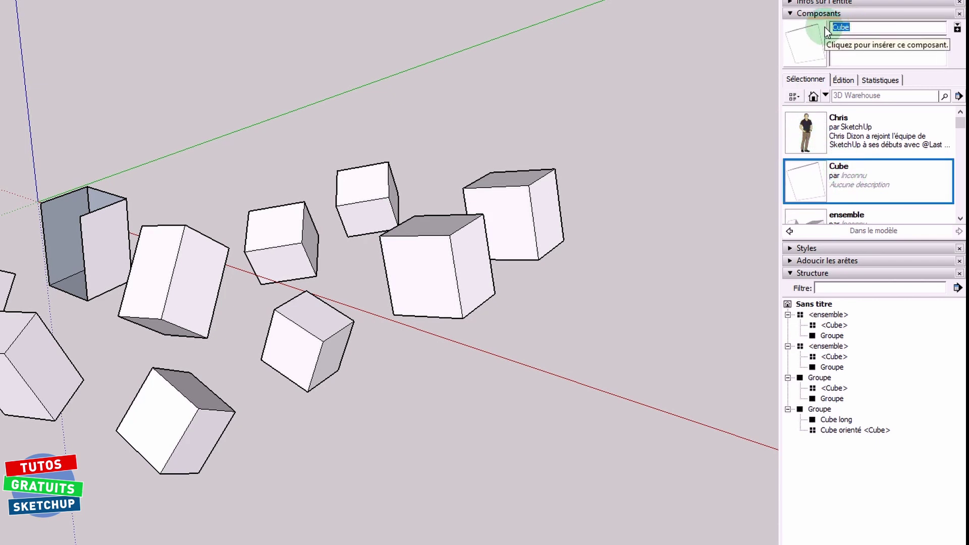
text(Cub)
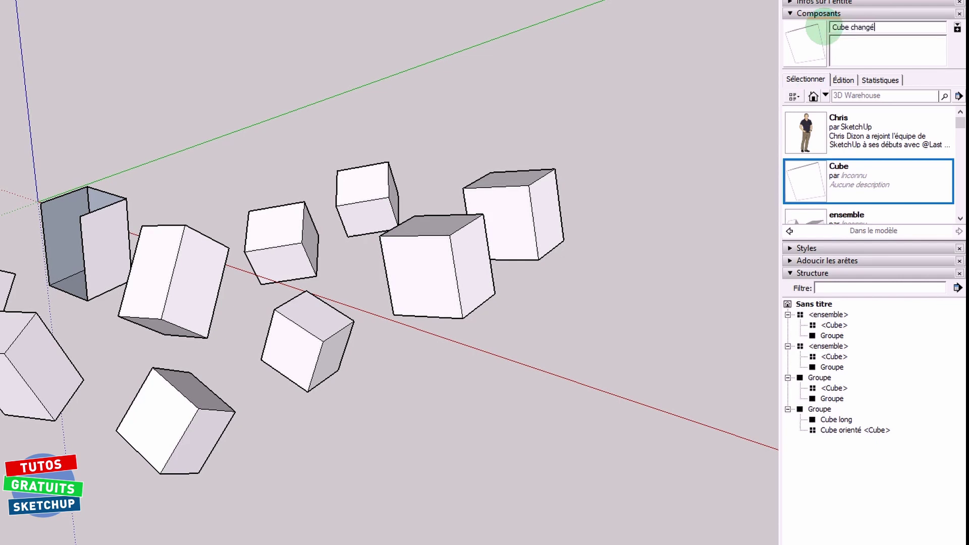
key(Return)
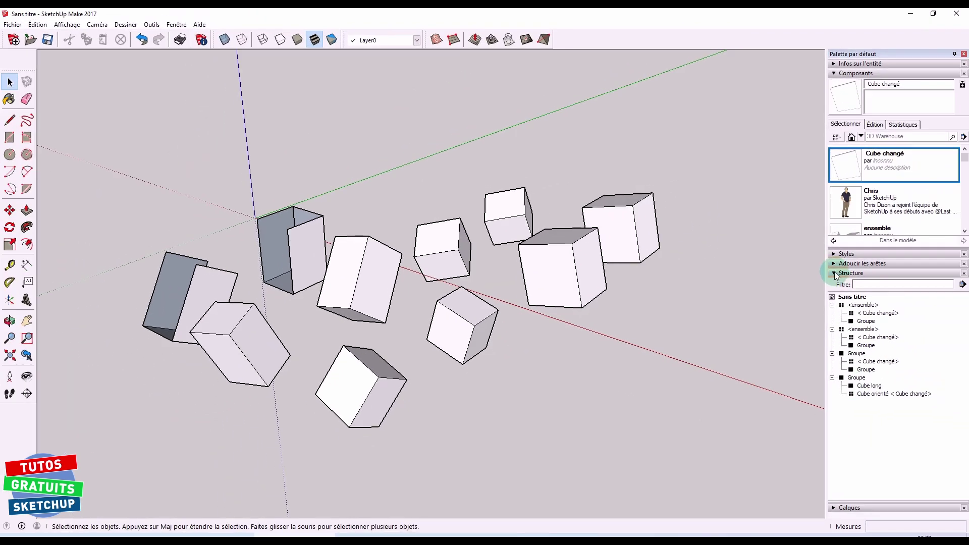
click(791, 271)
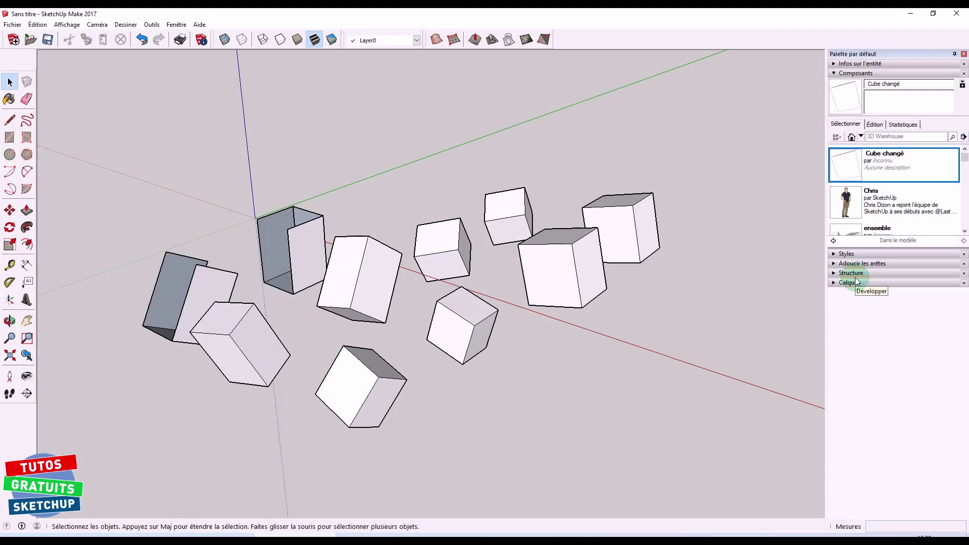
Step: Insert two Cube changé copies and the person figure, then select everything to clear the model
click(853, 173)
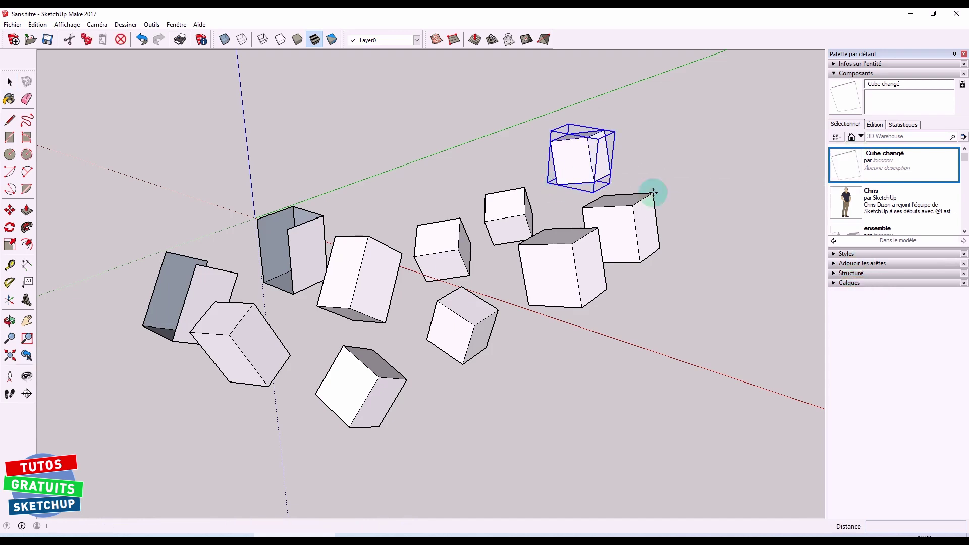
click(847, 170)
click(649, 180)
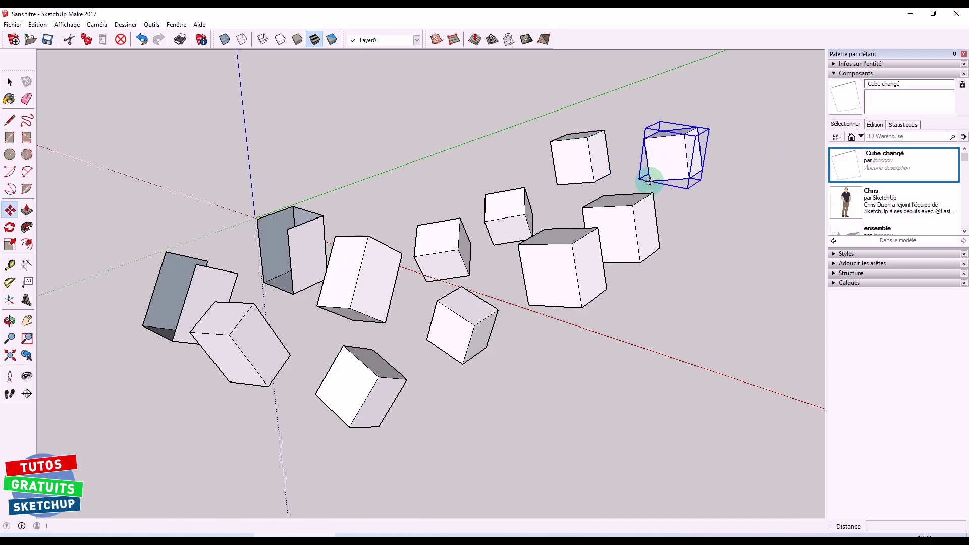
click(848, 205)
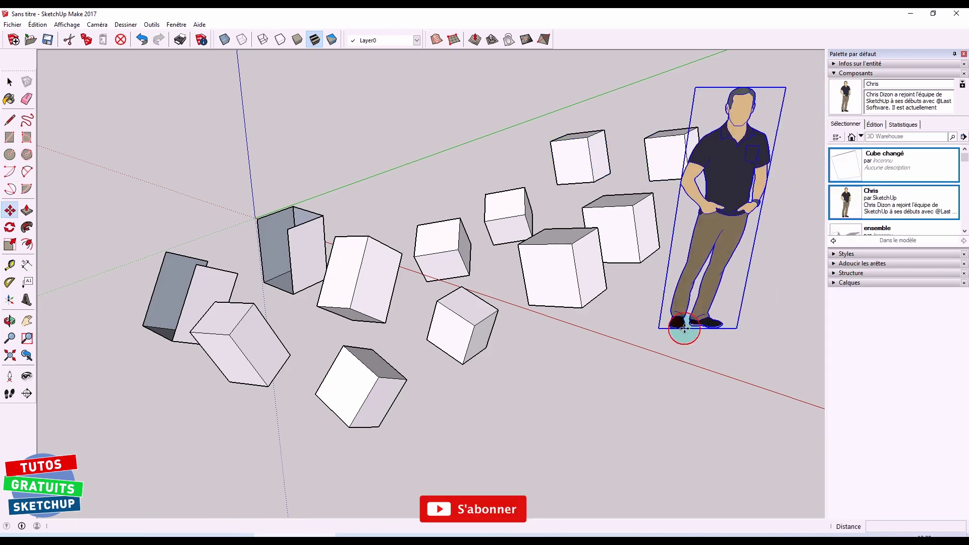
click(684, 328)
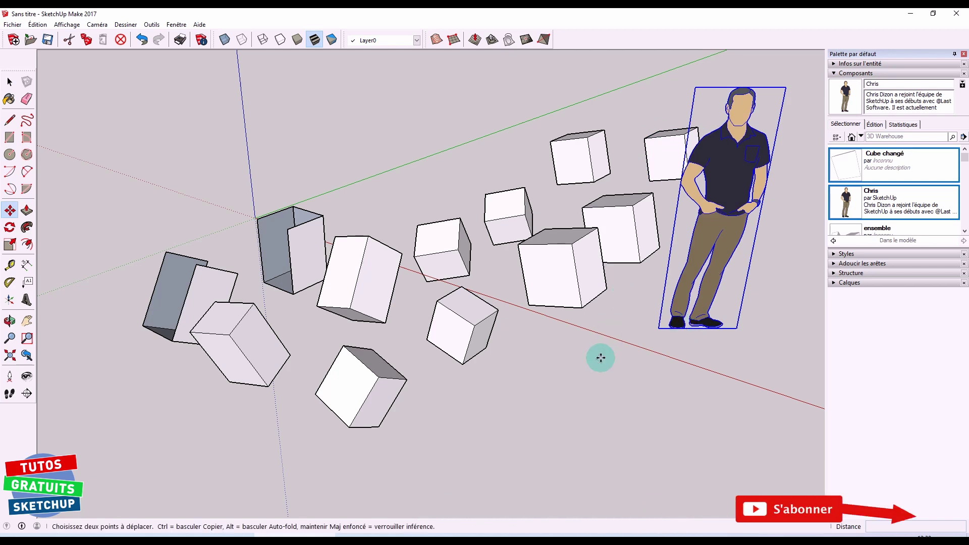
key(space)
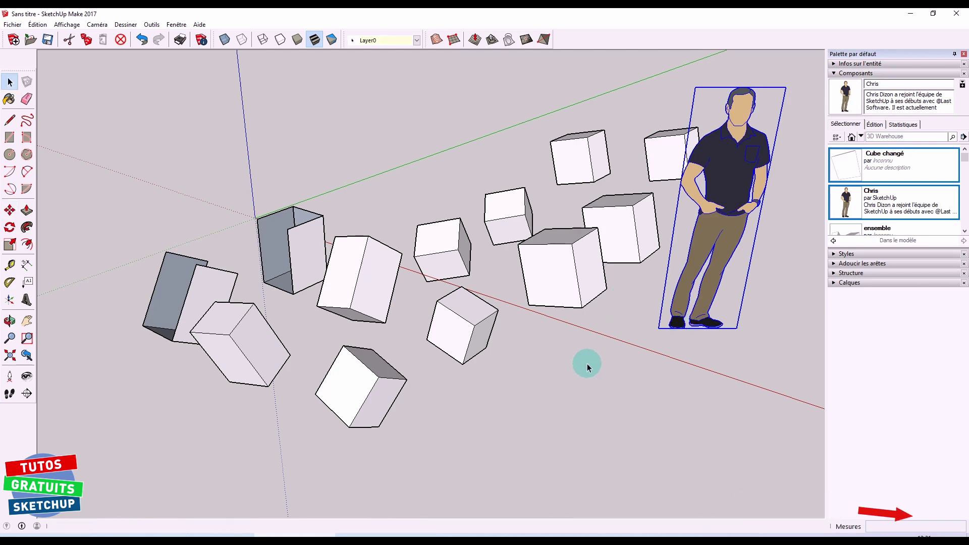
key(ctrl+a)
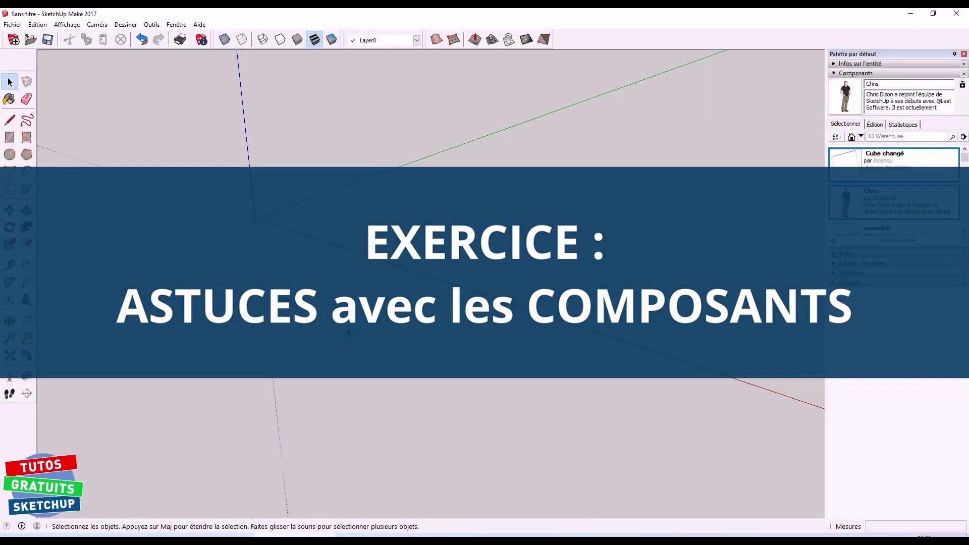
Step: Draw a rectangle at the origin, pull it into a thin table-top slab, and group it
shift+middle_drag(587, 364, 394, 369)
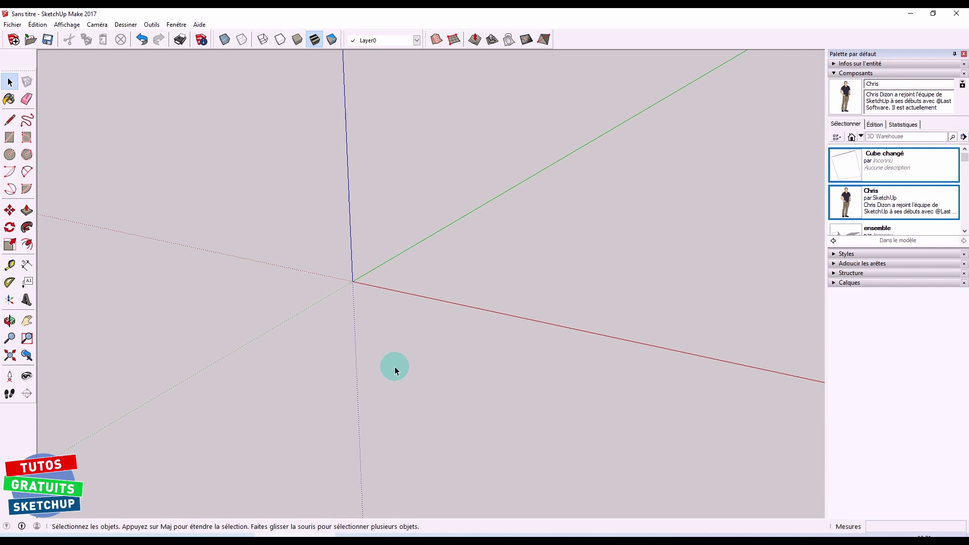
key(r)
click(352, 281)
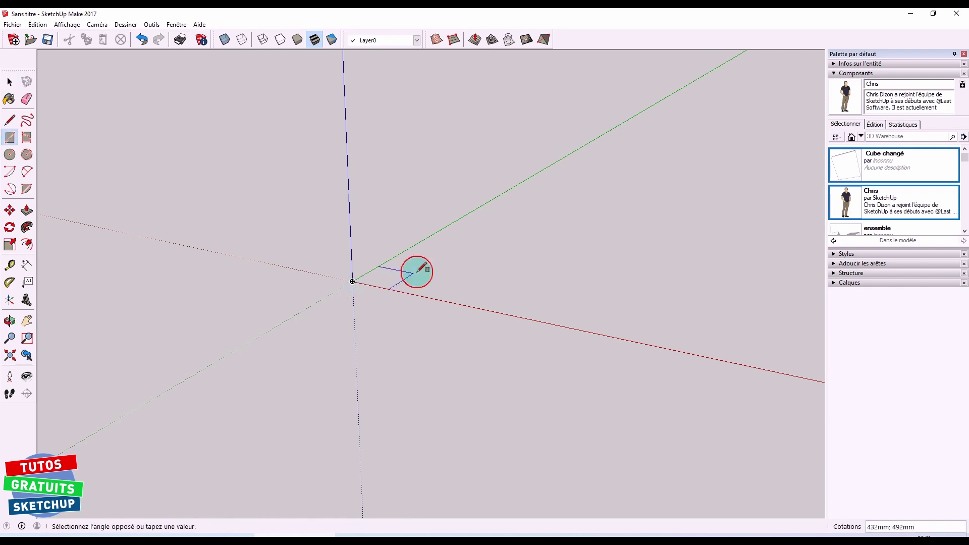
click(471, 262)
key(p)
drag(429, 275, 423, 266)
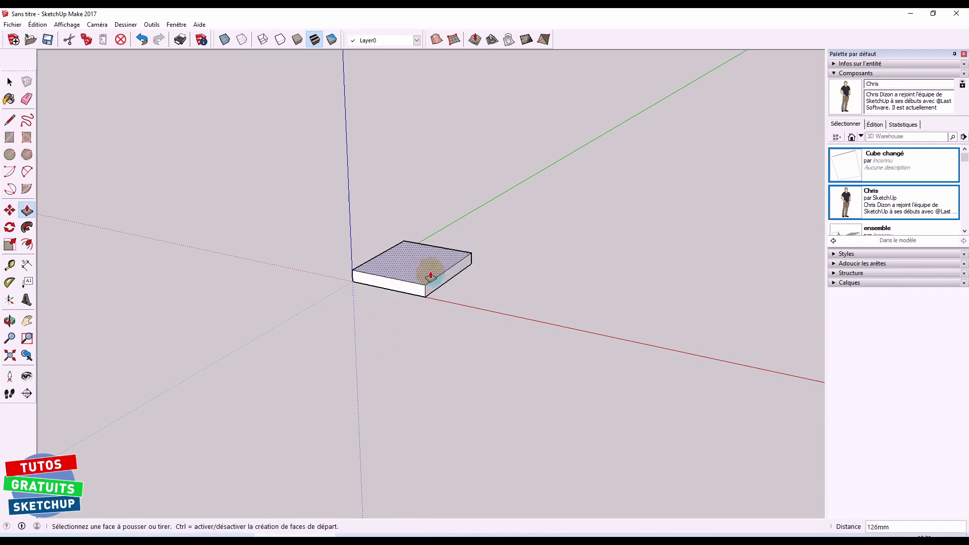
key(space)
triple_click(419, 265)
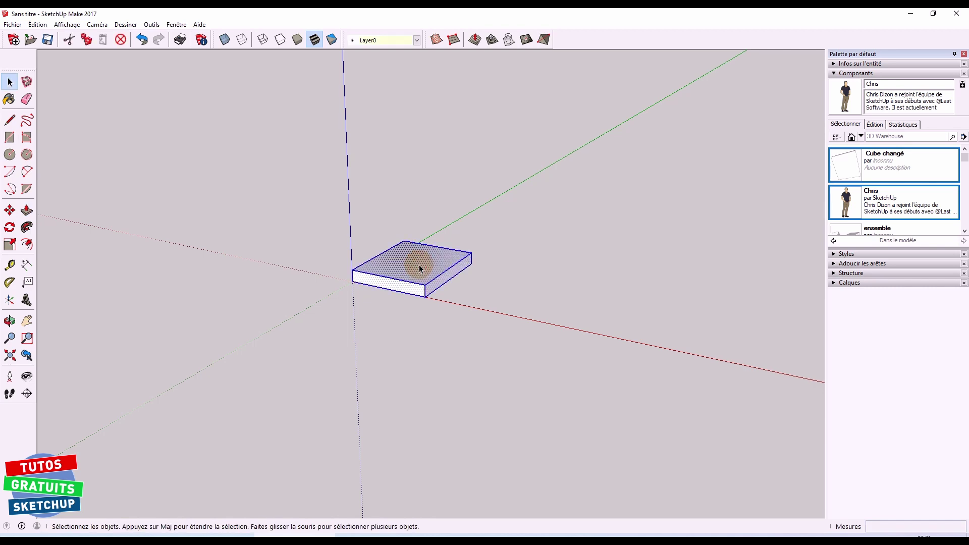
right_click(419, 264)
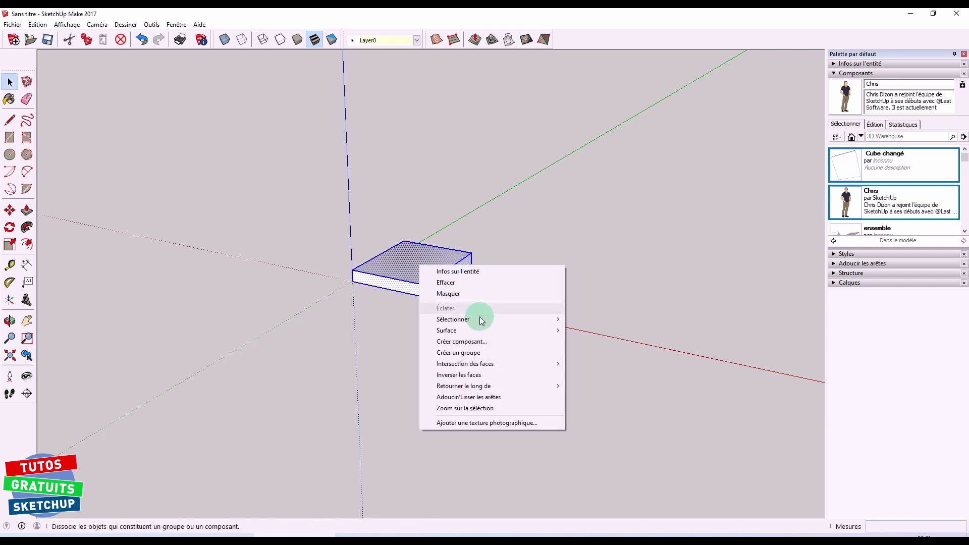
click(483, 352)
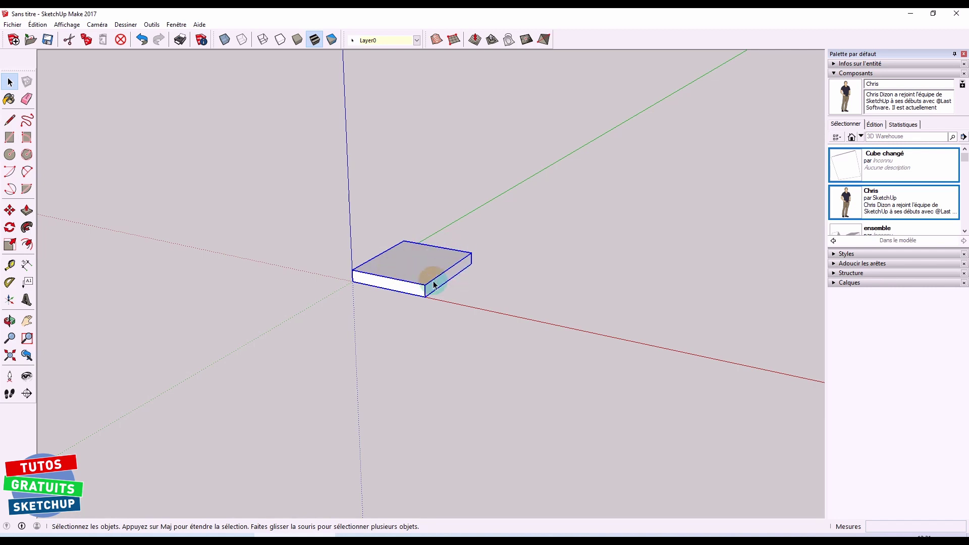
Step: From below the slab, draw a small leg rectangle at its corner
middle_drag(346, 363, 378, 219)
scroll(364, 273, up, 3)
key(r)
click(353, 243)
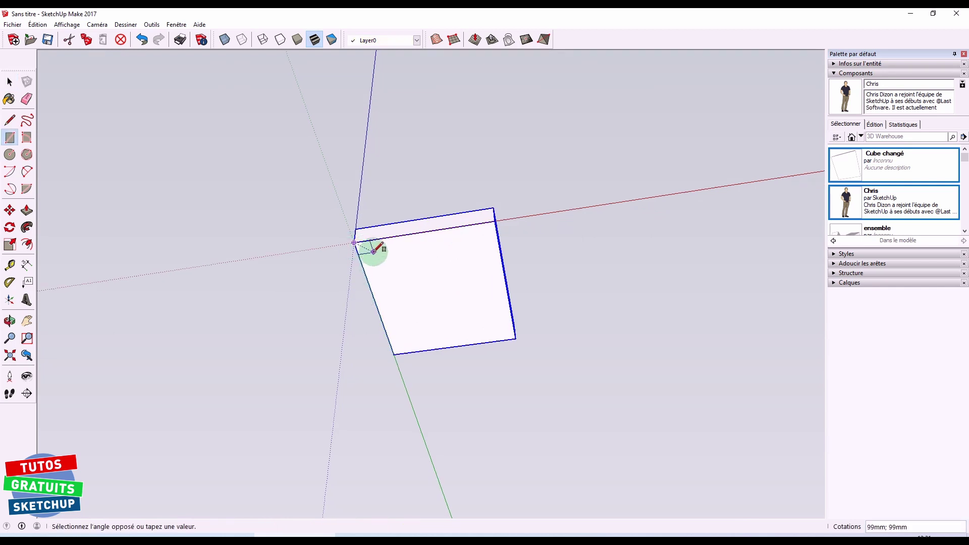
click(378, 254)
Step: Extrude the leg rectangle into a leg and make it a component named 'Pied'
key(p)
click(364, 252)
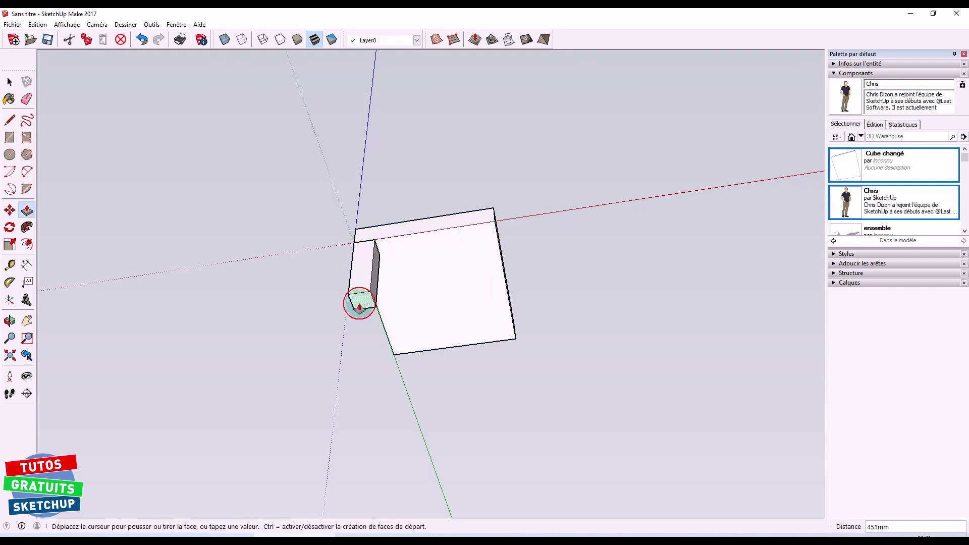
click(352, 362)
key(space)
click(361, 308)
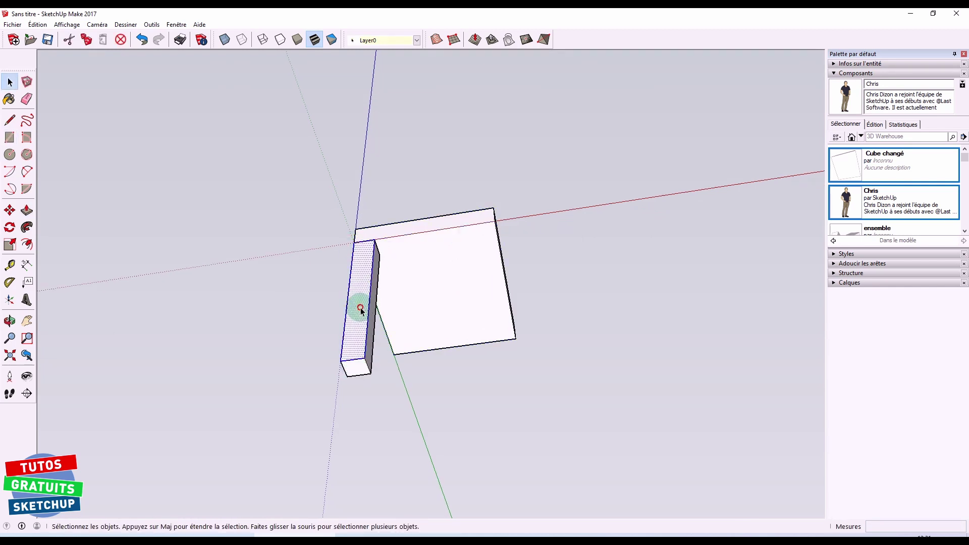
right_click(361, 308)
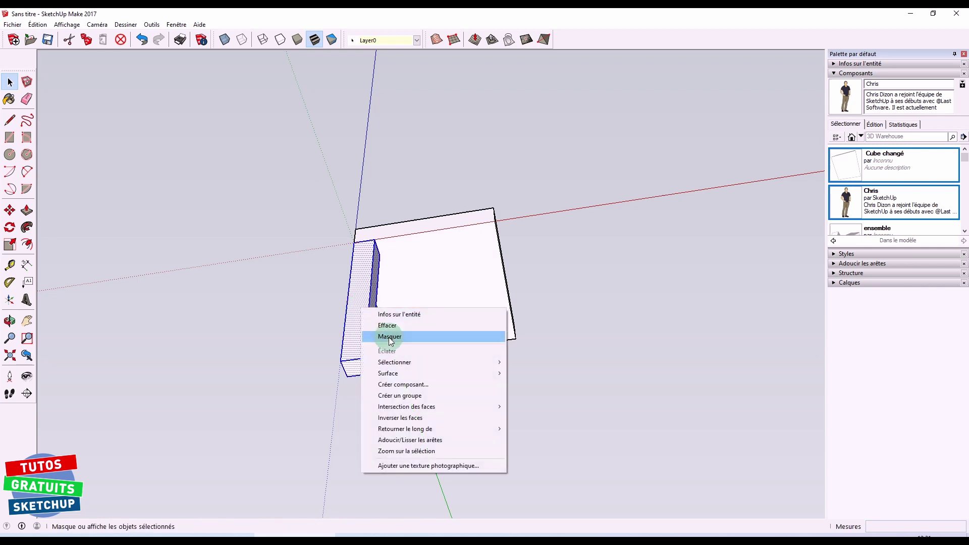
click(406, 385)
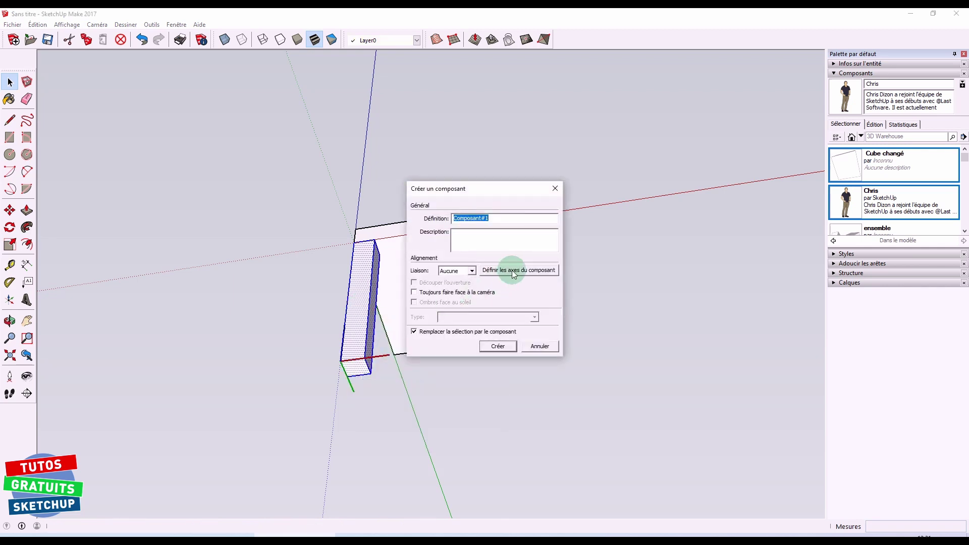
click(505, 346)
Step: Copy the Pied leg to the slab's three other corners
key(m)
click(378, 247)
key(ctrl)
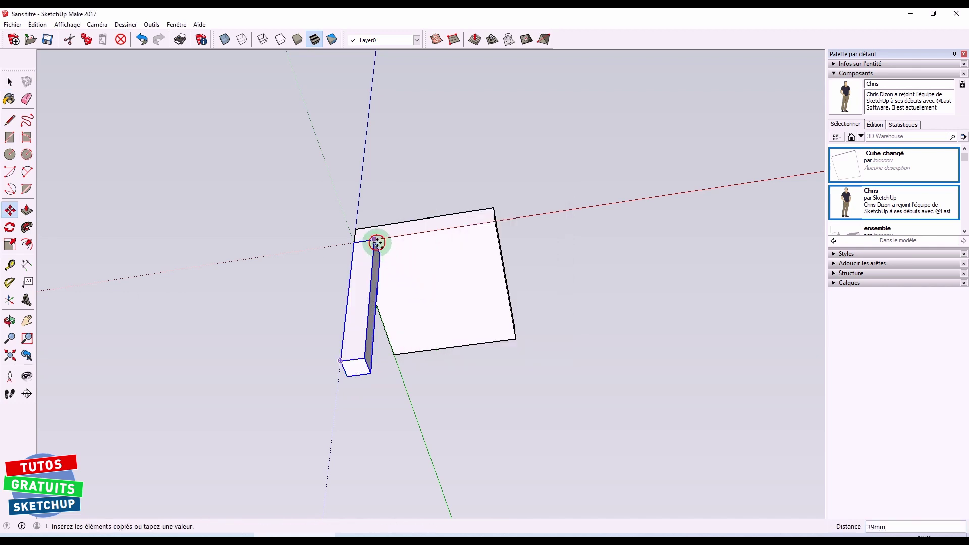
click(498, 225)
middle_drag(453, 383, 346, 324)
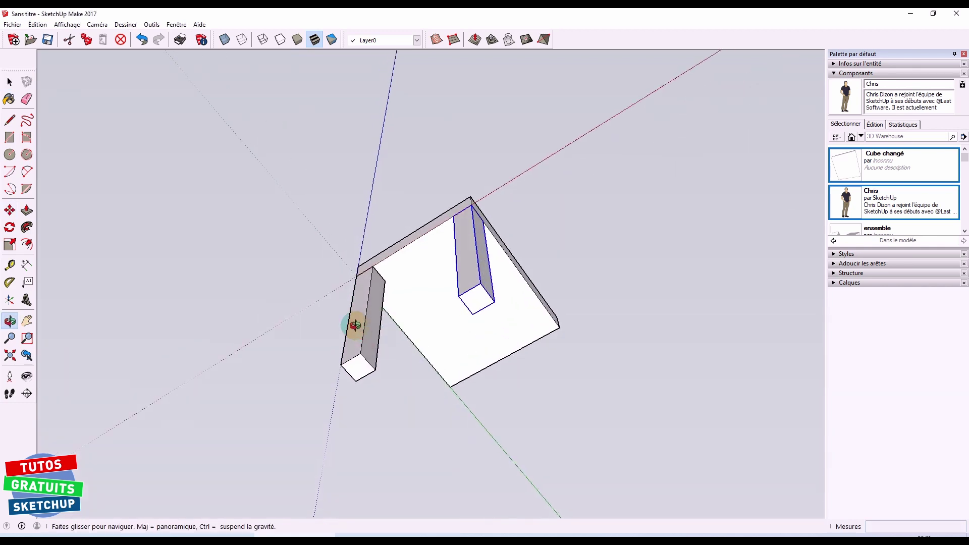
click(497, 227)
key(ctrl)
click(562, 327)
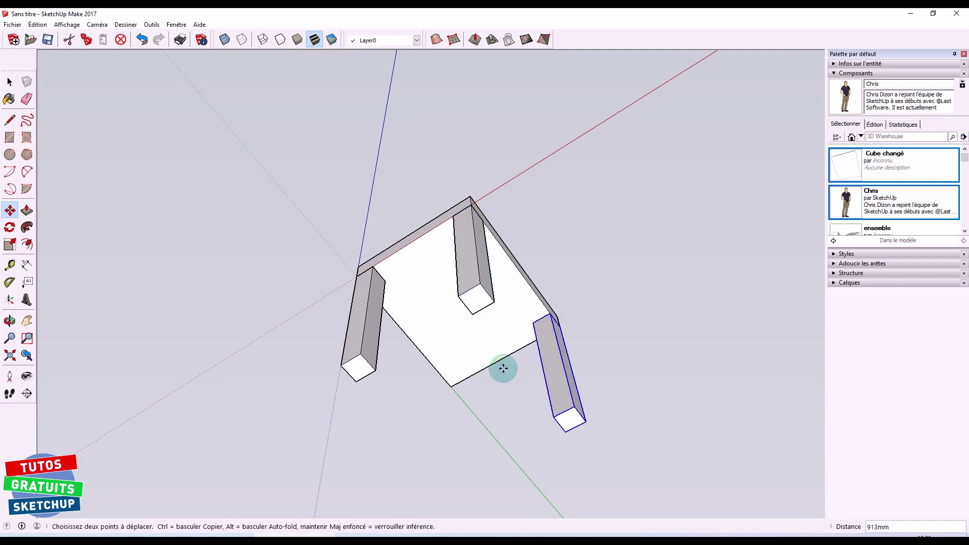
middle_drag(502, 364, 522, 391)
click(432, 361)
key(ctrl)
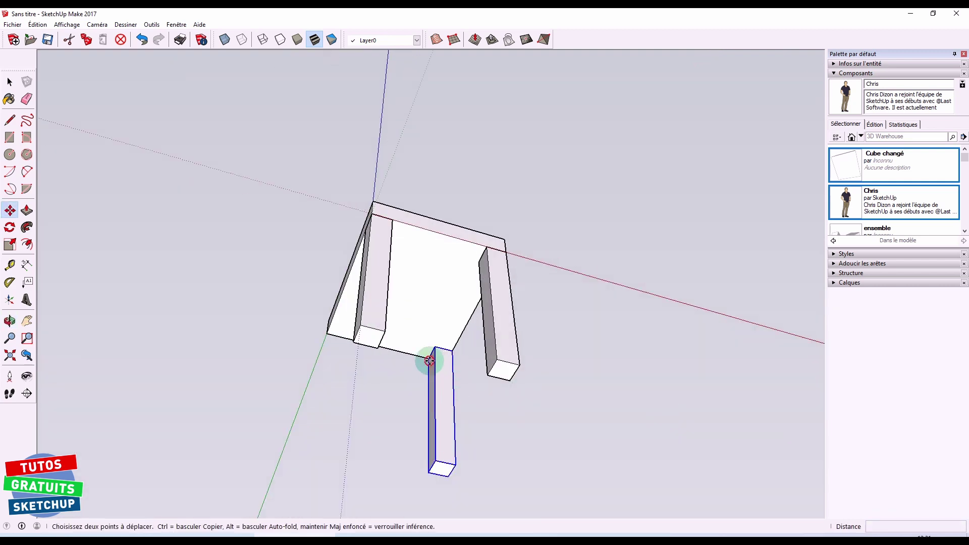
click(328, 334)
middle_drag(328, 334, 310, 292)
key(space)
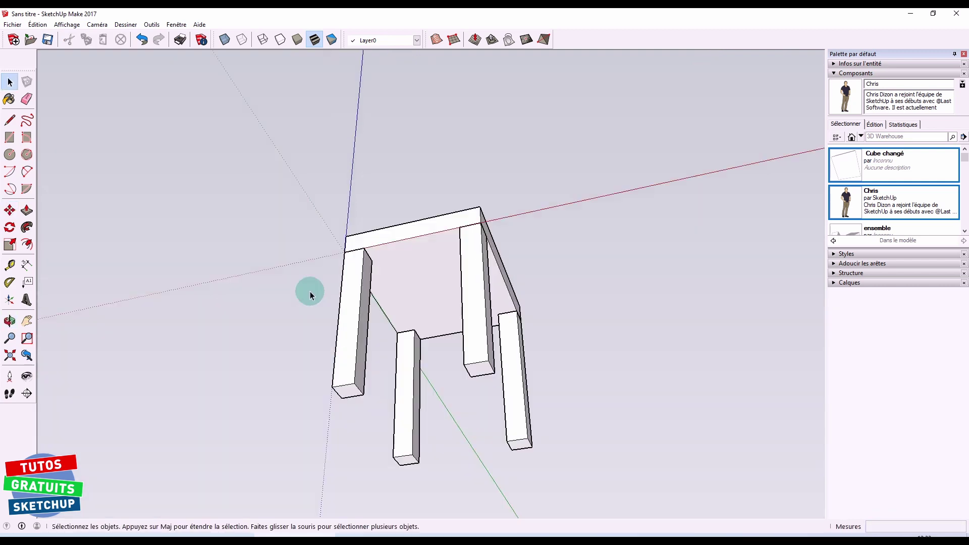
Step: Shorten the Pied leg component so all four legs change together
double_click(354, 325)
key(p)
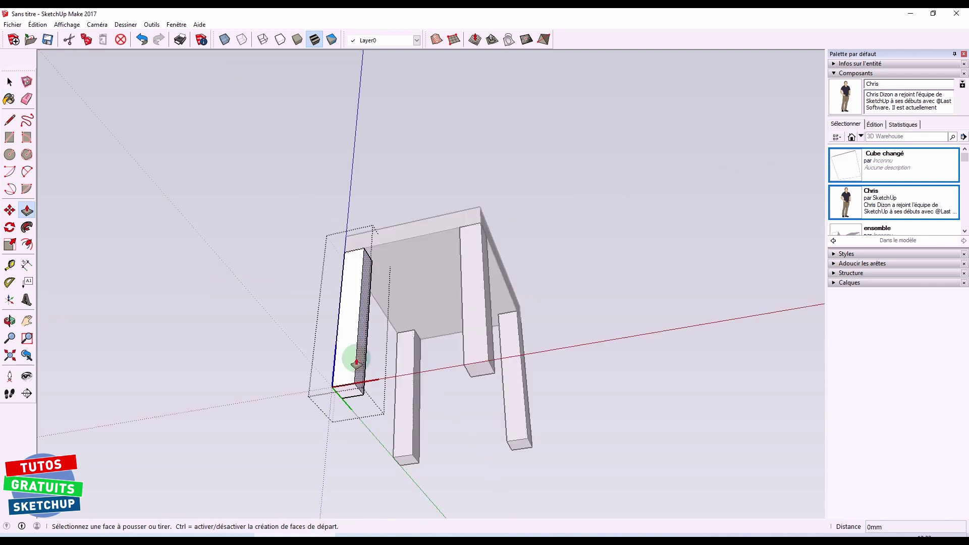
click(347, 393)
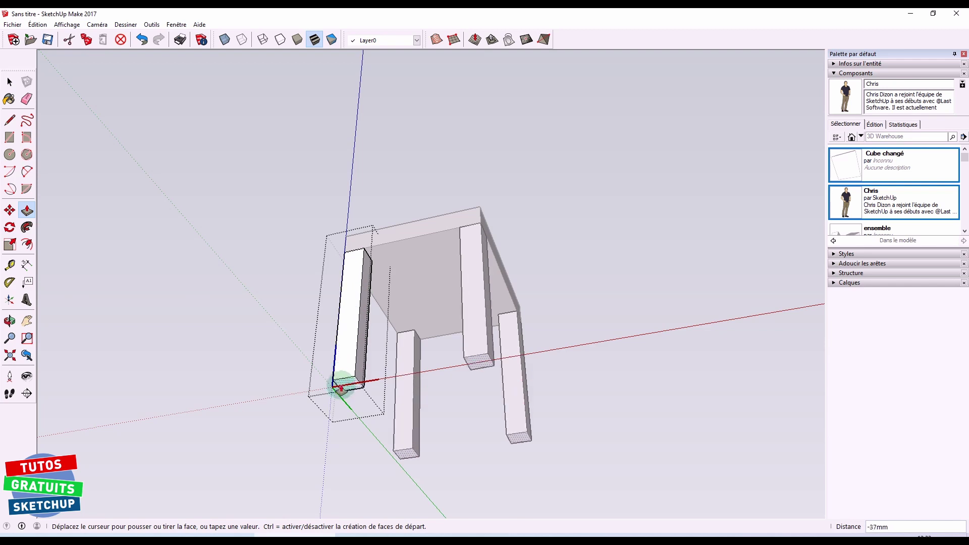
click(346, 326)
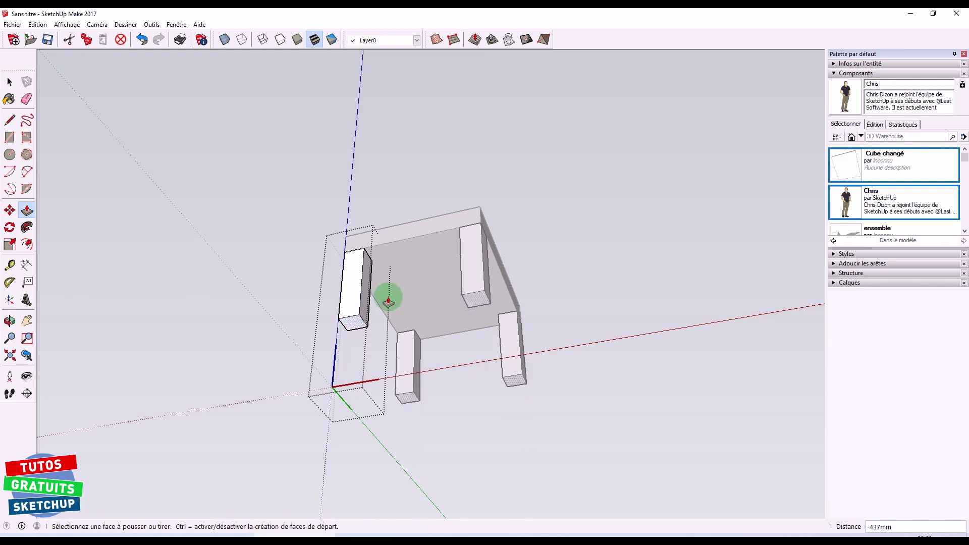
key(space)
click(554, 281)
middle_drag(554, 281, 369, 209)
scroll(373, 277, up, 3)
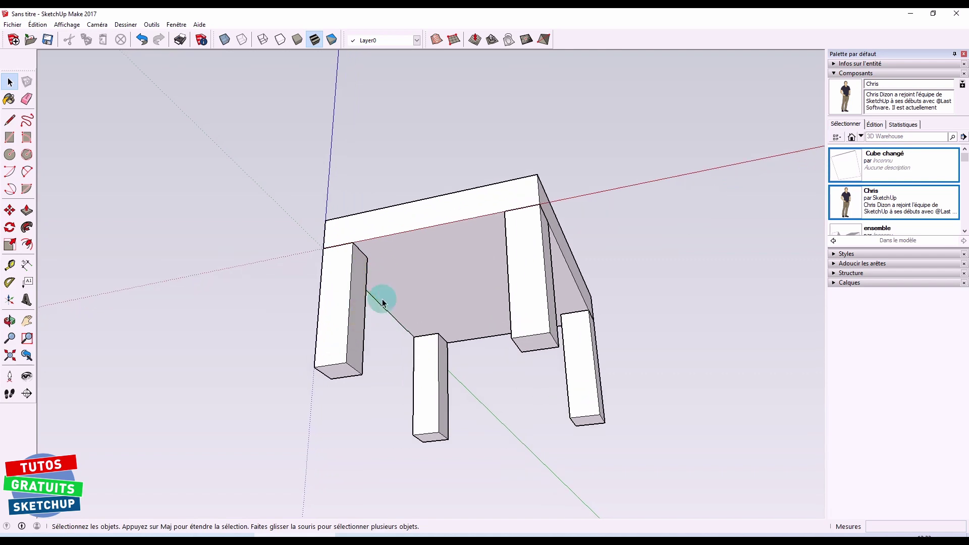
Step: Draw a rectangle on a leg's side face and push it inward to carve a slot
double_click(354, 323)
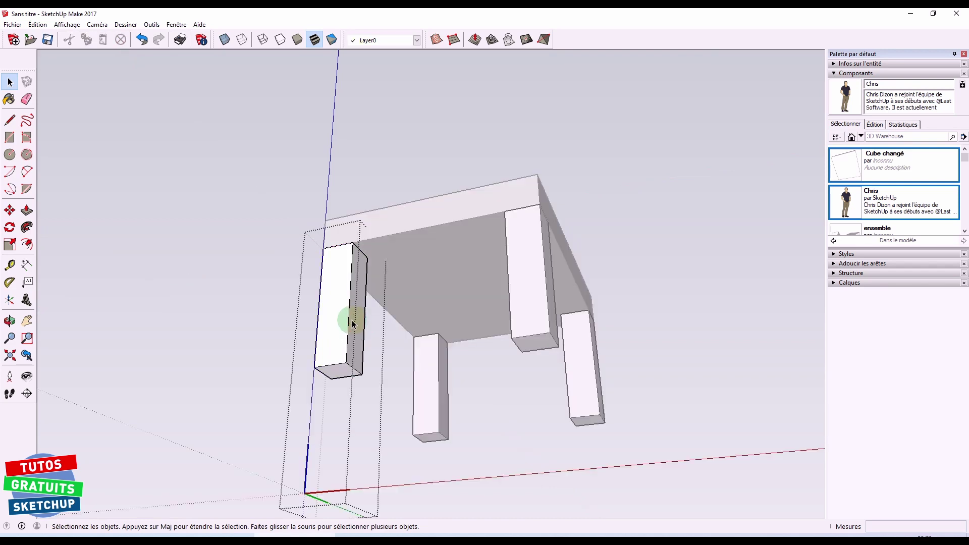
middle_drag(353, 323, 331, 359)
key(r)
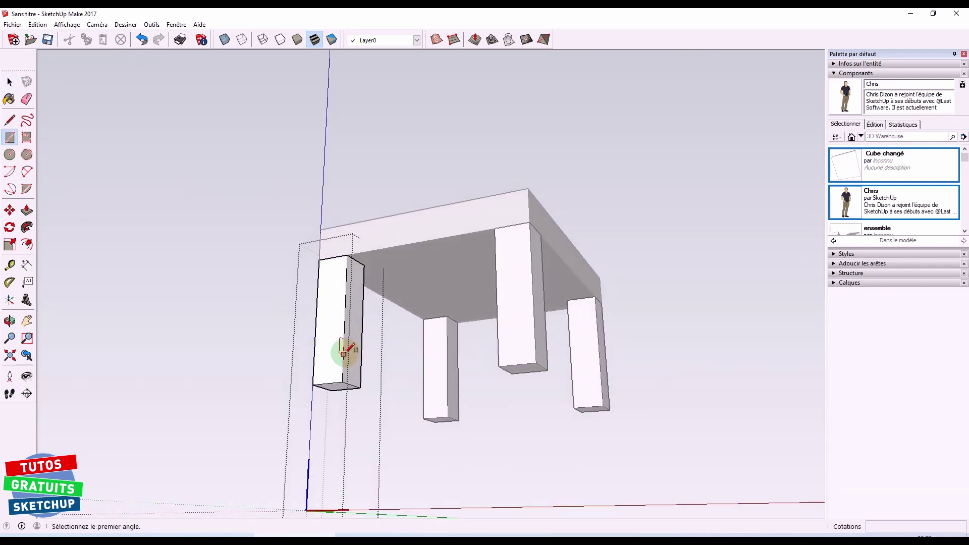
scroll(352, 311, up, 3)
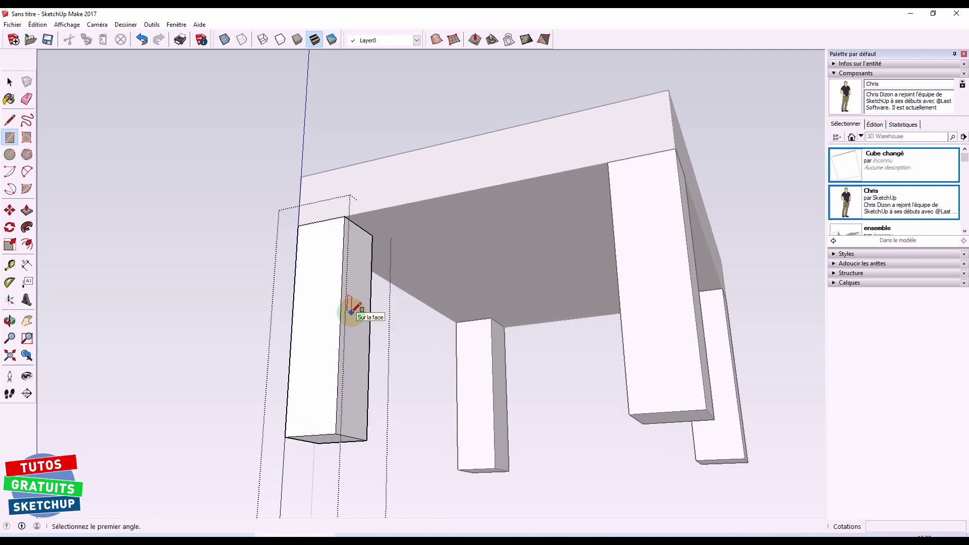
click(351, 312)
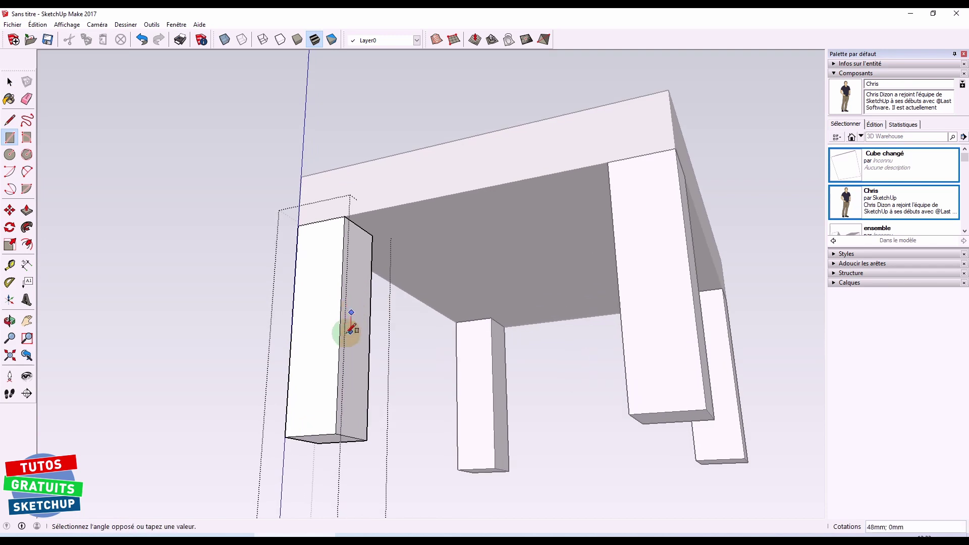
click(360, 368)
key(p)
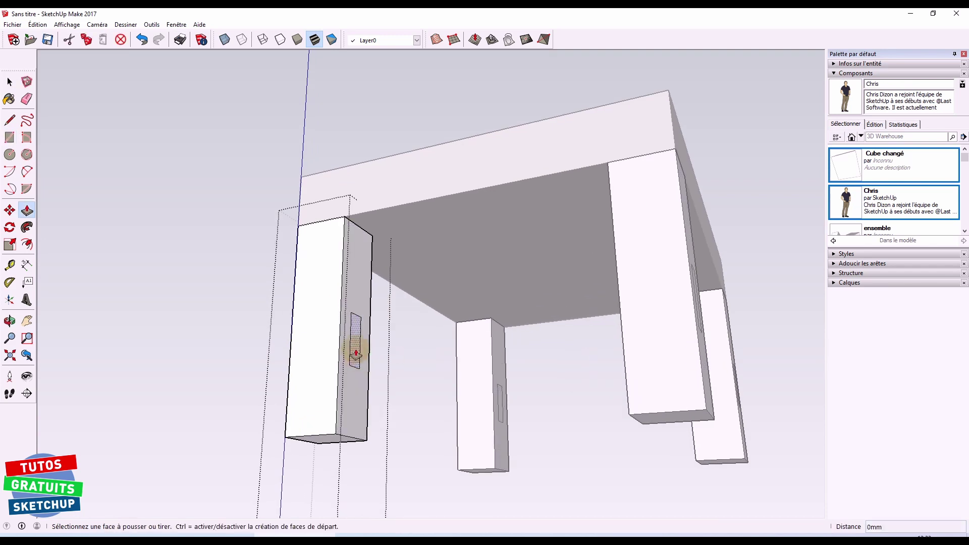
click(346, 353)
click(379, 377)
key(space)
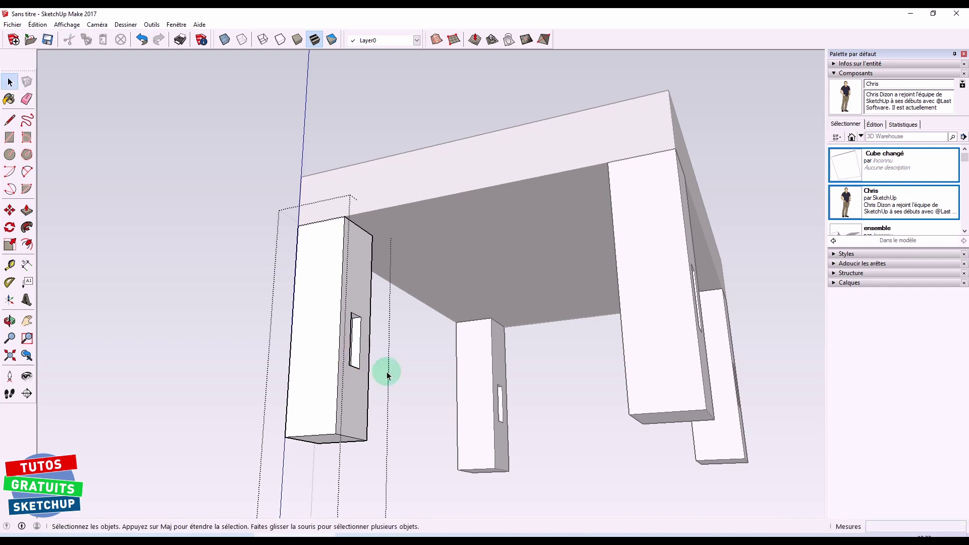
middle_drag(385, 372, 361, 339)
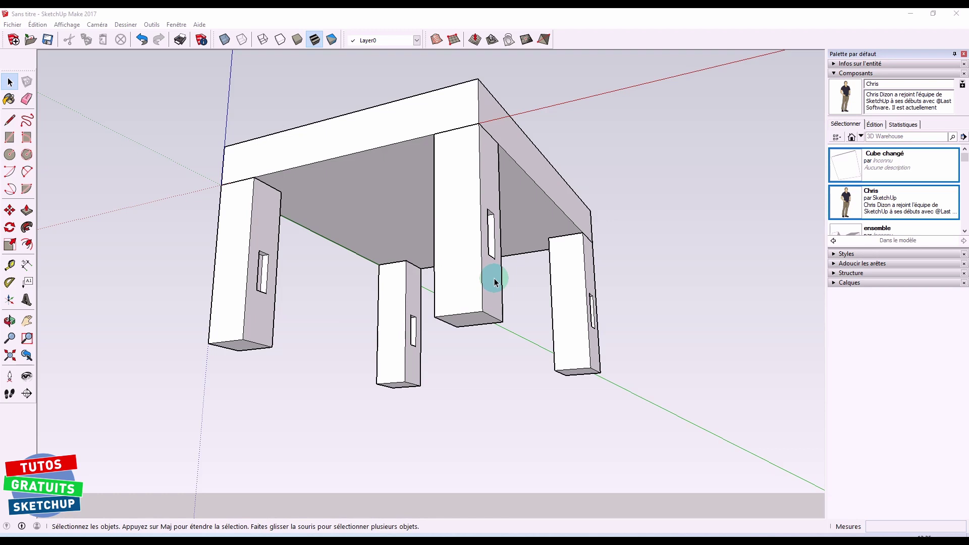
double_click(467, 281)
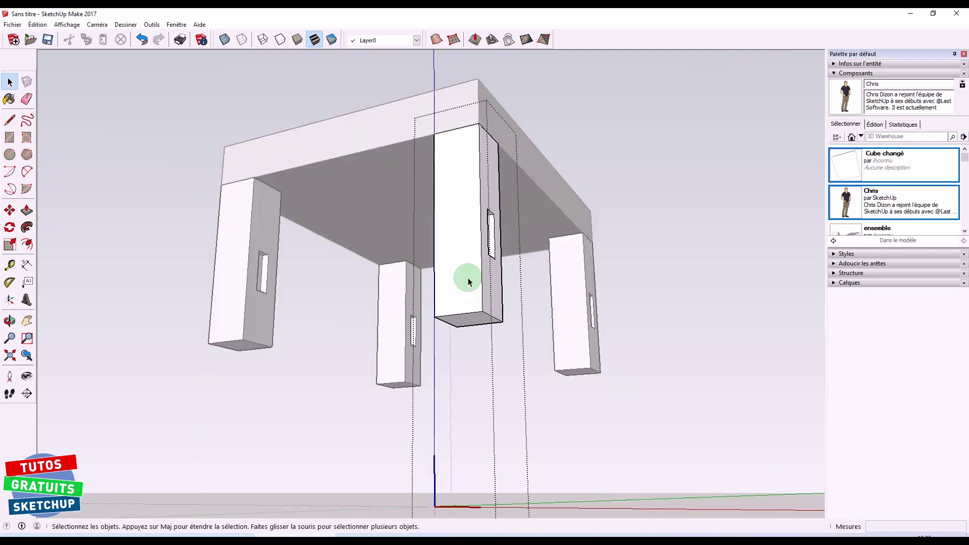
key(ctrl+a)
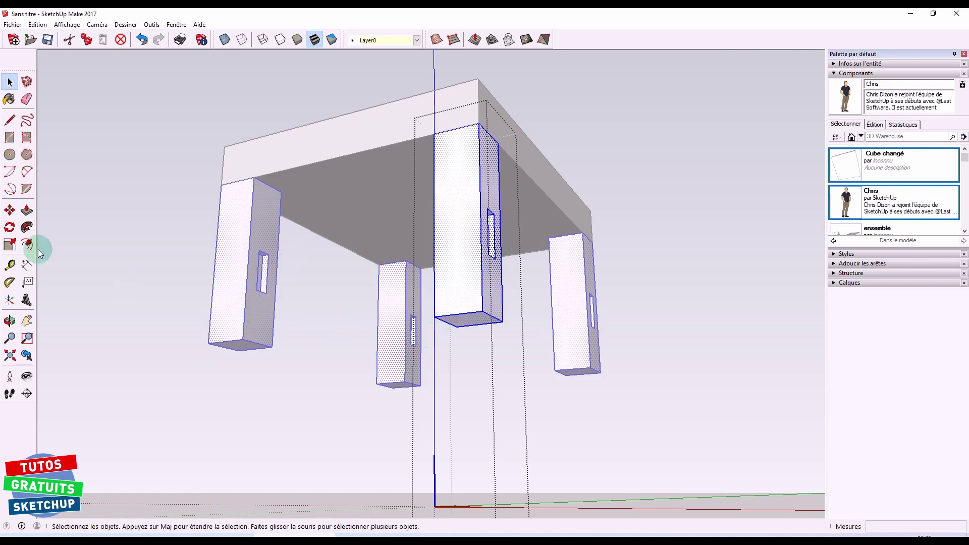
click(9, 227)
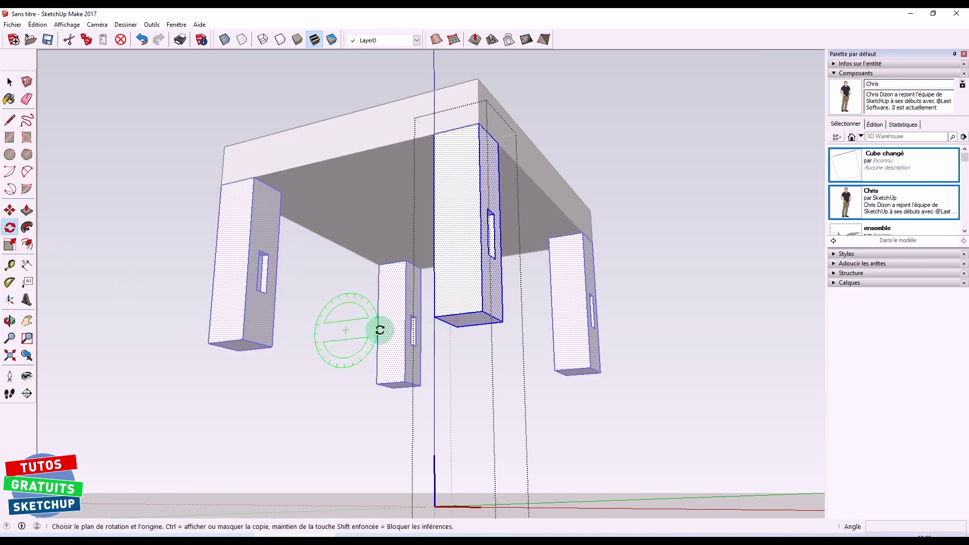
click(482, 313)
click(450, 314)
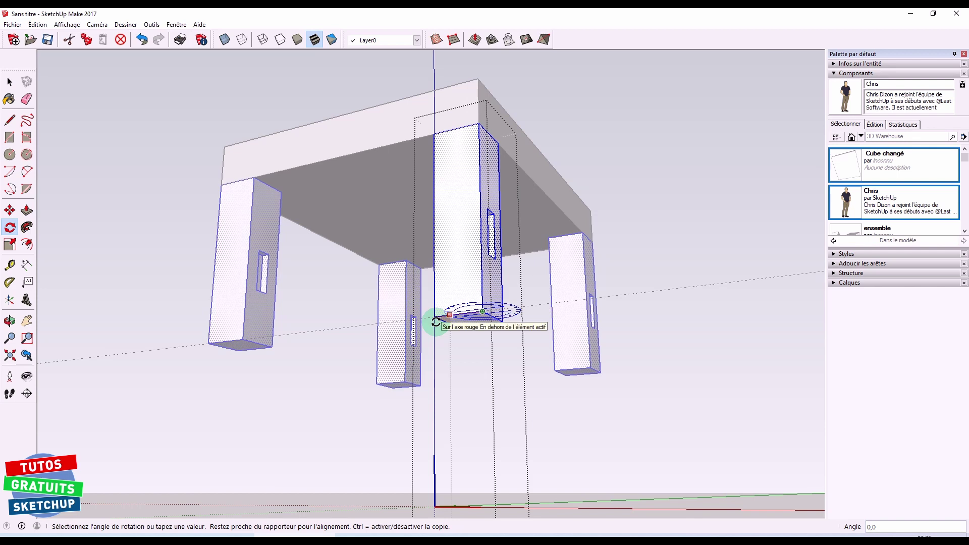
key(Escape)
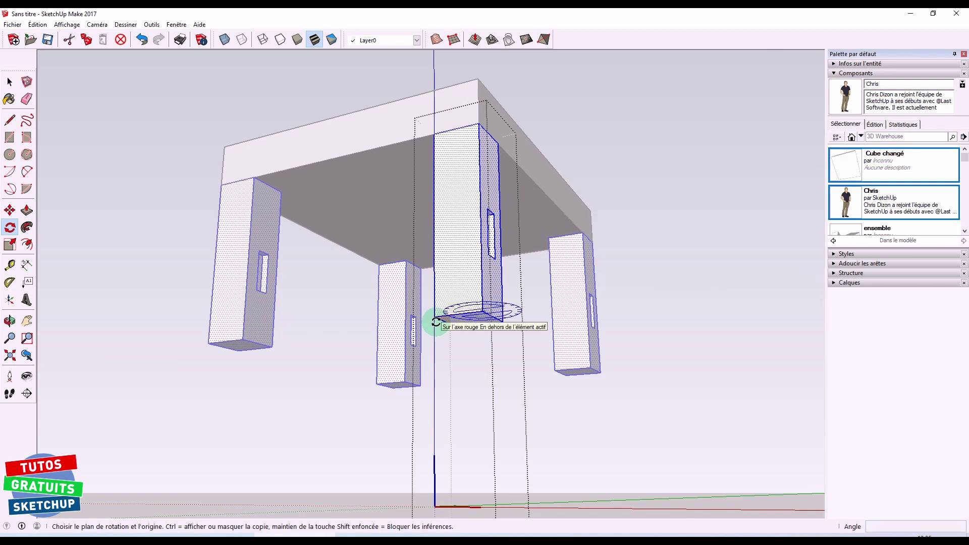
key(space)
click(631, 271)
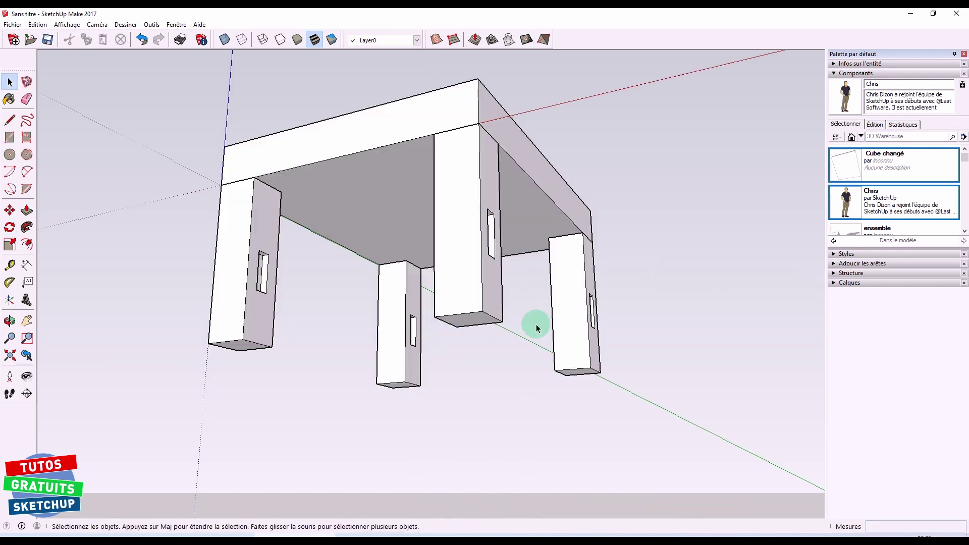
click(458, 238)
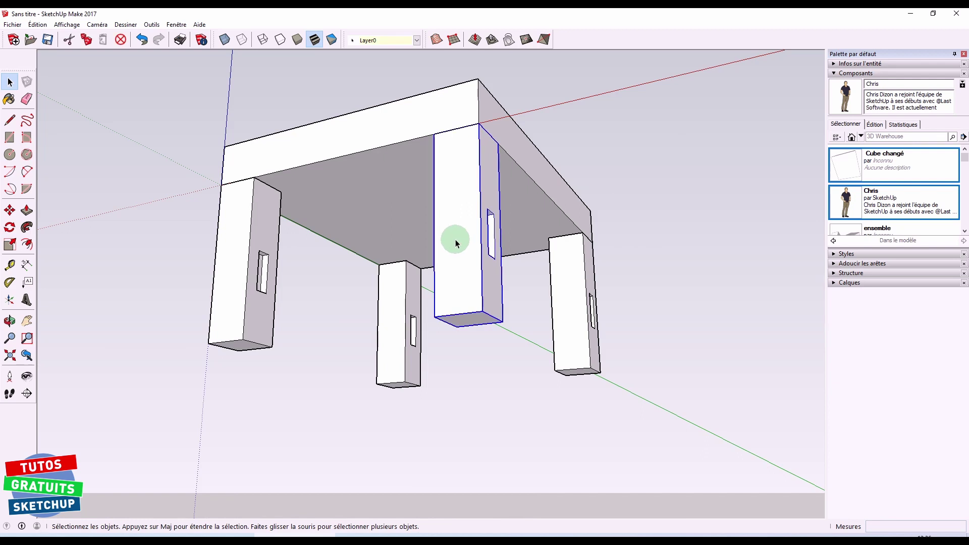
key(m)
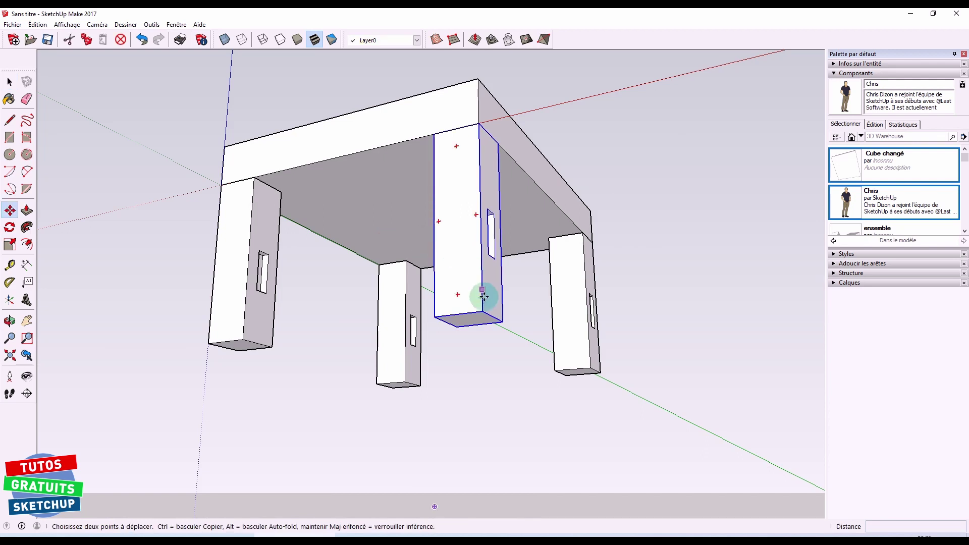
middle_drag(469, 314, 465, 217)
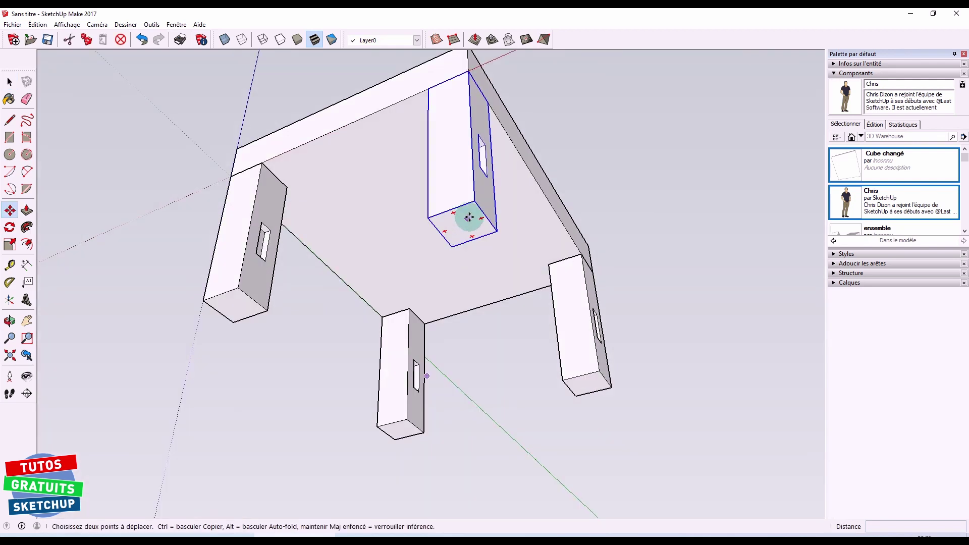
key(q)
click(482, 218)
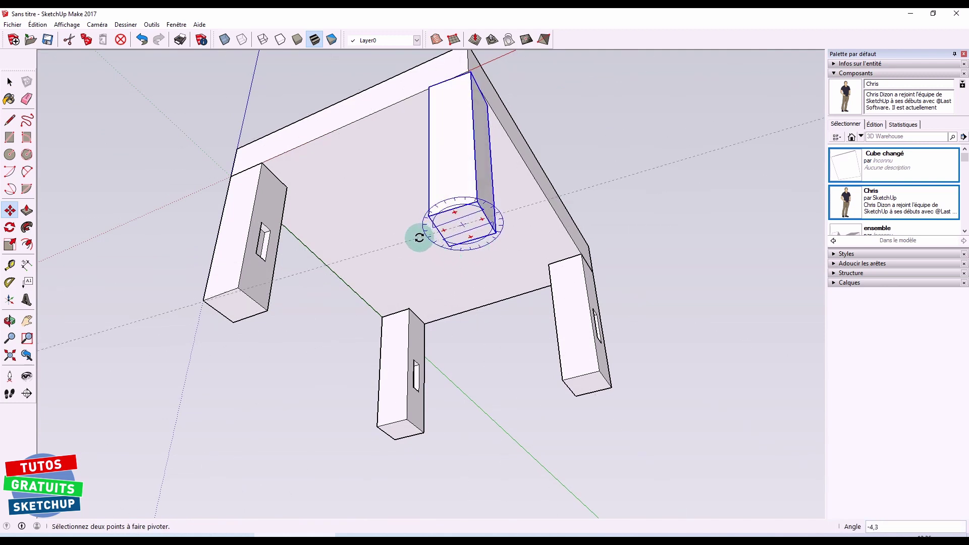
key(Escape)
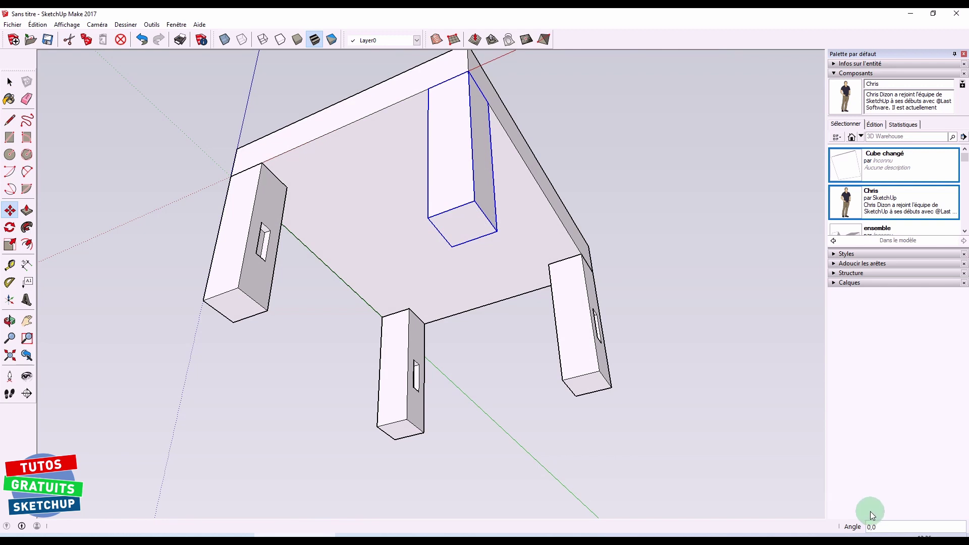
key(space)
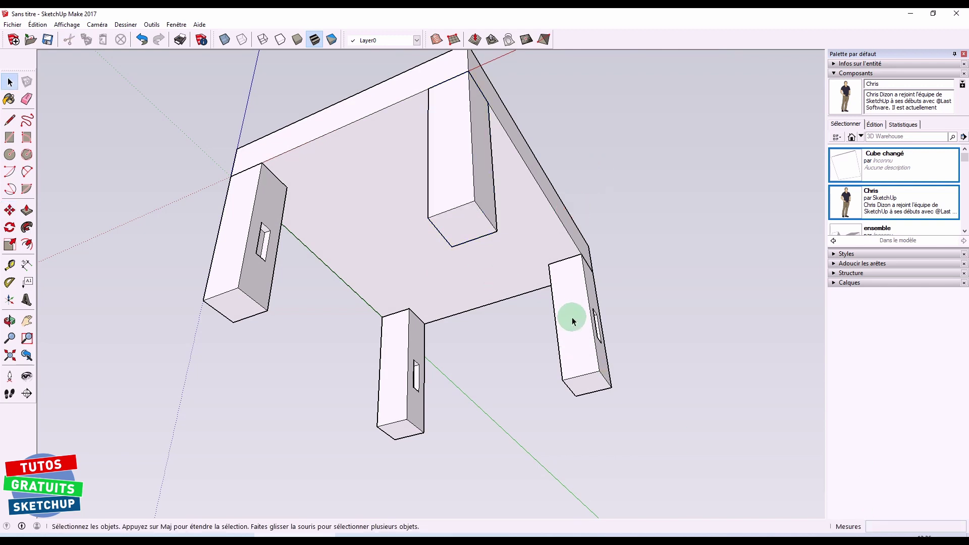
click(574, 331)
key(m)
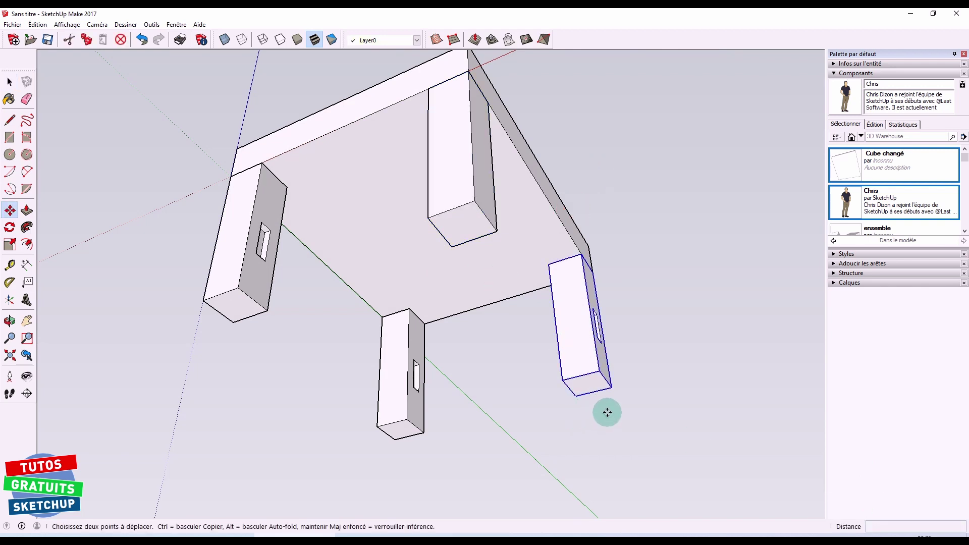
click(603, 382)
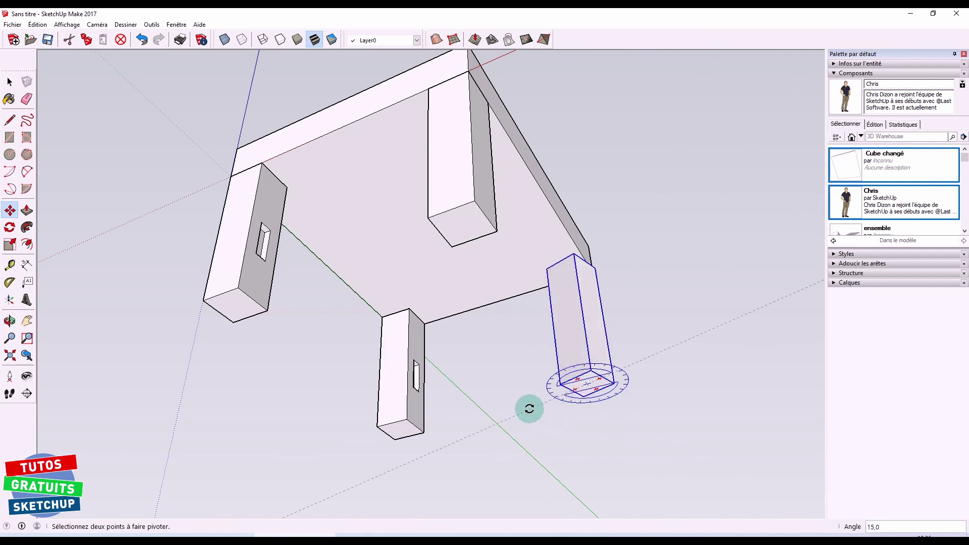
key(m)
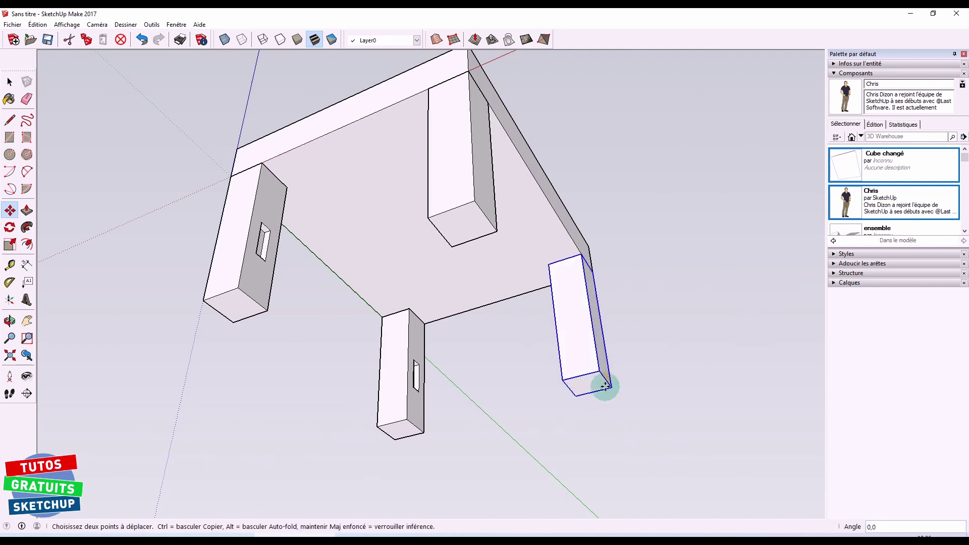
key(space)
middle_drag(271, 296, 303, 363)
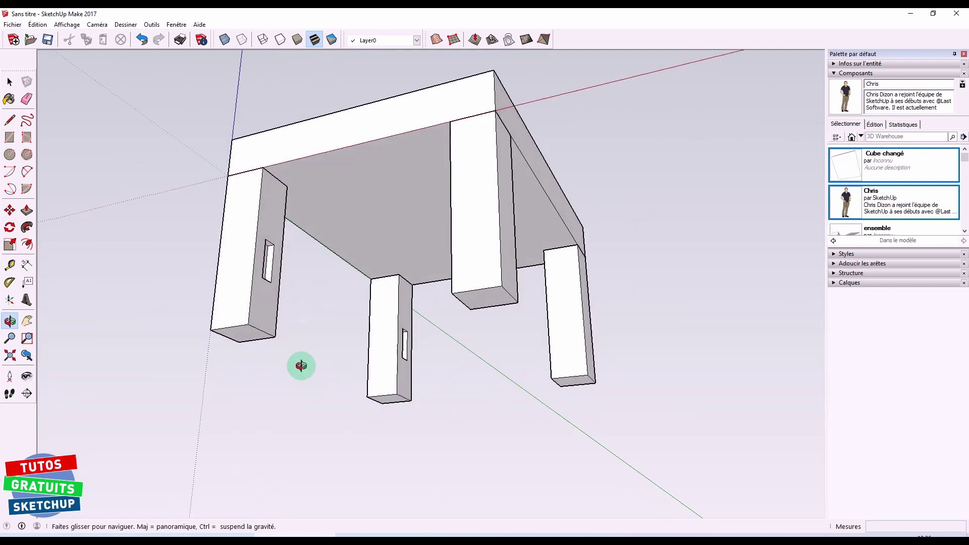
Step: Inside the left Pied leg component, move the slot 159 mm up toward the tabletop
double_click(268, 310)
drag(283, 299, 287, 299)
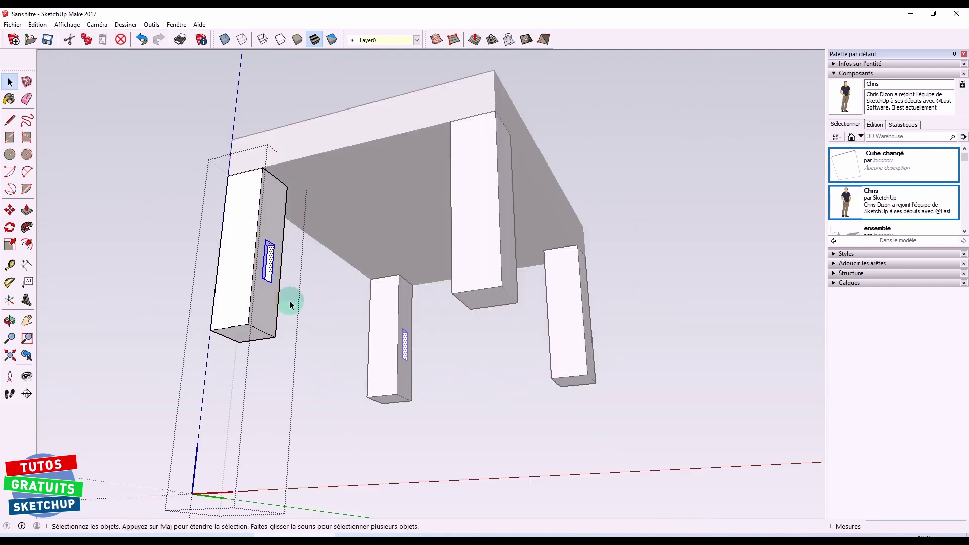
key(m)
click(274, 245)
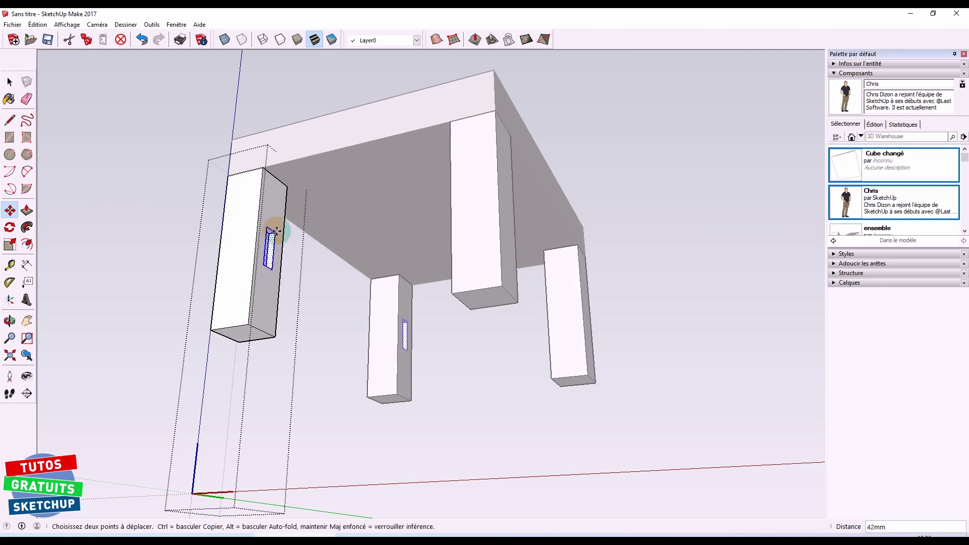
click(278, 197)
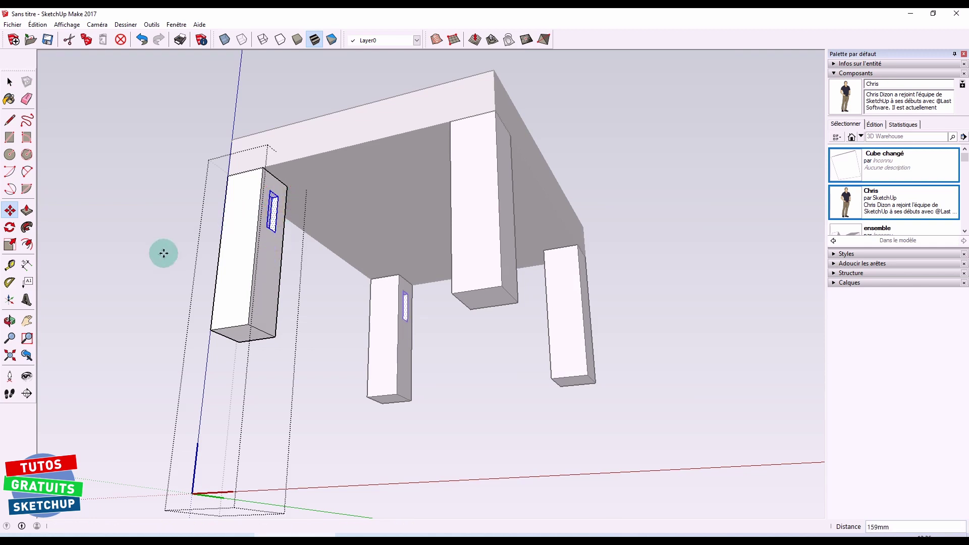
Step: Close the leg component and orbit to view the table from the front
middle_drag(160, 253, 456, 309)
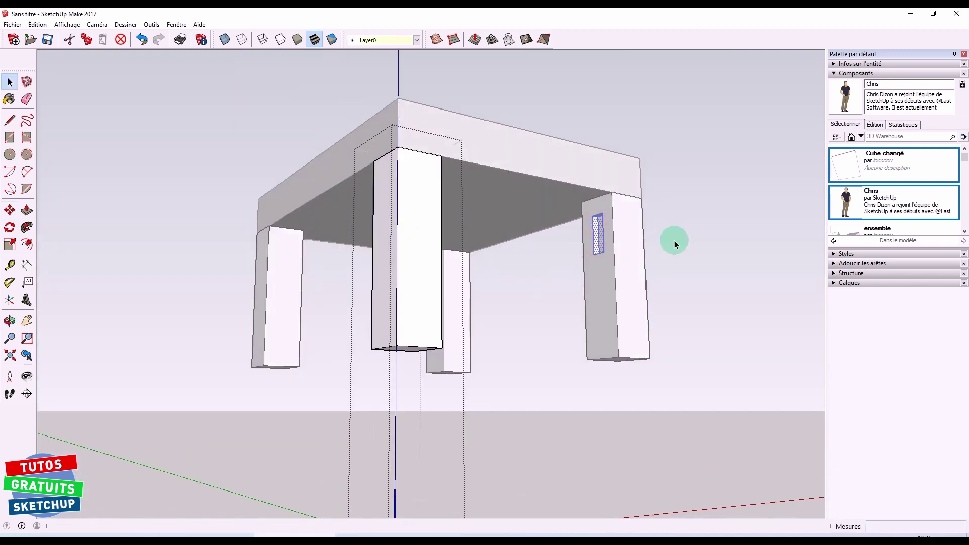
key(space)
click(687, 273)
middle_drag(680, 335, 429, 387)
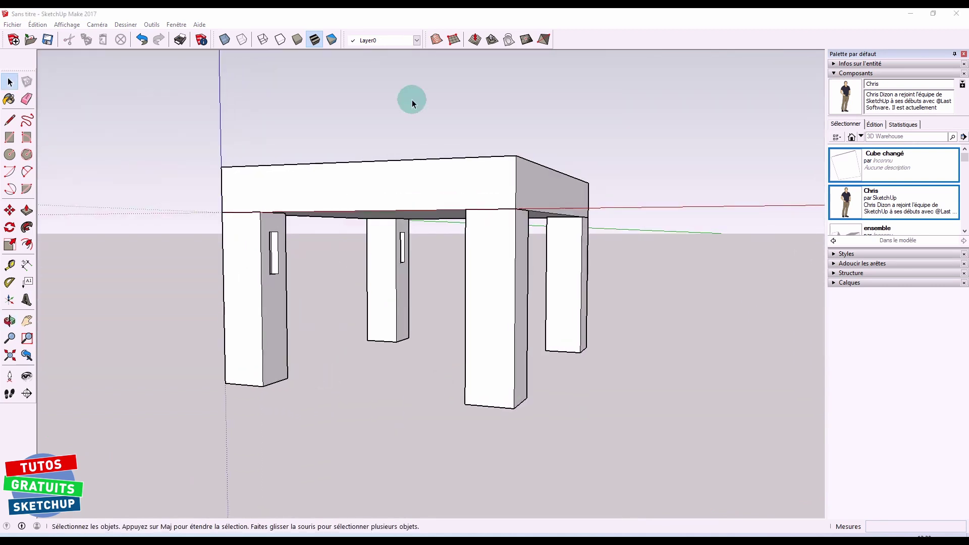